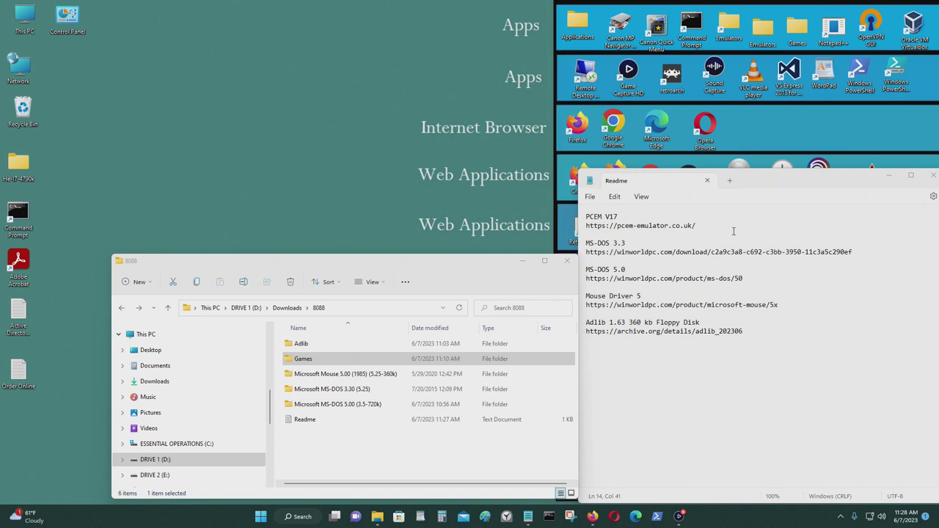
- Review the listed download links in the Readme, from PCEM V17 through the Adlib 1.63 floppy disk
left_click_drag(715, 225, 539, 203)
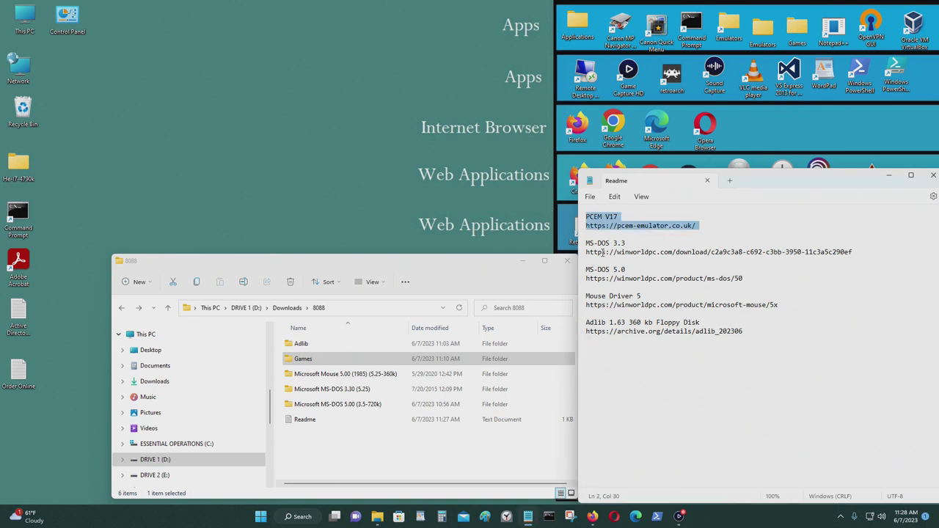
left_click(709, 222)
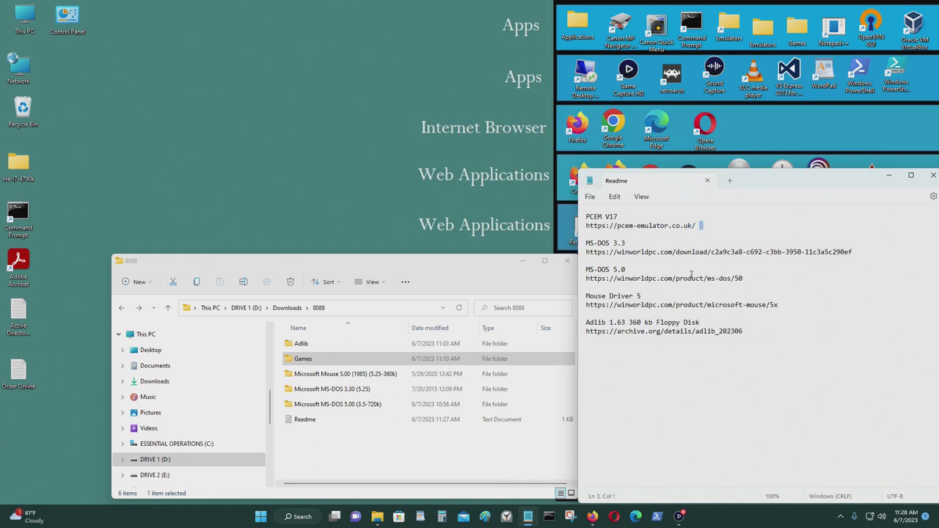
left_click(658, 297)
left_click_drag(712, 326, 581, 326)
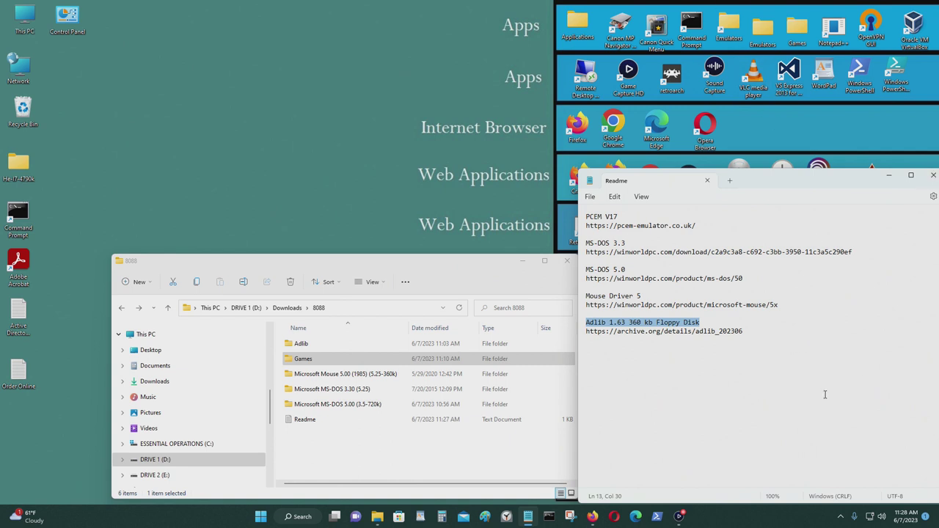
key("ctrl+a")
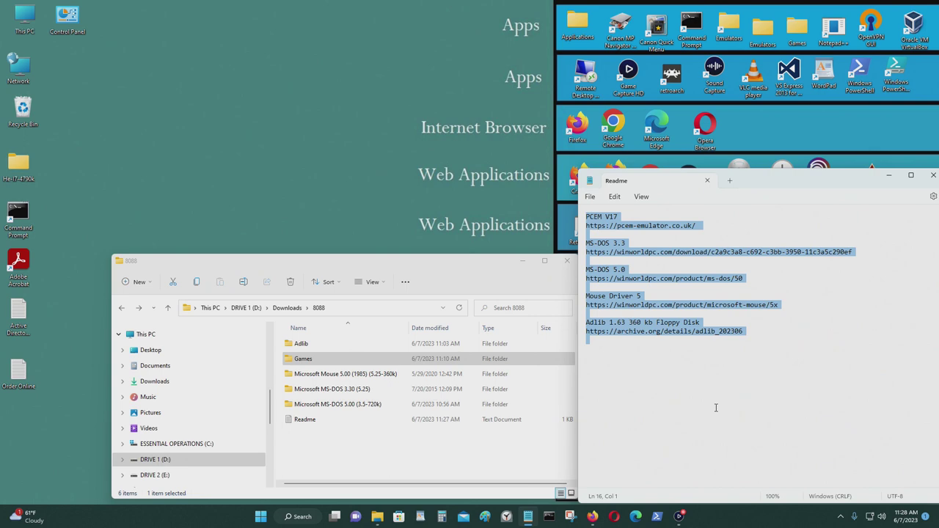
- Switch to Firefox and open archive.org in a new tab
key("alt+Tab")
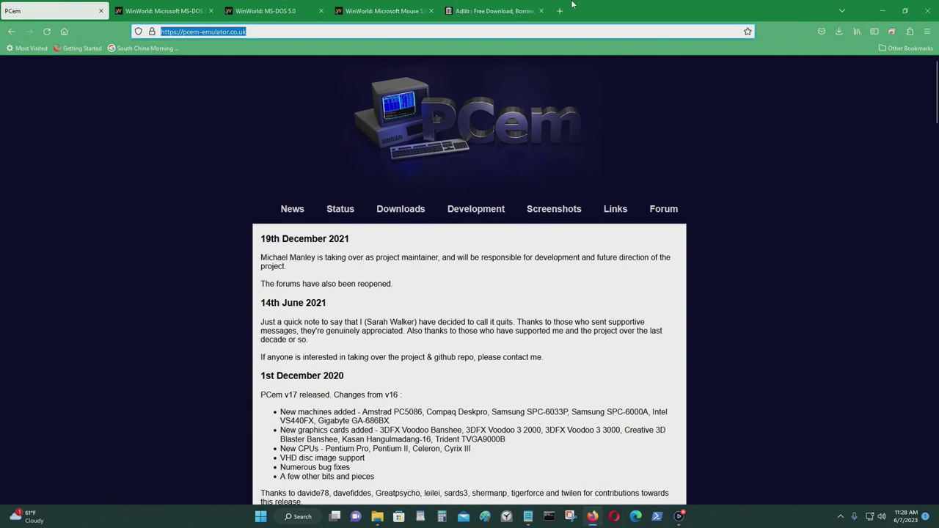
key("ctrl+t")
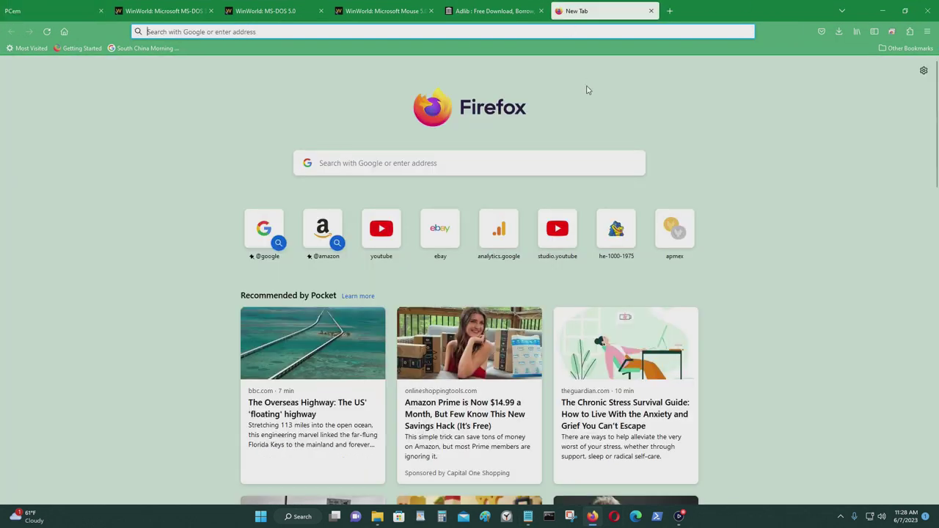
type("www.g")
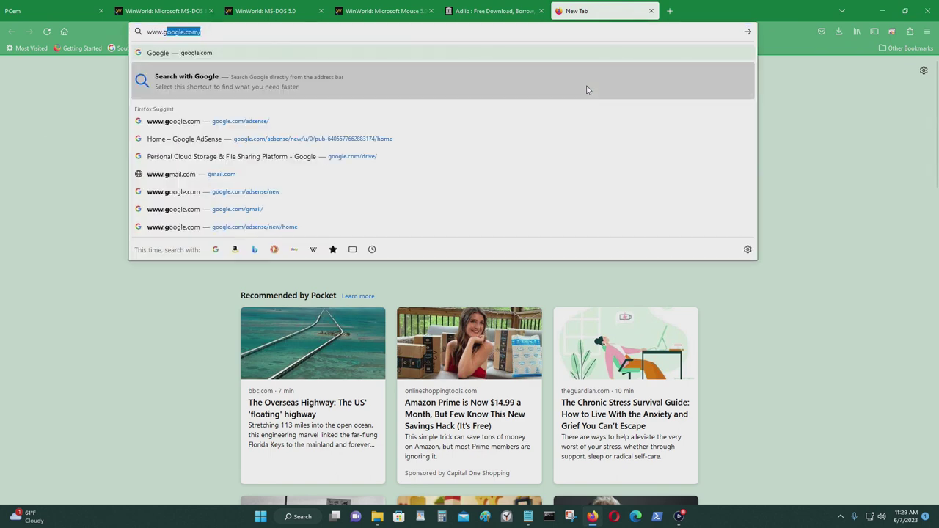
key("BackSpace")
key("BackSpace")
type("ar")
key("Return")
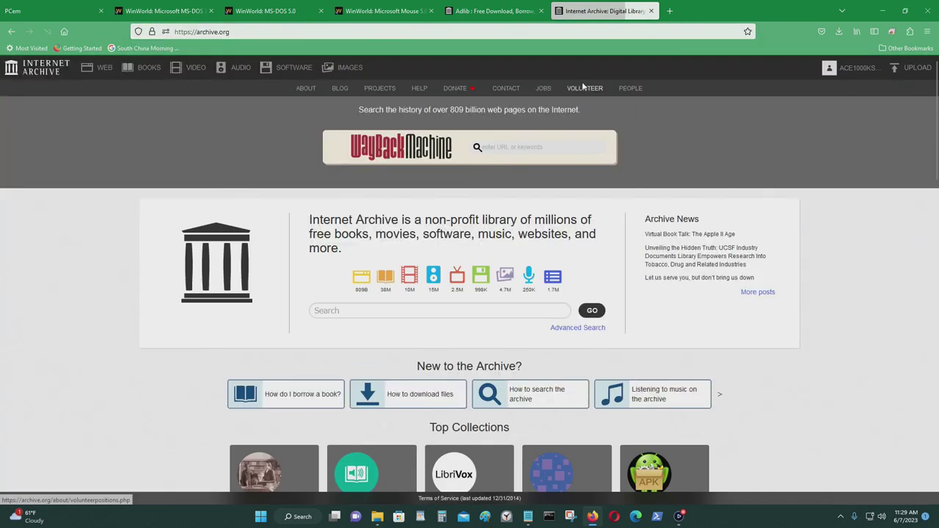
- Search the Internet Archive for "PCEM Bios" and open the PCem ROMs Master item
left_click(392, 311)
type("PCEM Bios")
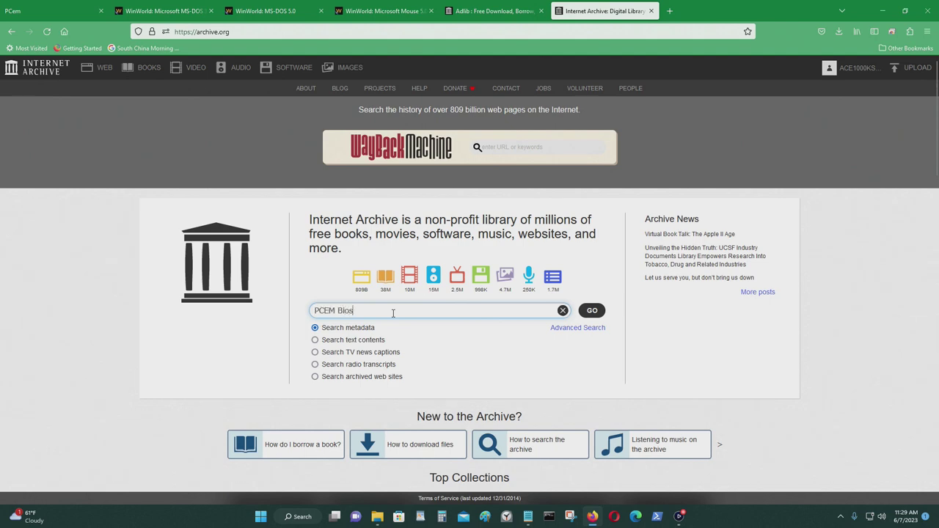
key("Return")
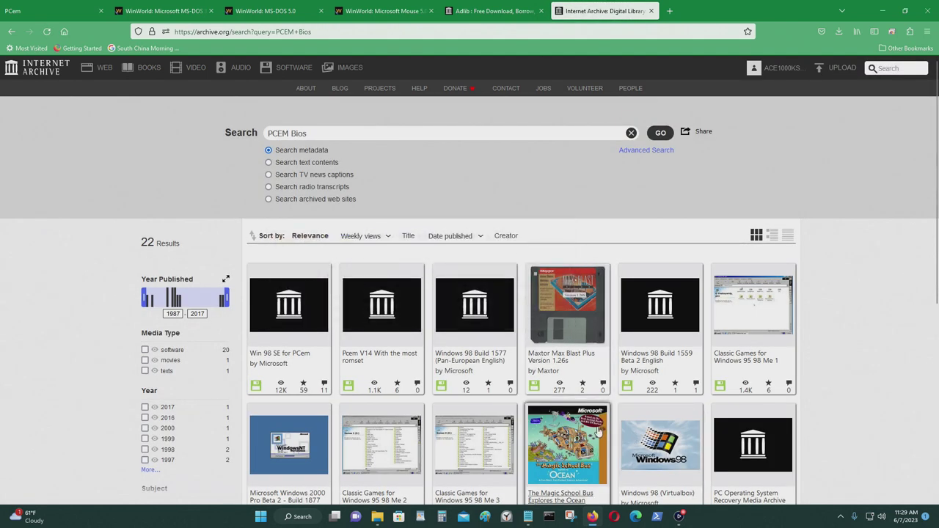
scroll(606, 429, "down", 1)
scroll(613, 422, "down", 2)
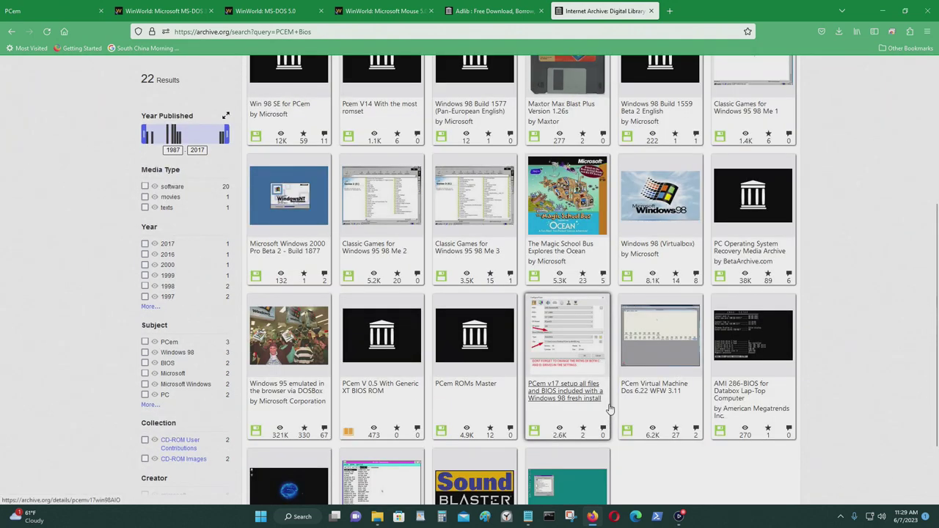
left_click(474, 339)
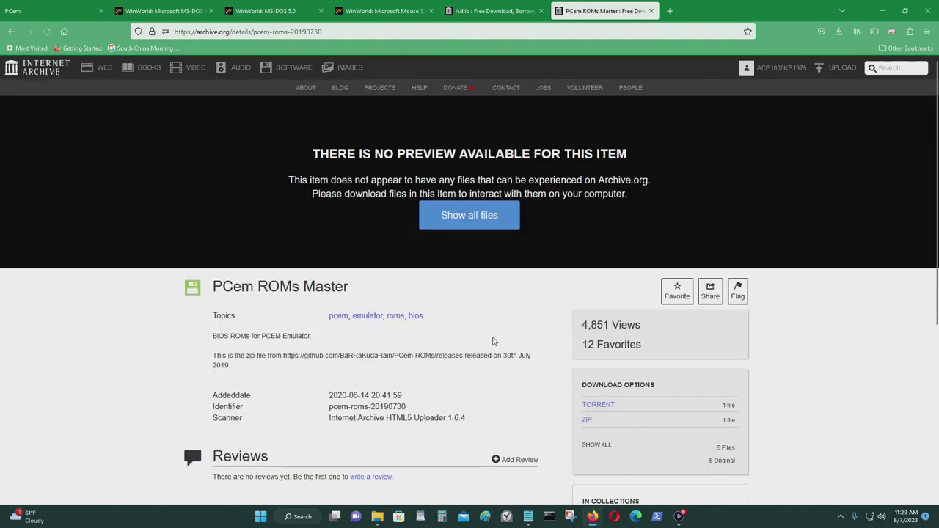
- Add the heading "PCEM BIOS Pack" with the copied PCem ROMs Master page address at the end of the Readme in Notepad, and save it
left_click(386, 32)
key("ctrl+c")
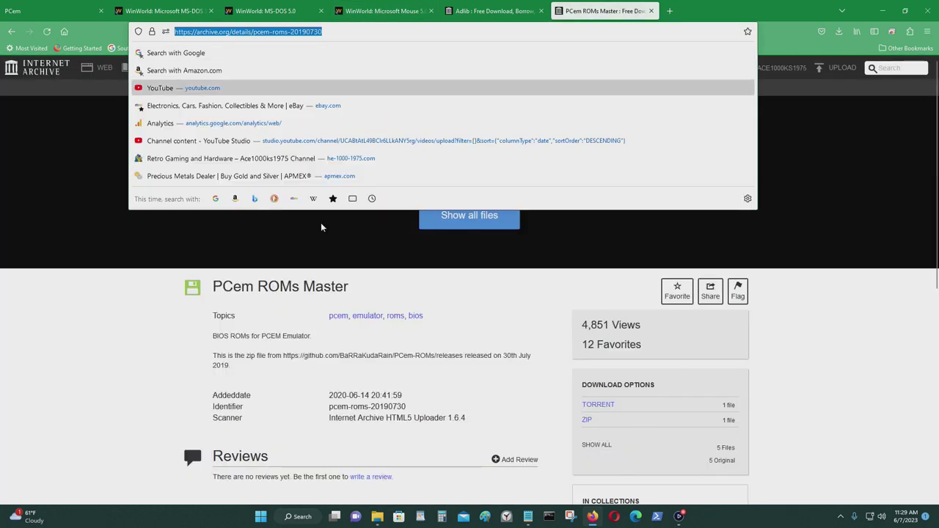
left_click(527, 516)
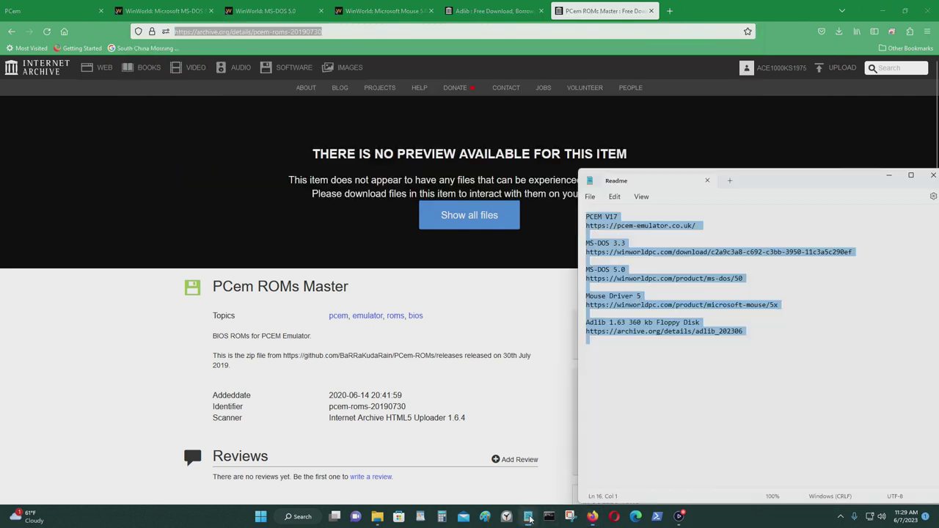
left_click(765, 338)
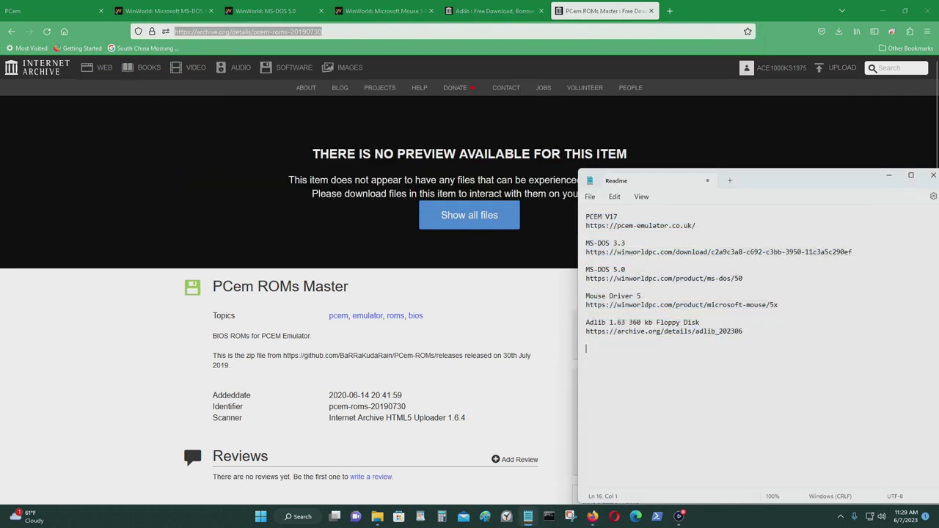
type("PCEM BIOS Pack")
key("ctrl+v")
left_click(590, 197)
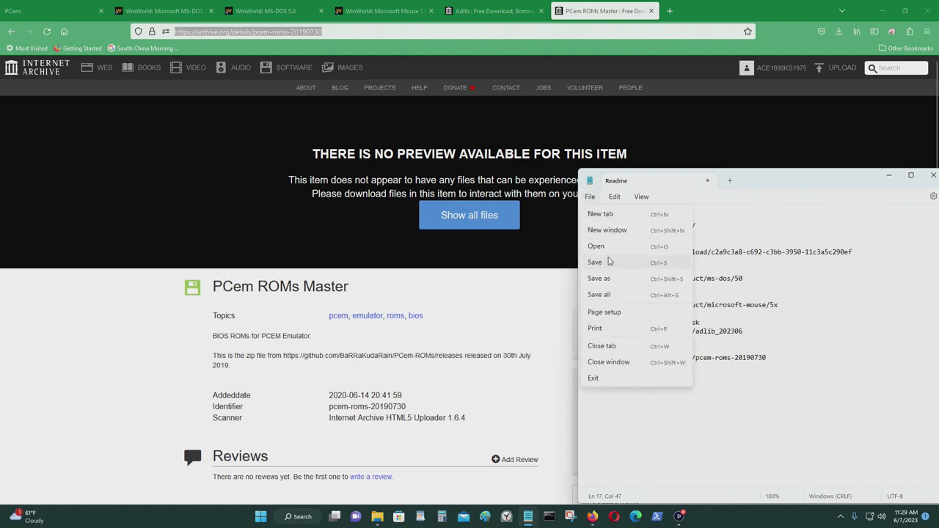
left_click(609, 262)
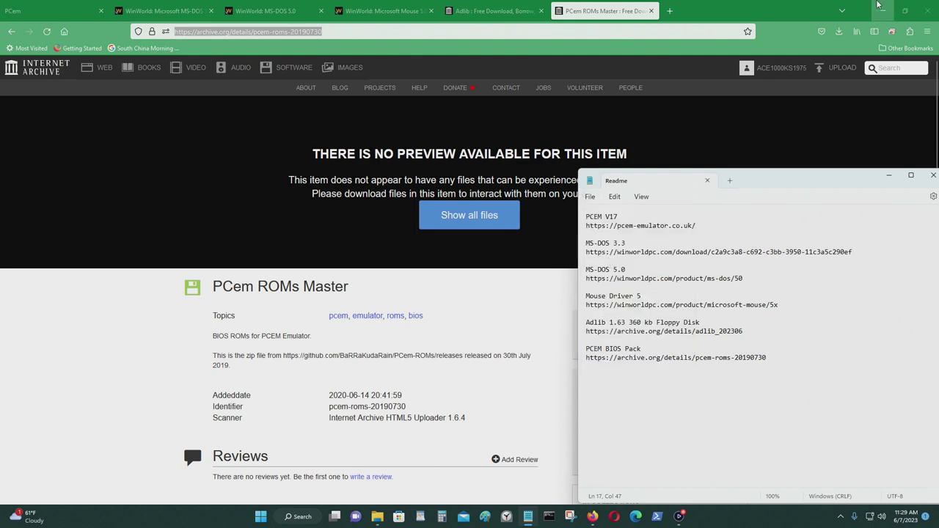
- Minimize the browser, open the PCEM V17 folder inside the Emulator folder, and look into its roms subfolder
left_click(878, 7)
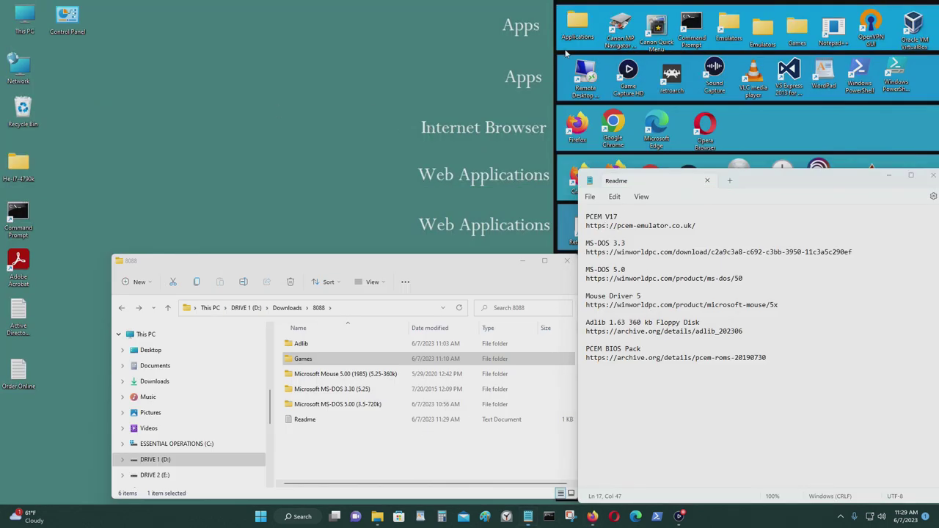
double_click(728, 30)
scroll(430, 140, "down", 7)
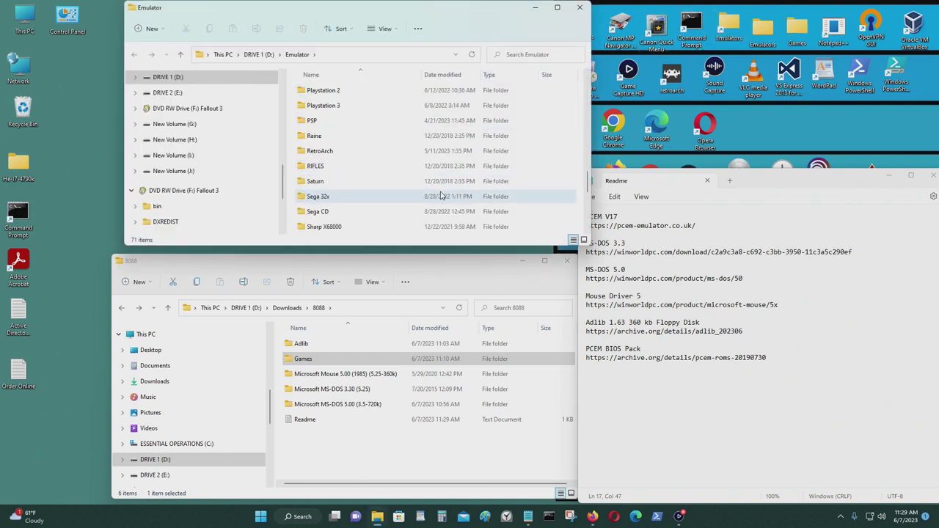
double_click(371, 135)
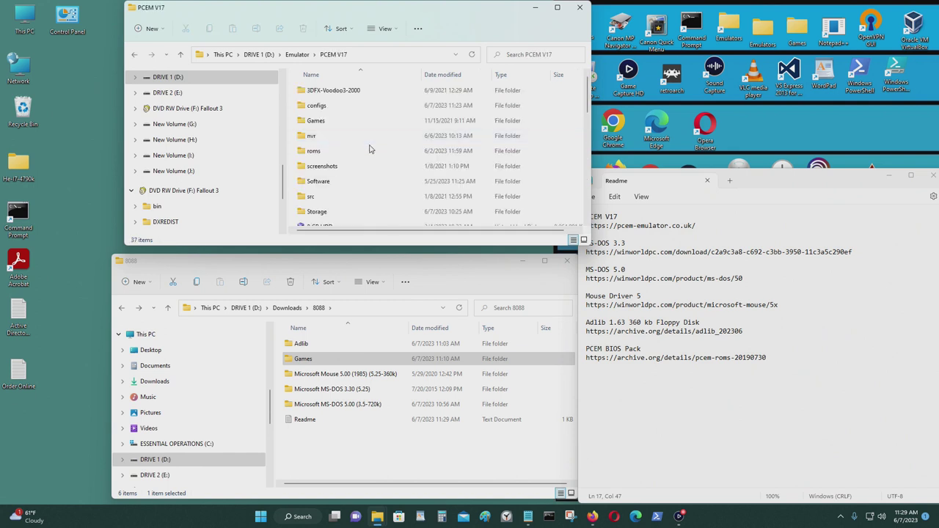
left_click_drag(392, 245, 393, 411)
double_click(327, 151)
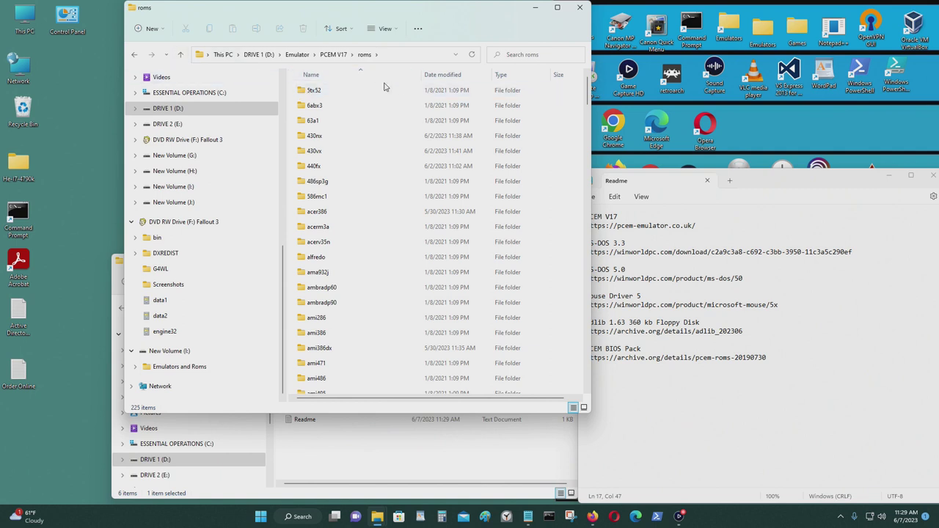
left_click(137, 55)
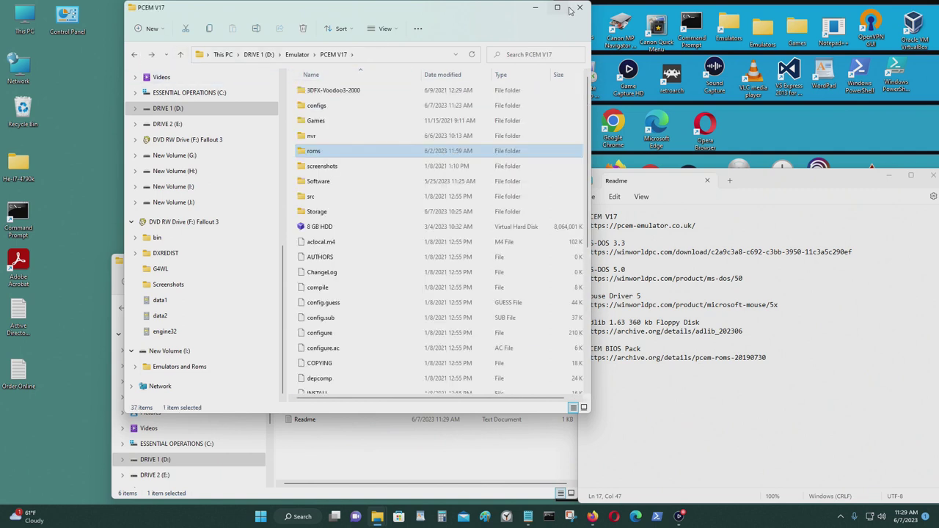
- Create a desktop shortcut to the PCem application from the PCEM V17 folder and close the folder window
scroll(404, 300, "down", 5)
left_click(307, 296)
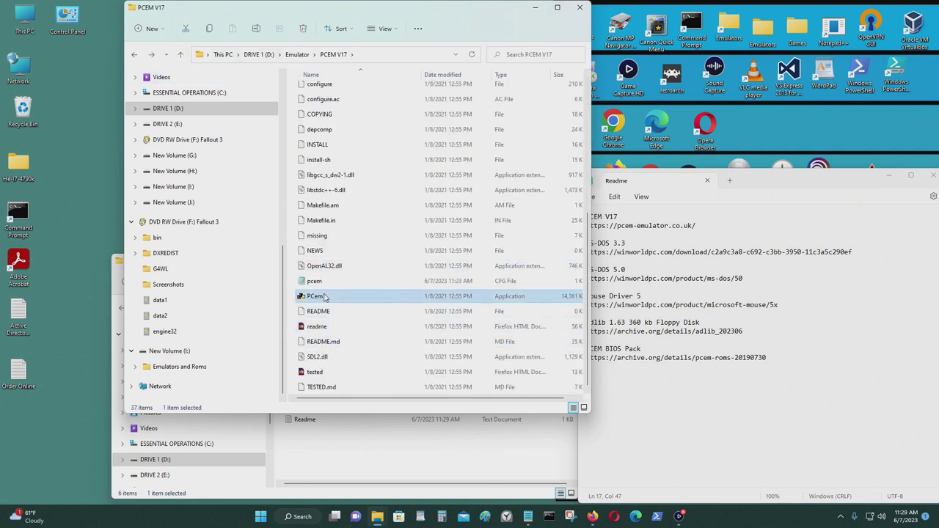
right_click(327, 297)
left_click(421, 445)
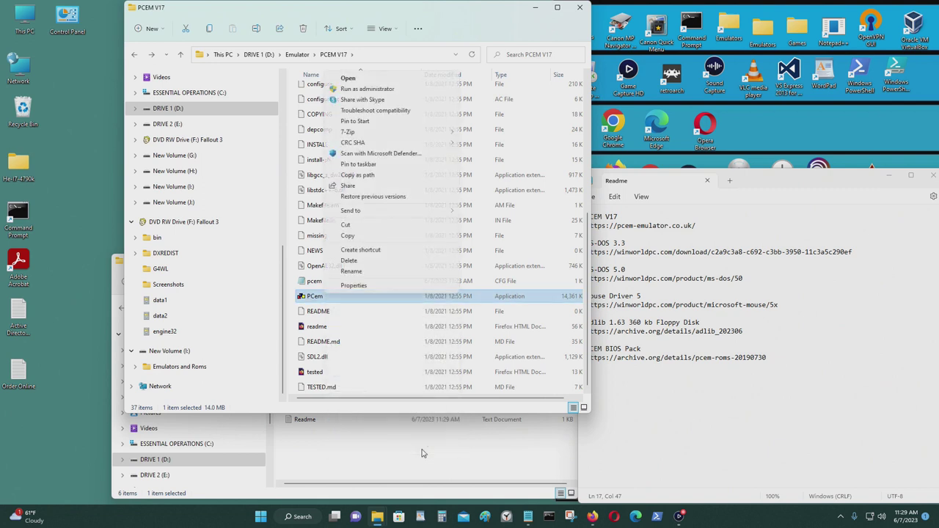
mouse_move(426, 213)
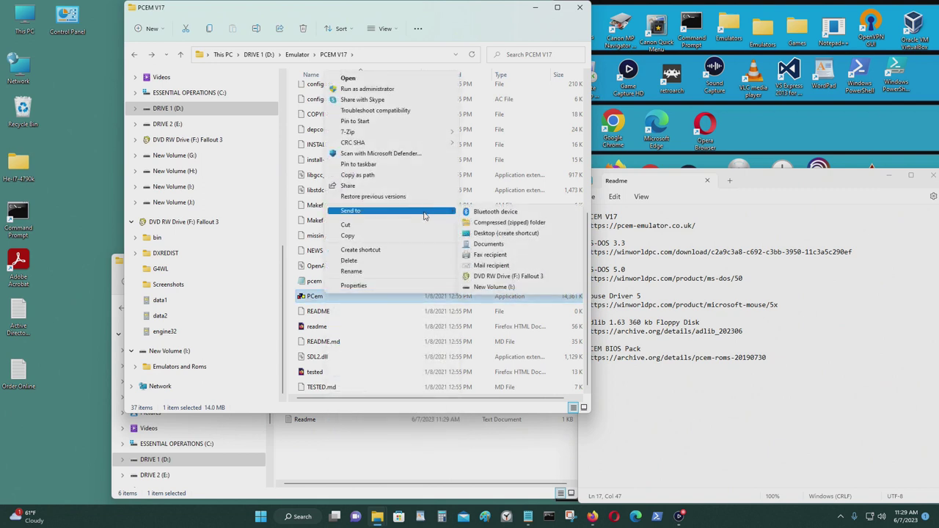
left_click(507, 233)
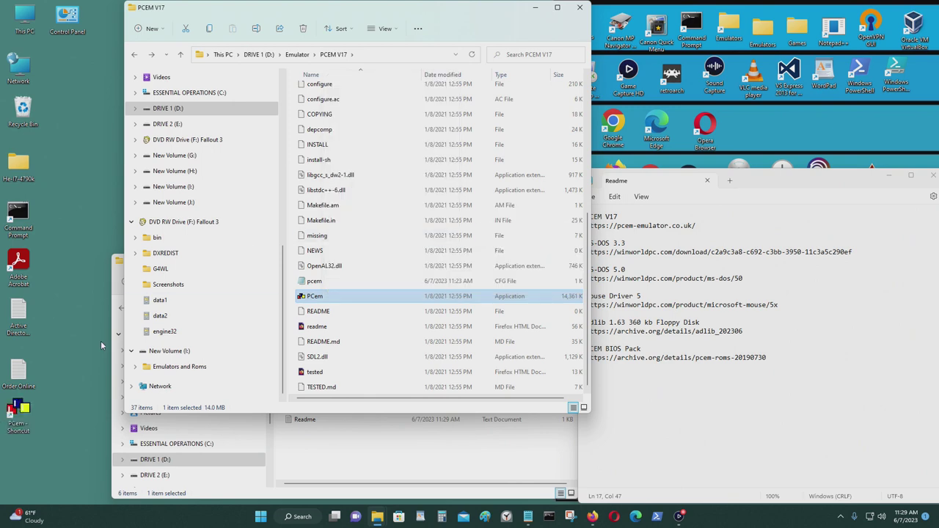
left_click(581, 9)
- Launch PCem from its desktop shortcut and create a new configuration named "8088 DOS"
left_click_drag(360, 273, 361, 182)
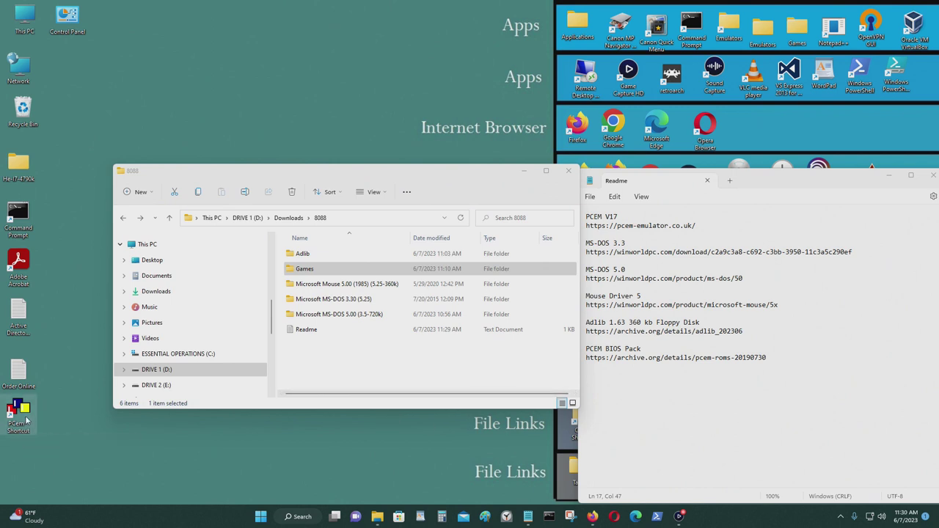
double_click(26, 421)
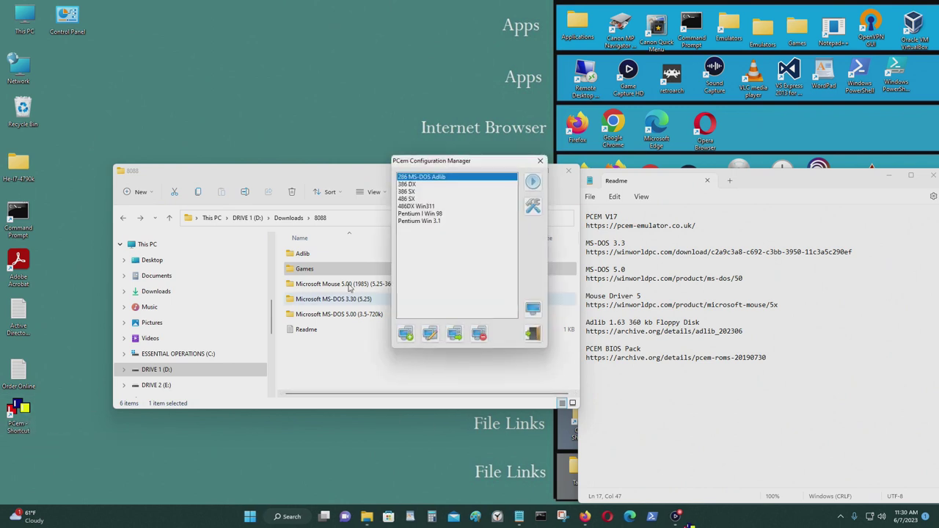
left_click(405, 335)
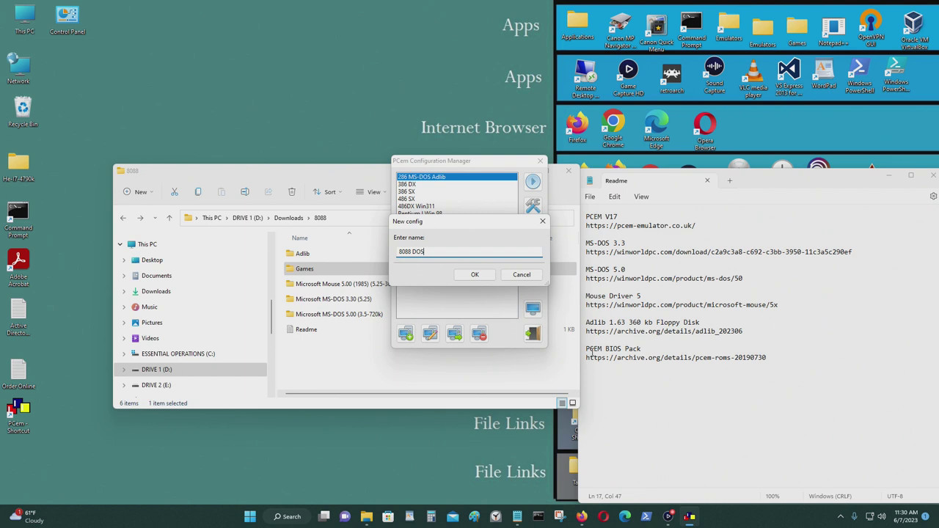
type("8088 DOS")
left_click(480, 275)
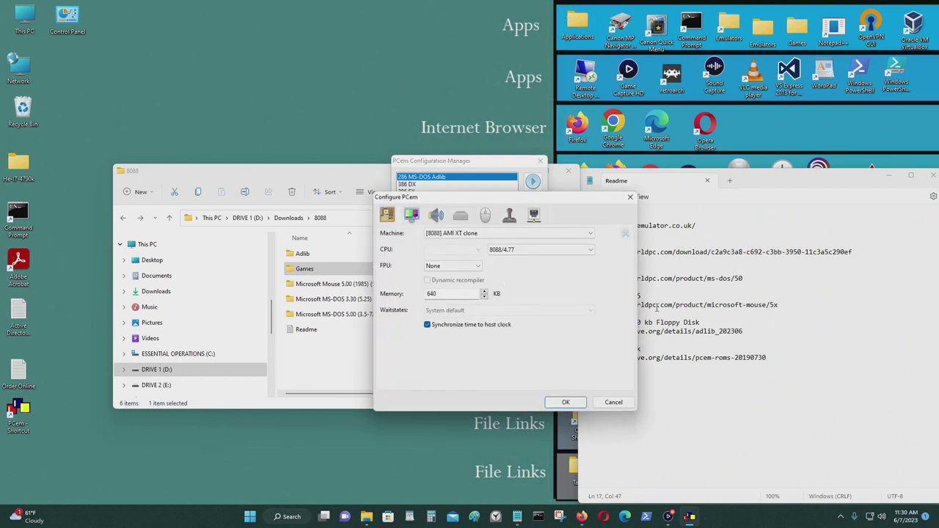
- Set the CPU of the [8088] AMI XT clone machine to 8088/16 and choose its FPU option
left_click_drag(522, 199, 533, 192)
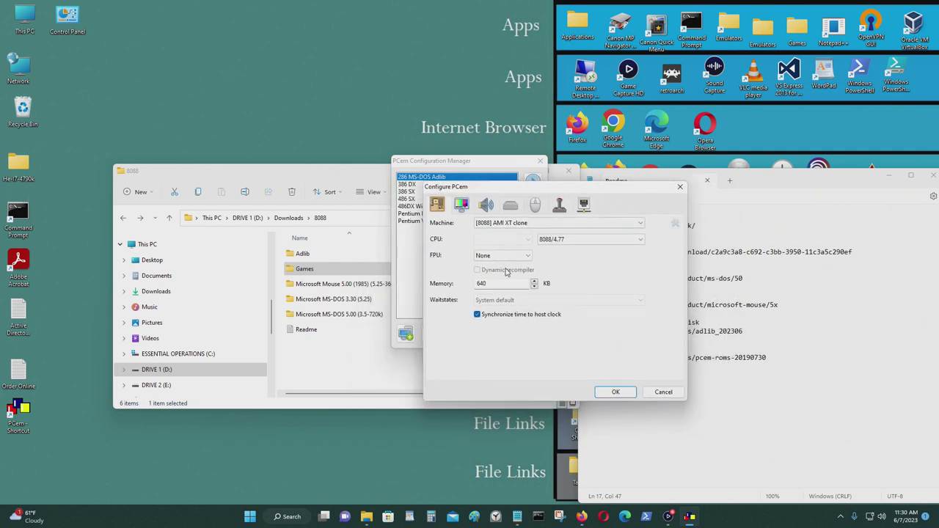
left_click(535, 285)
left_click(596, 240)
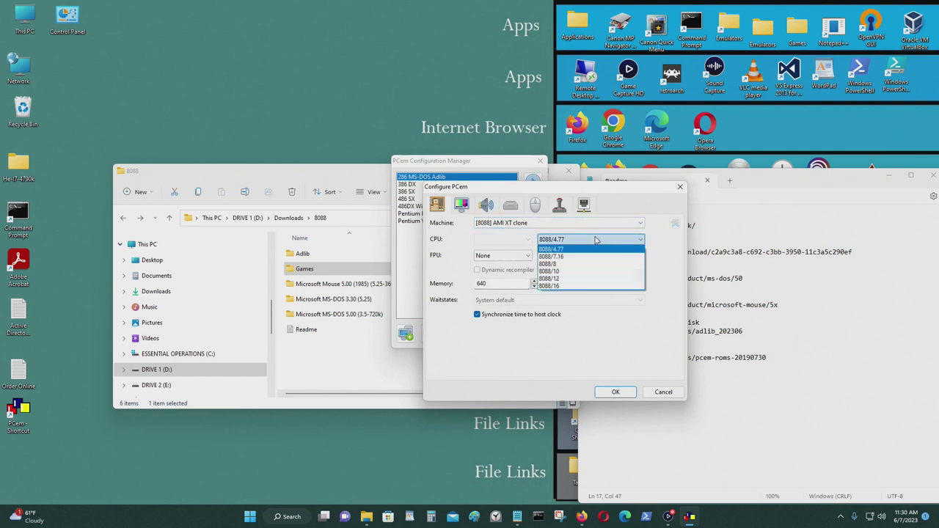
left_click(582, 292)
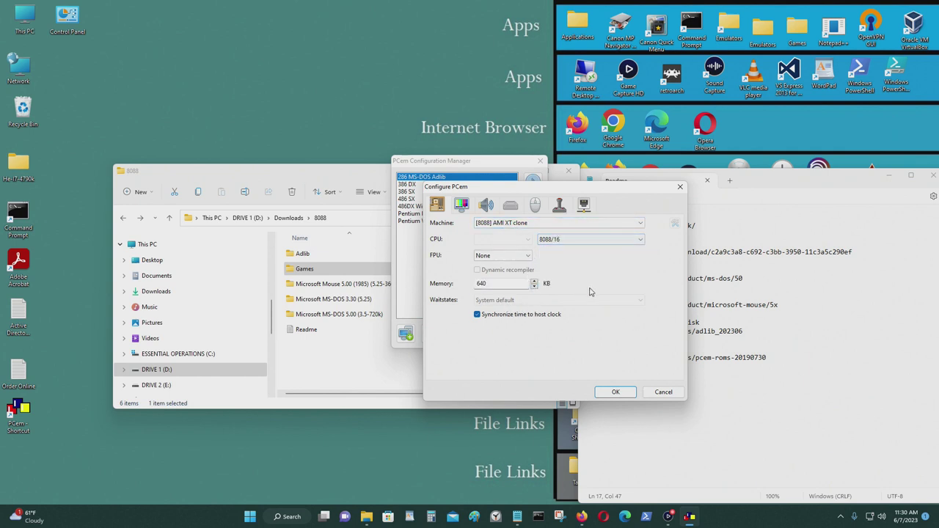
left_click(502, 255)
left_click(496, 275)
- Set the machine's video device to VGA with the speed Fast VLB/PCI
left_click(461, 207)
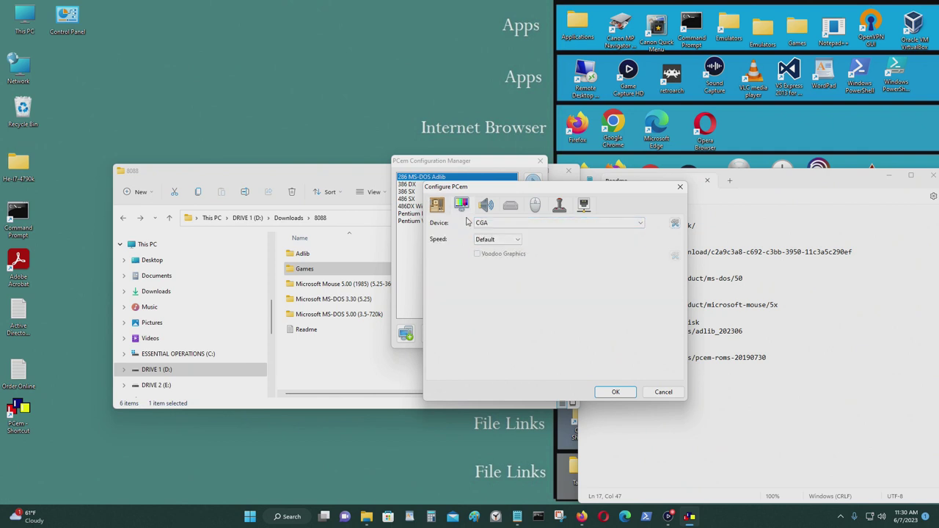
left_click(505, 229)
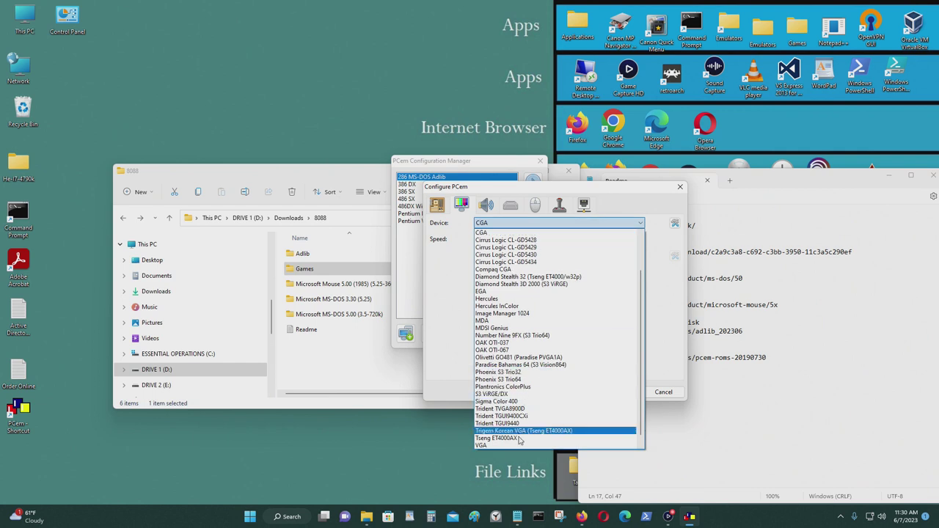
left_click(484, 446)
left_click(507, 242)
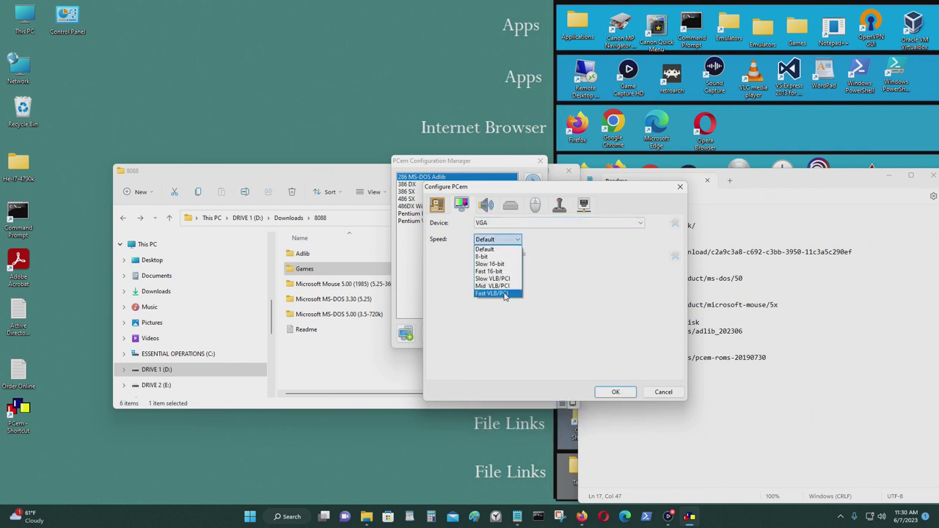
left_click(505, 294)
- Set the sound device to Adlib and choose an LPT device
left_click(486, 206)
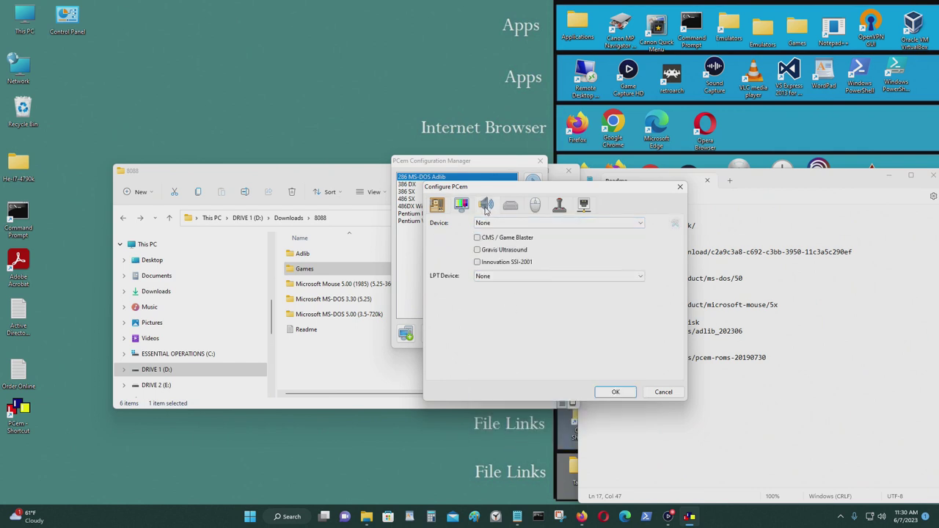
left_click(493, 223)
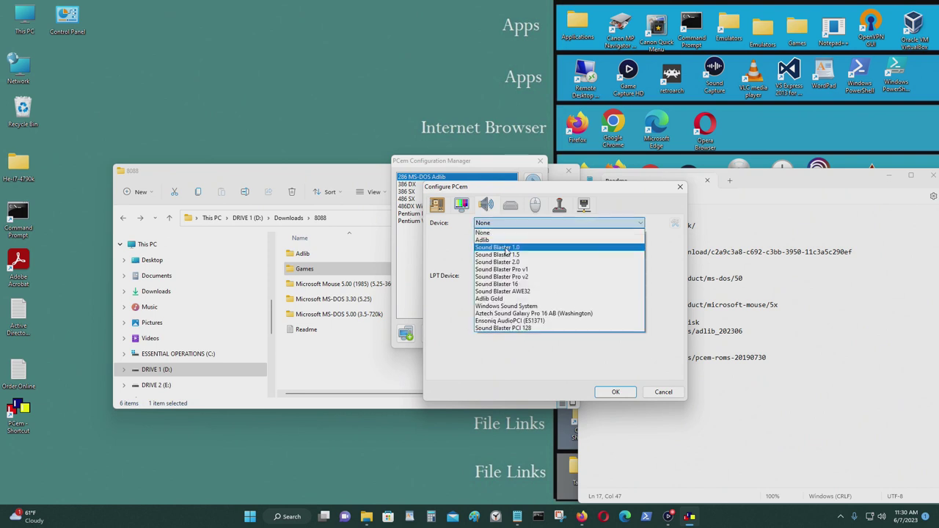
left_click(505, 240)
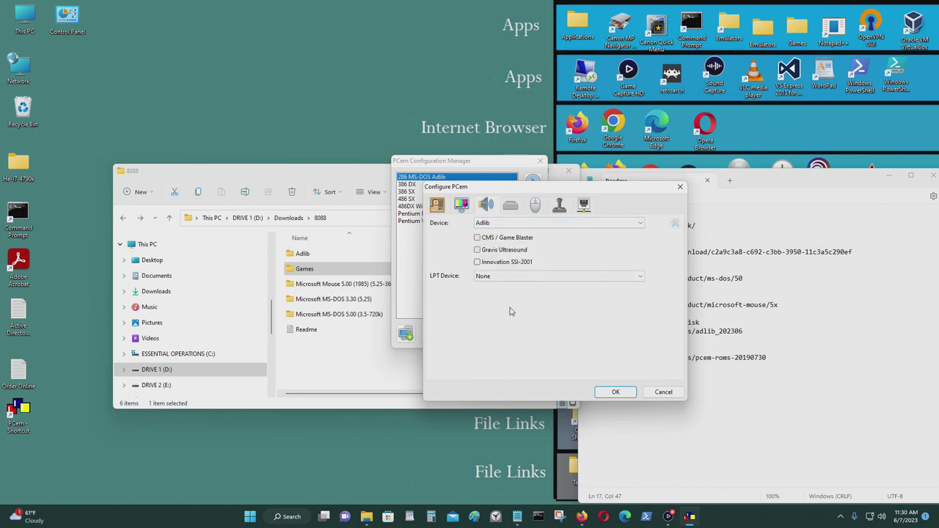
left_click(490, 276)
left_click(502, 309)
- Set the hard disk controller to [IDE] XTIDE and the floppy drives to 5.25" 360k for FDD1 and 3.5" 720k for FDD2
left_click(529, 207)
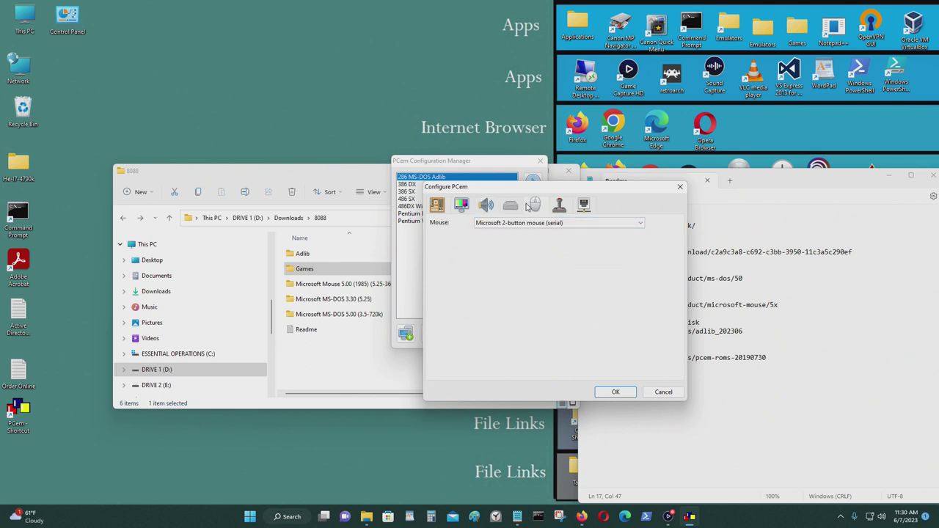
left_click(510, 207)
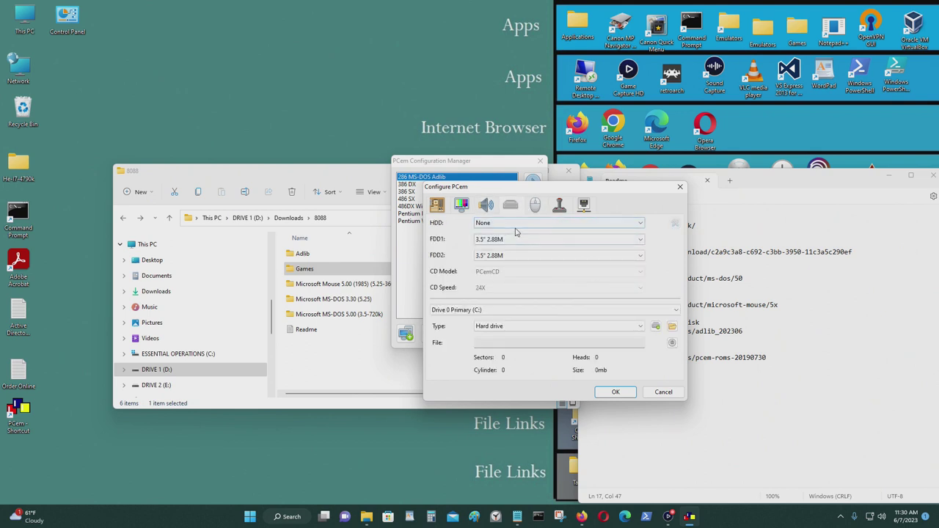
left_click(528, 223)
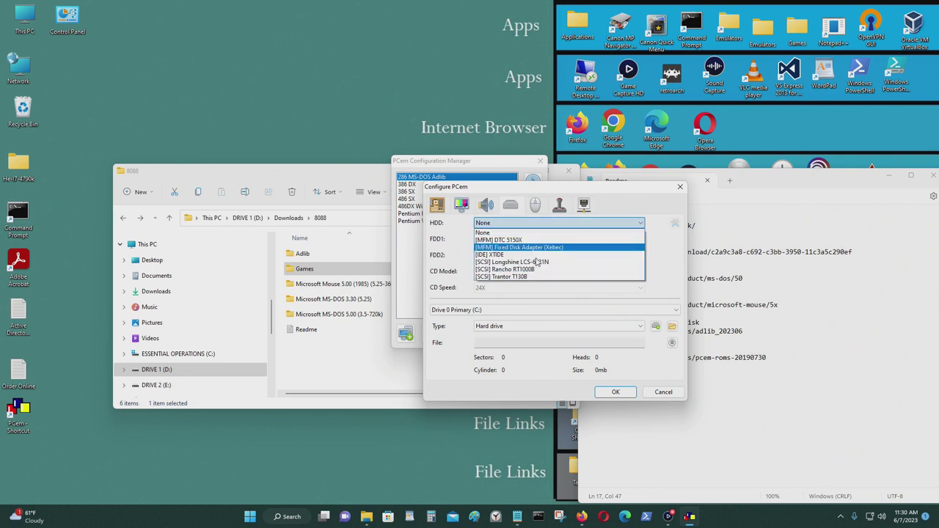
left_click(535, 255)
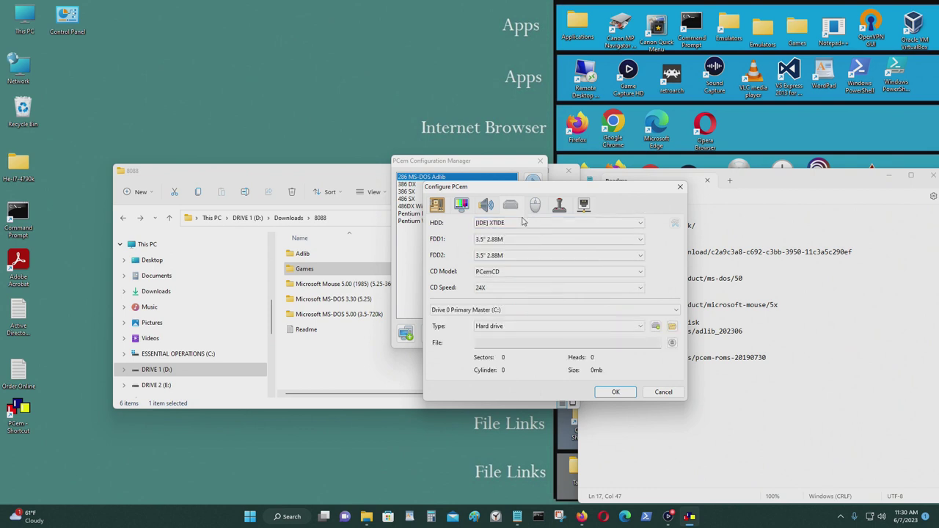
left_click(513, 240)
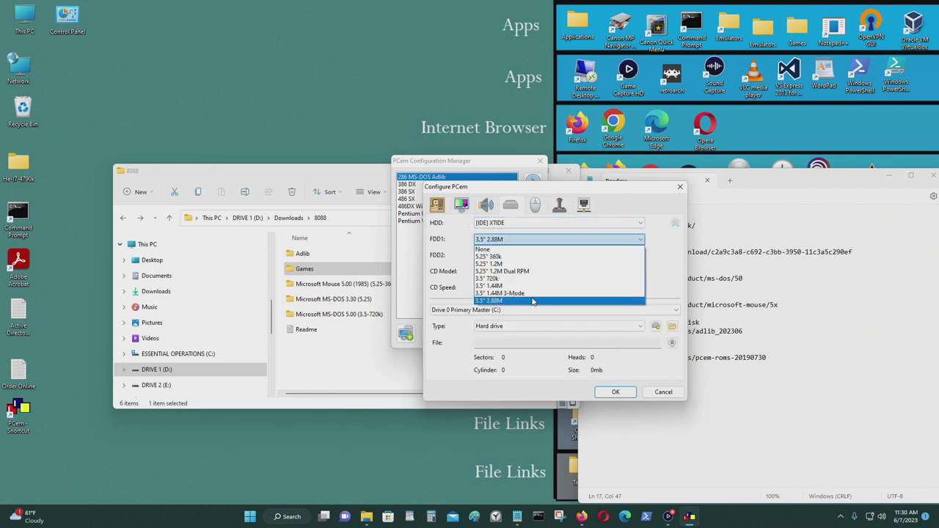
left_click(520, 259)
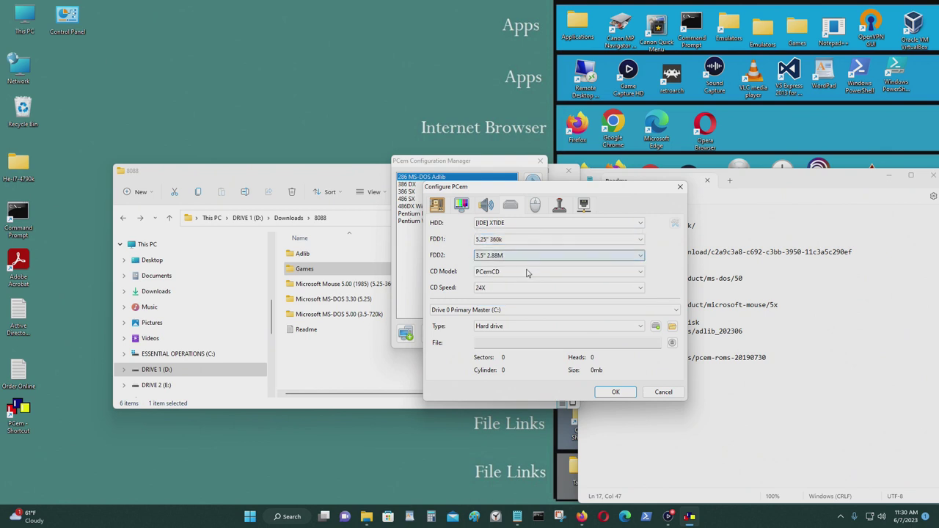
left_click(519, 257)
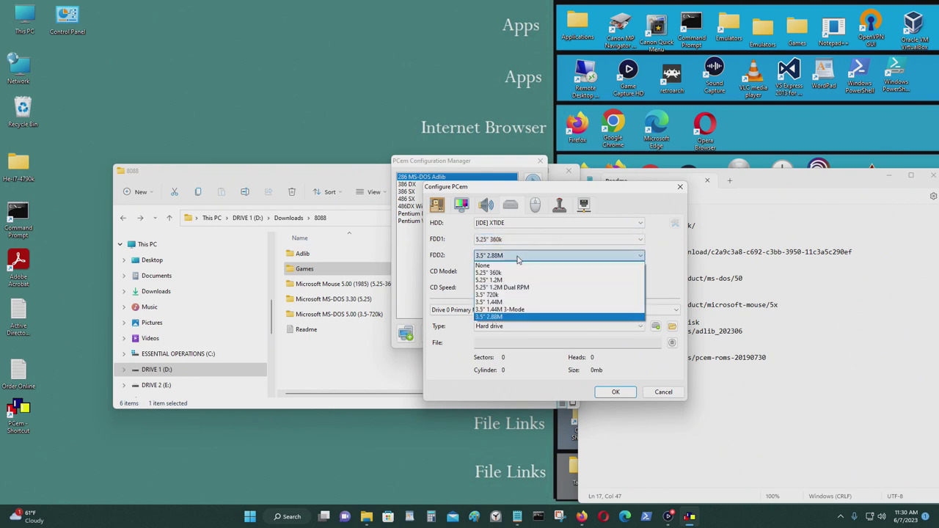
left_click(519, 296)
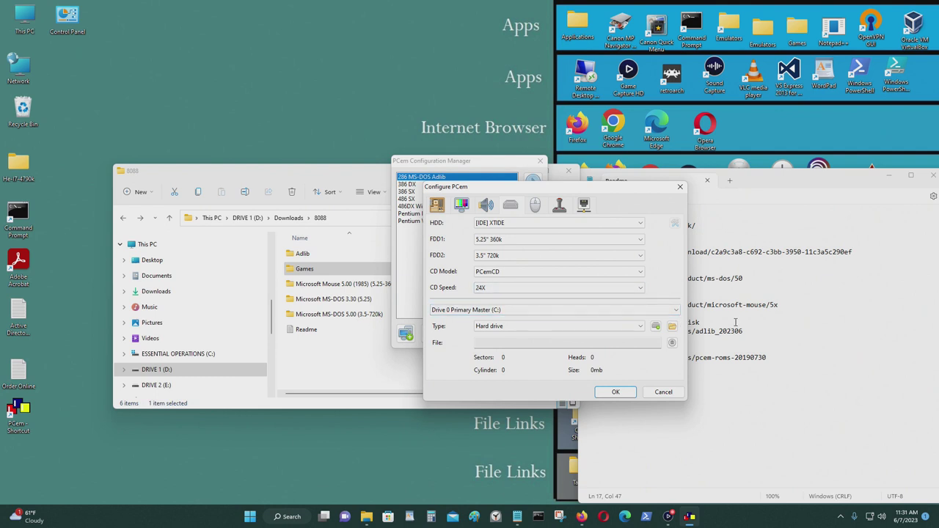
left_click(486, 239)
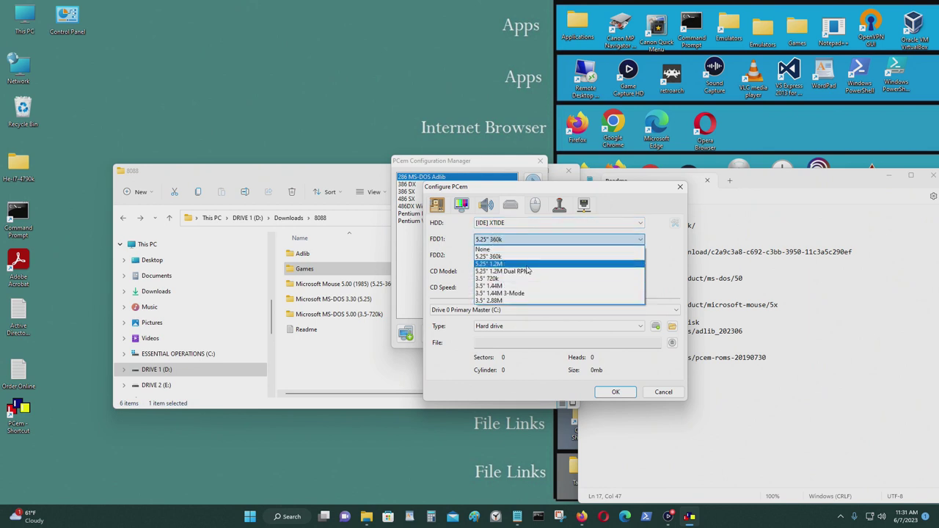
left_click(672, 254)
left_click(524, 256)
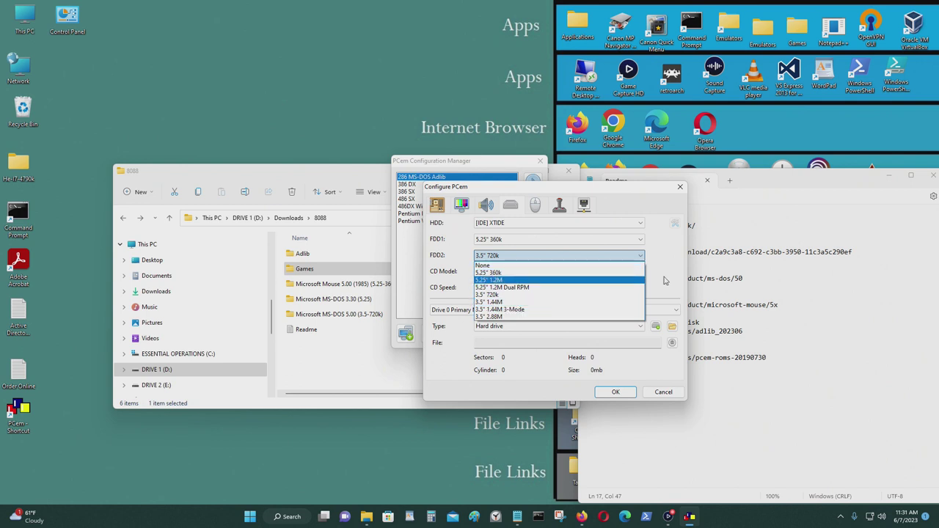
left_click(501, 257)
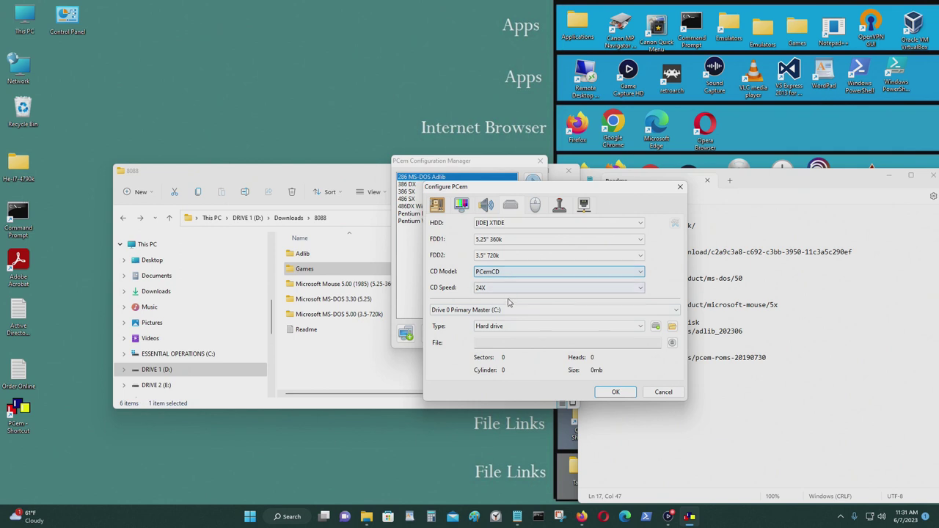
- Start a new hard disc for Drive 0 with a size of 30 MB and the Fixed-size VHD (.vhd) image format
left_click(655, 327)
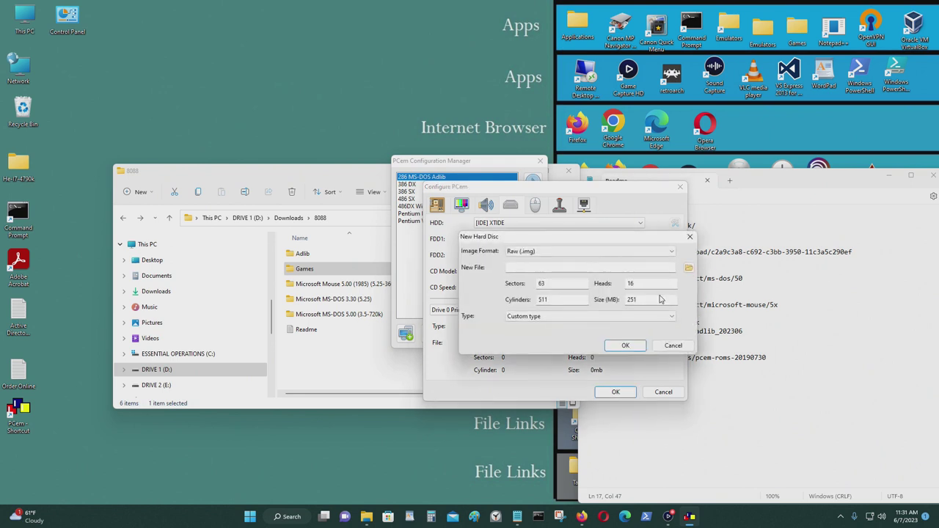
double_click(661, 299)
type("30")
left_click(671, 251)
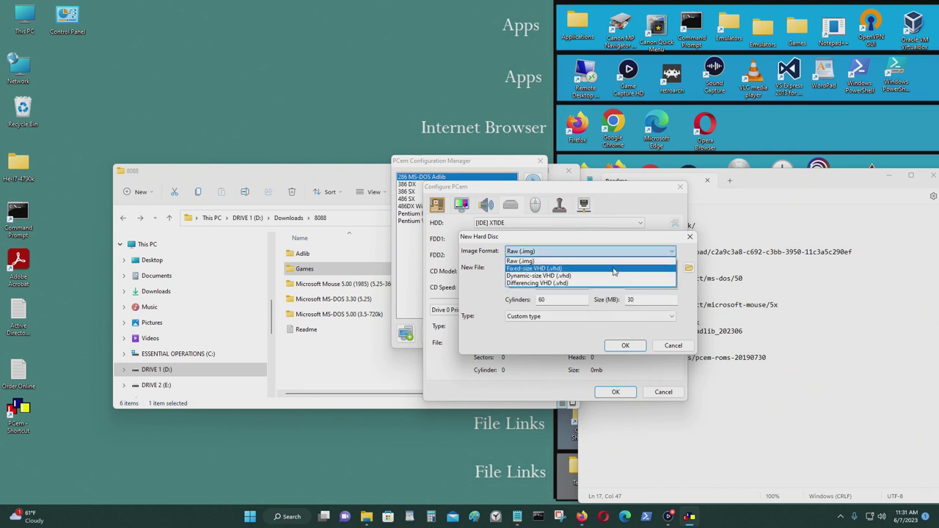
left_click(613, 268)
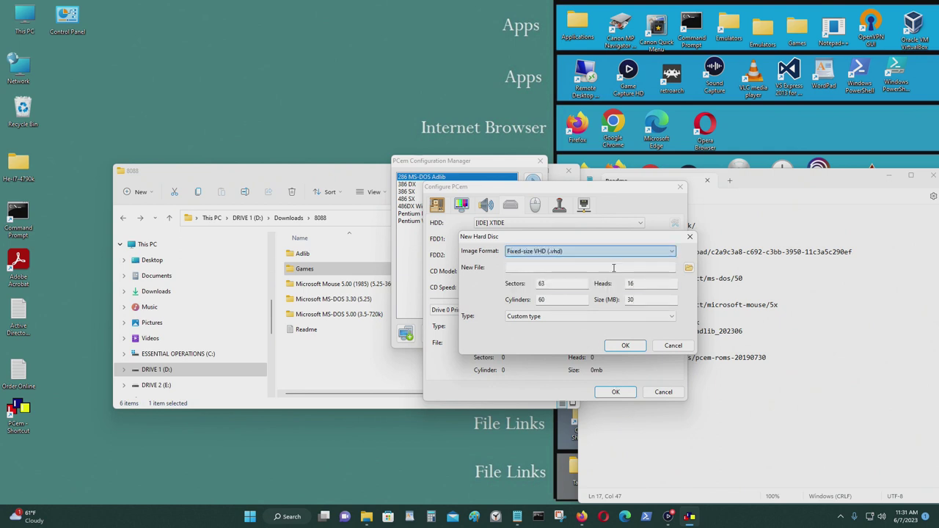
- Choose a save location for the new disc file by opening Emulator\PCEM V17 on DRIVE 1 (D:)
left_click(689, 269)
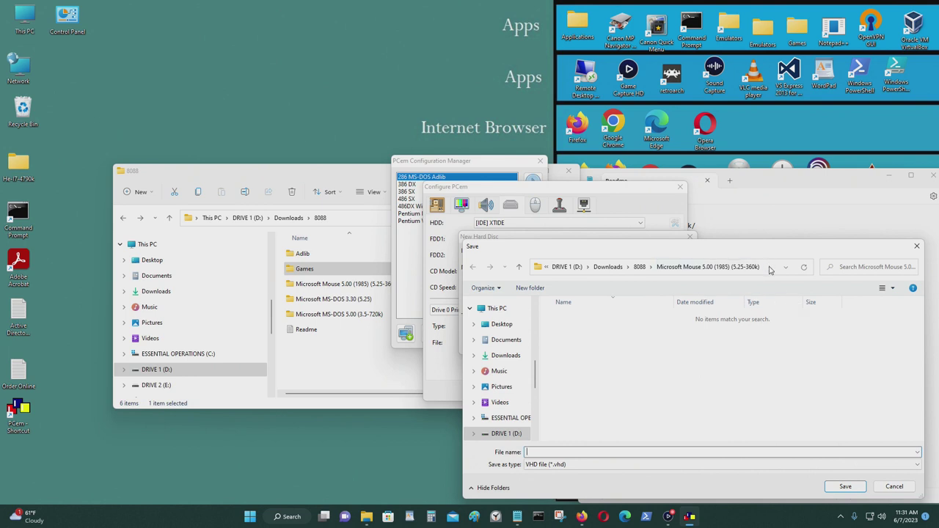
left_click(516, 433)
scroll(636, 408, "down", 2)
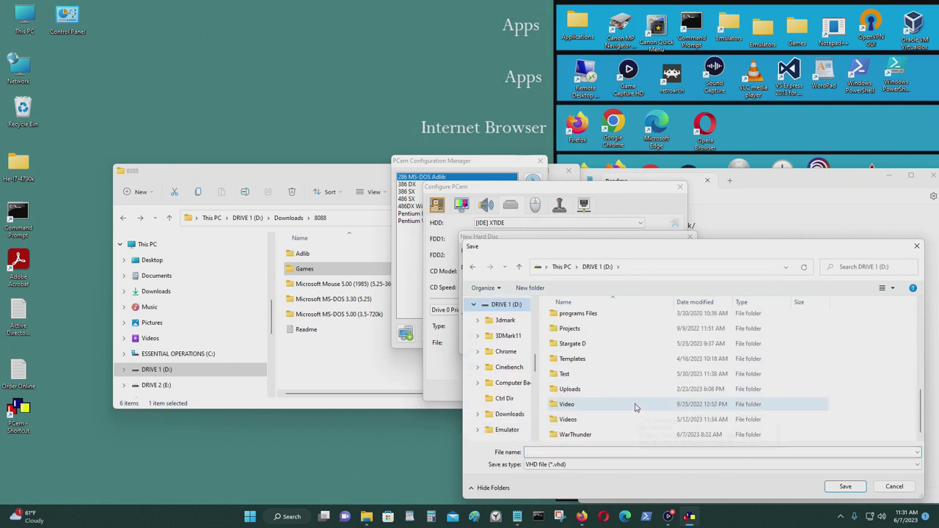
scroll(632, 402, "up", 4)
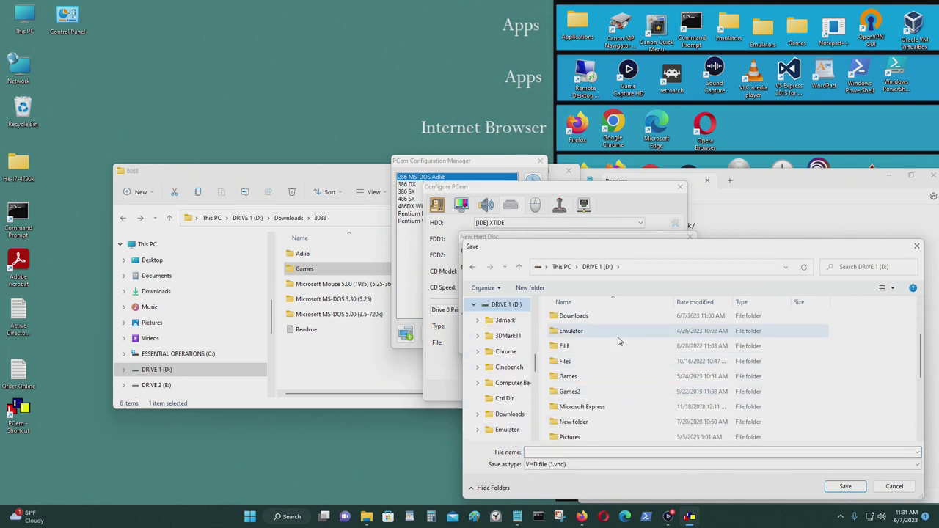
double_click(618, 340)
scroll(649, 377, "down", 10)
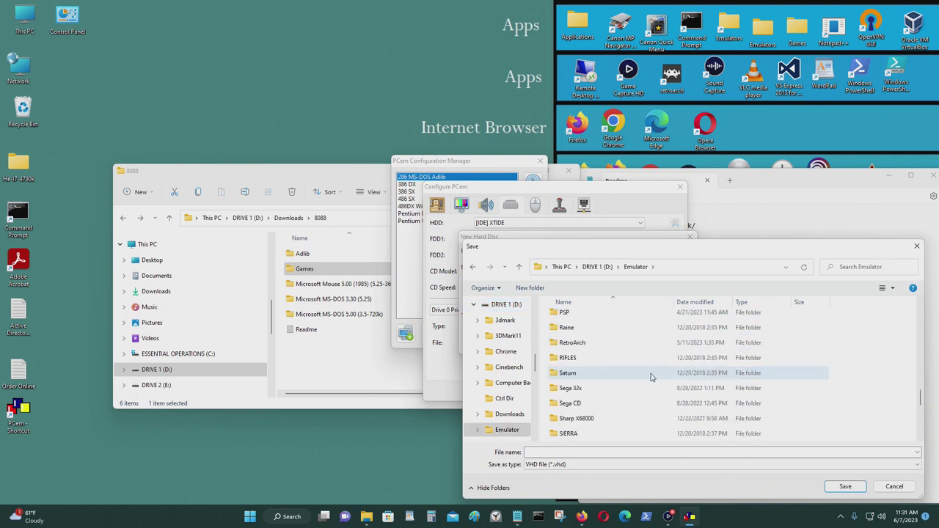
scroll(650, 377, "up", 10)
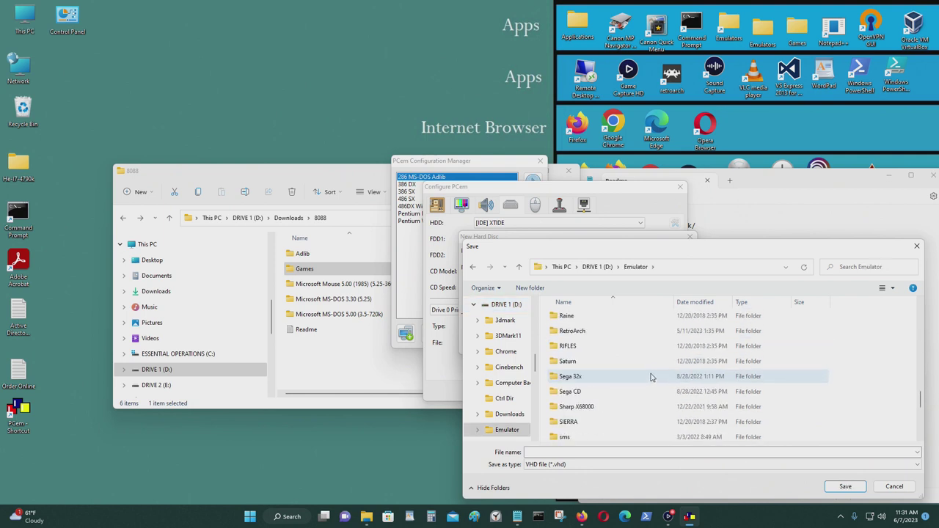
double_click(616, 361)
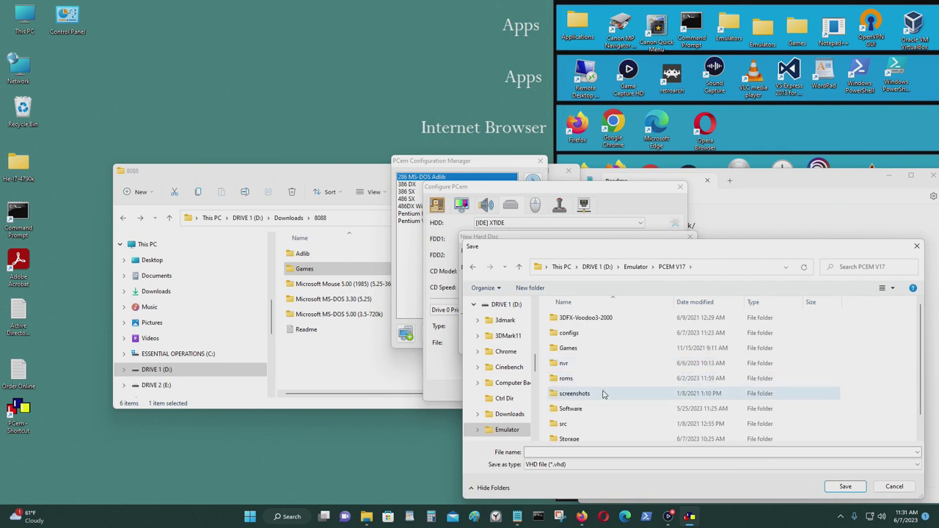
- Open the 8088 folder inside the Storage folder as the save location
scroll(606, 394, "down", 2)
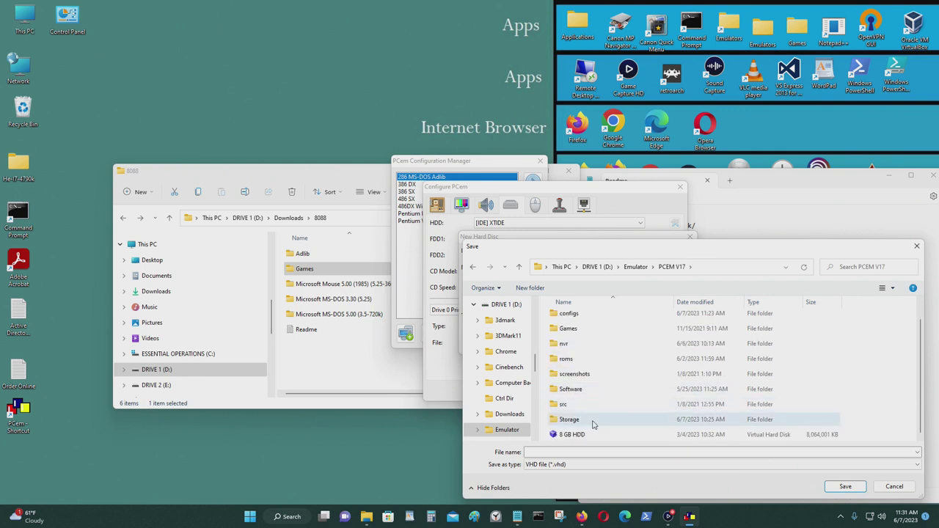
double_click(593, 420)
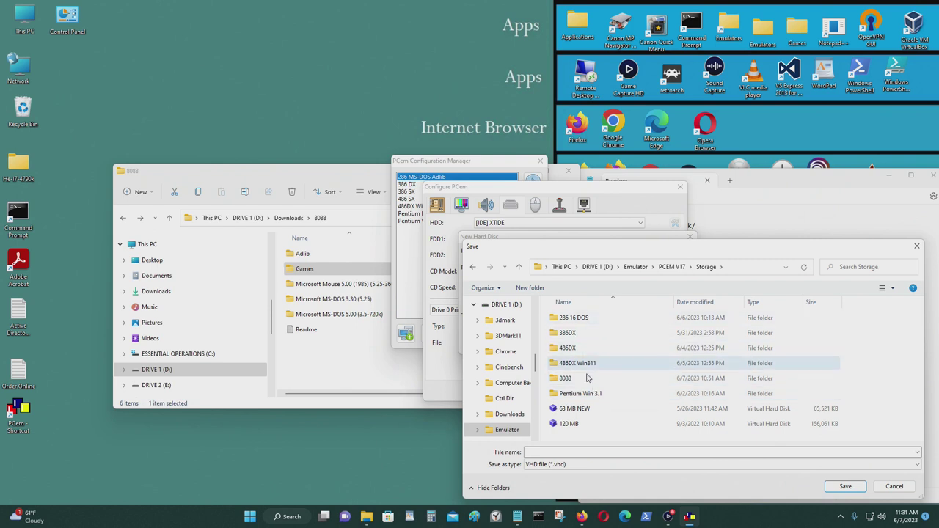
left_click(574, 378)
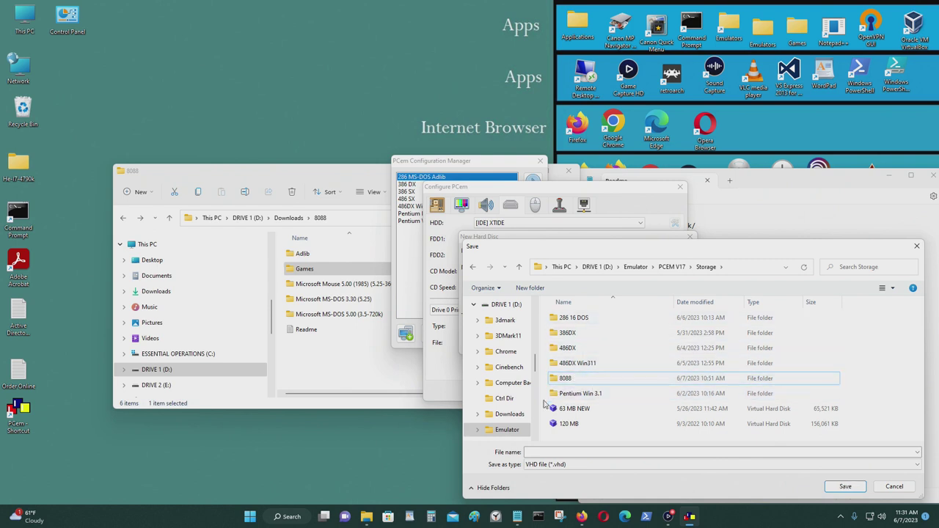
right_click(546, 402)
left_click(555, 411)
double_click(572, 379)
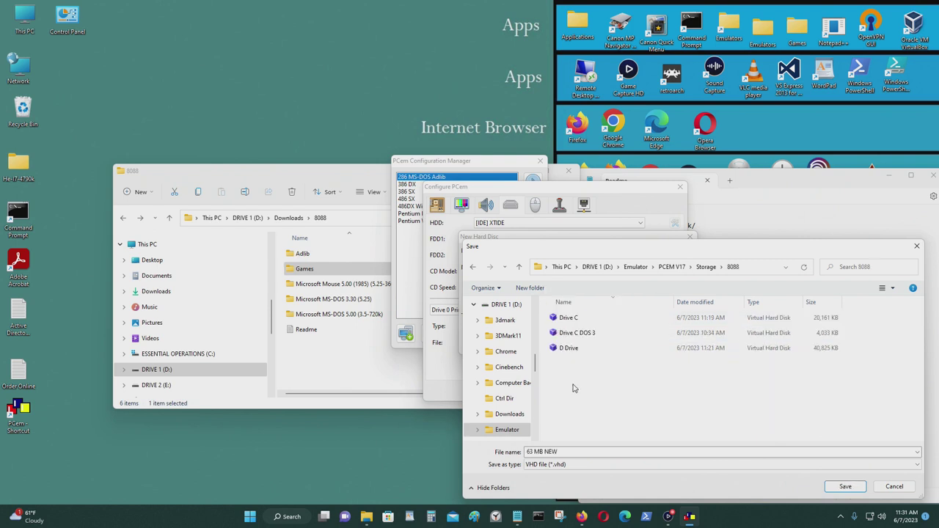
- Delete the existing Drive C, Drive C DOS 3 and D Drive virtual disks from the 8088 folder
left_click(609, 348)
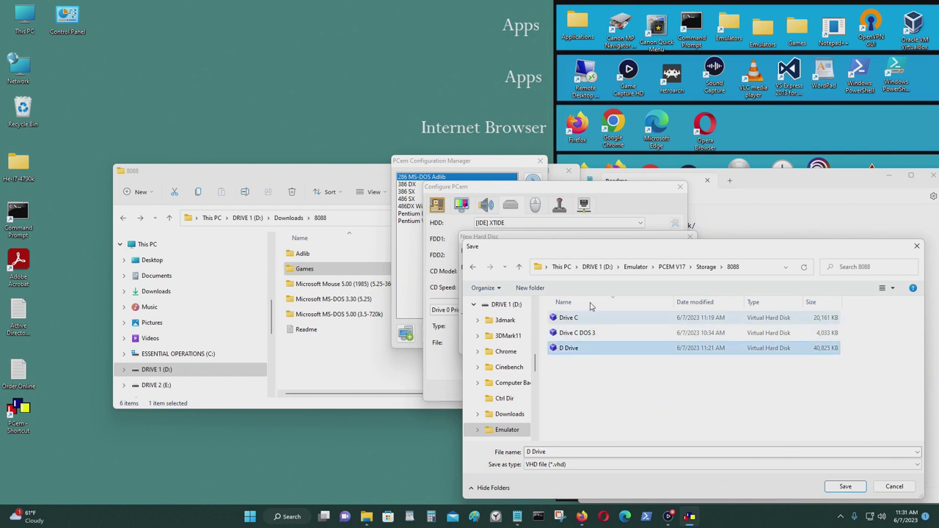
double_click(606, 322)
key("Delete")
left_click(569, 318)
key("Delete")
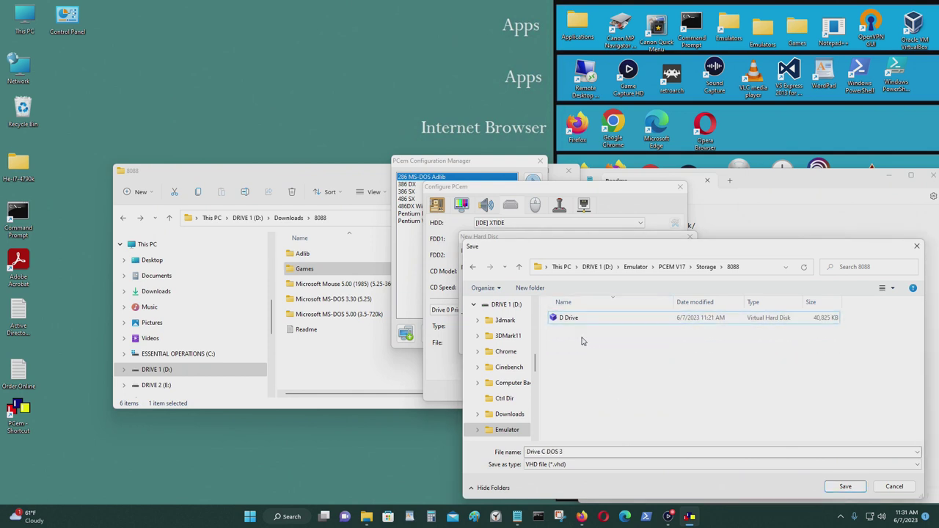
left_click(572, 323)
key("Delete")
- Name the Drive 0 disc file C Drive.vhd in the 8088 storage folder and create the disc
left_click(473, 267)
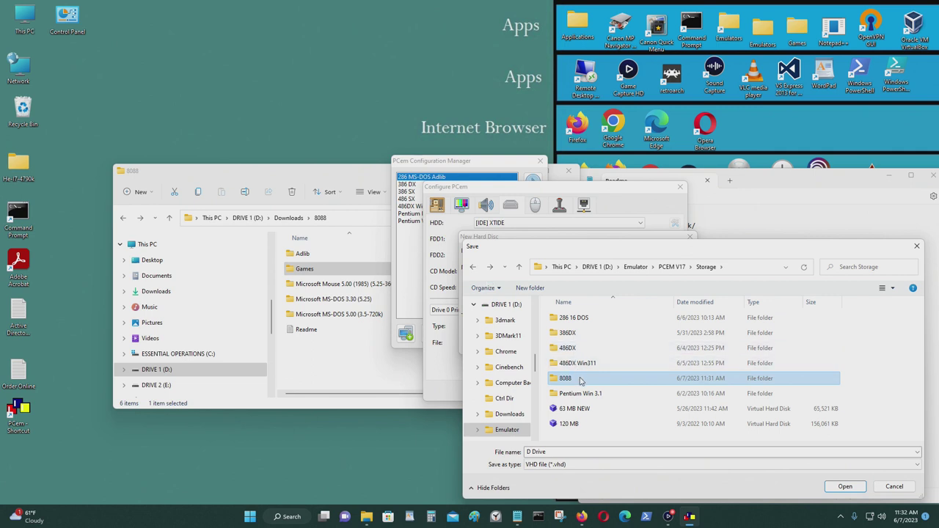
double_click(567, 377)
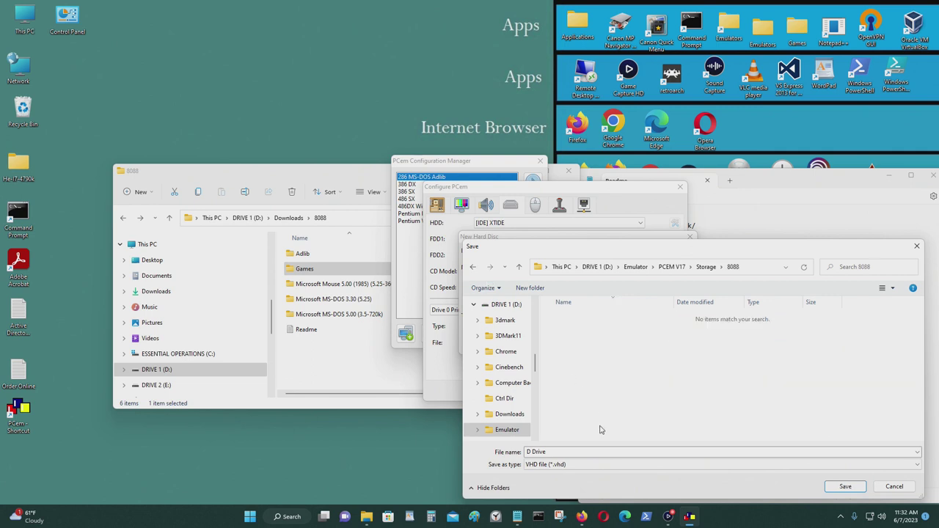
left_click(610, 452)
left_click(609, 453)
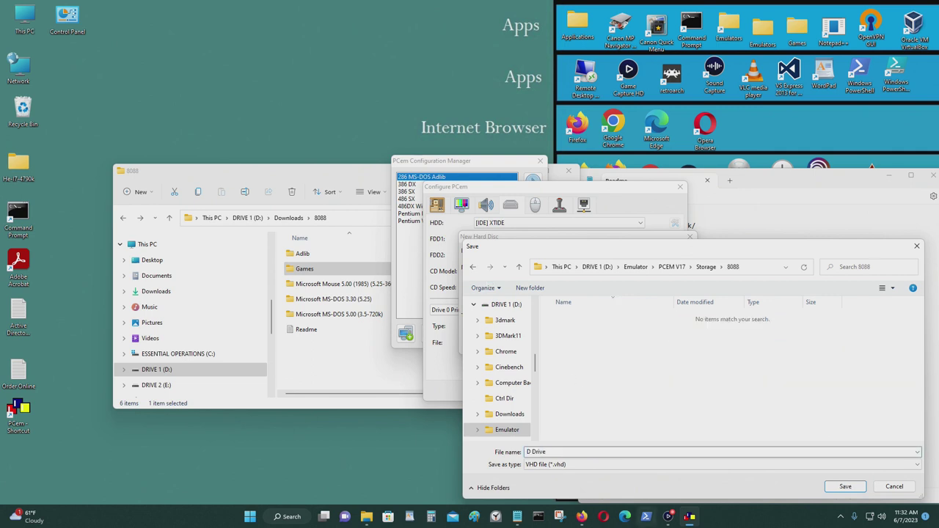
key("BackSpace")
key("BackSpace")
key("BackSpace")
key("BackSpace")
key("BackSpace")
type("C")
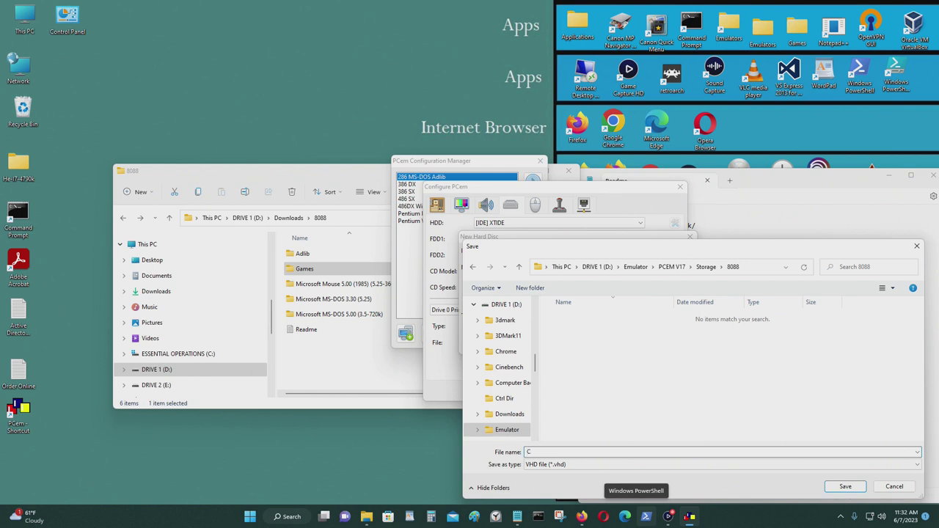
type(" Drive.vhd")
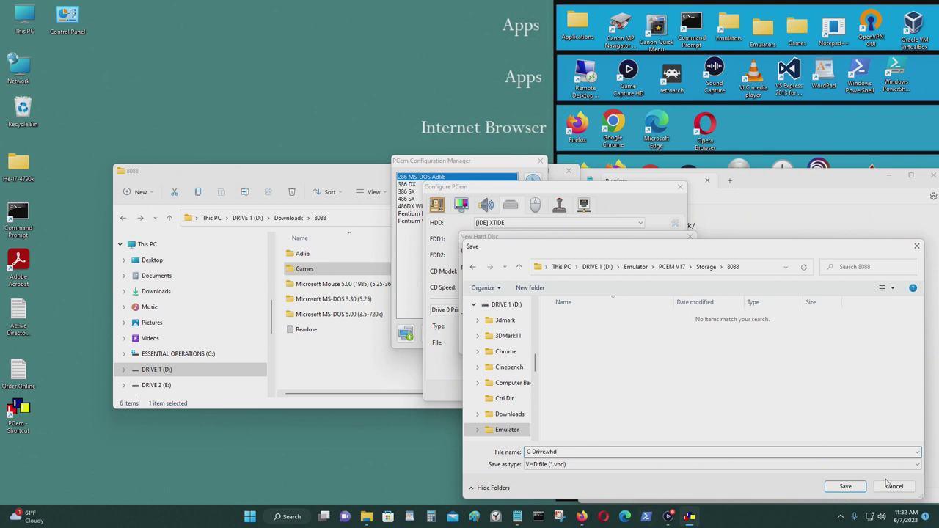
left_click(845, 490)
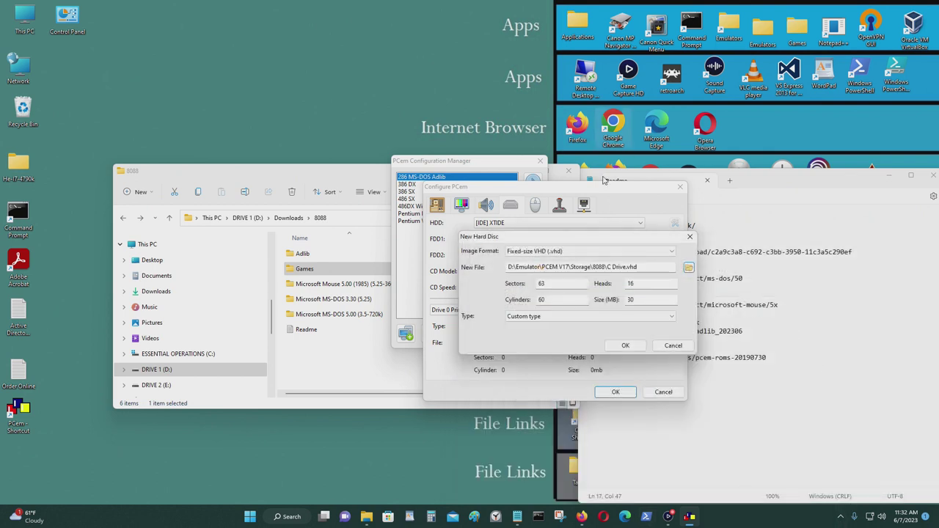
left_click(624, 345)
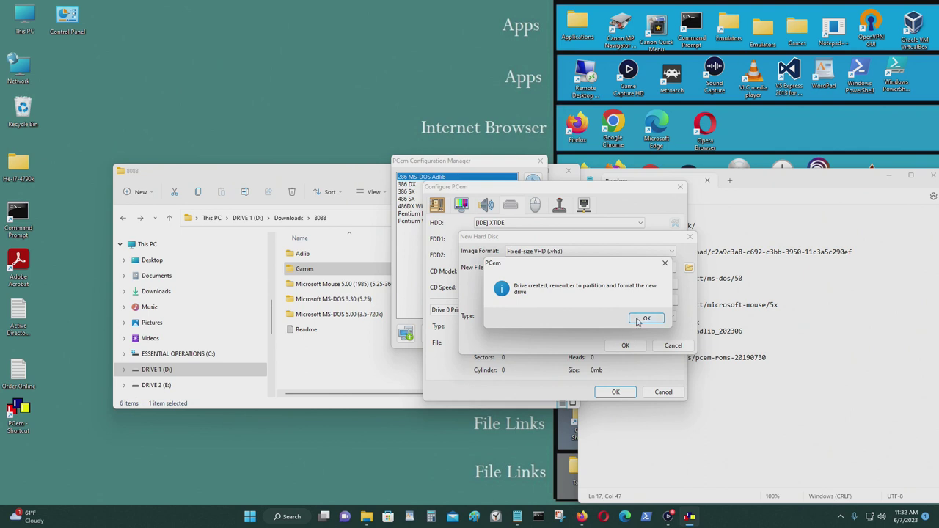
left_click(645, 318)
- Start a new hard disc for Drive 1 Primary Slave (D:) with a size of 30 MB and the Fixed-size VHD (.vhd) format
left_click(556, 314)
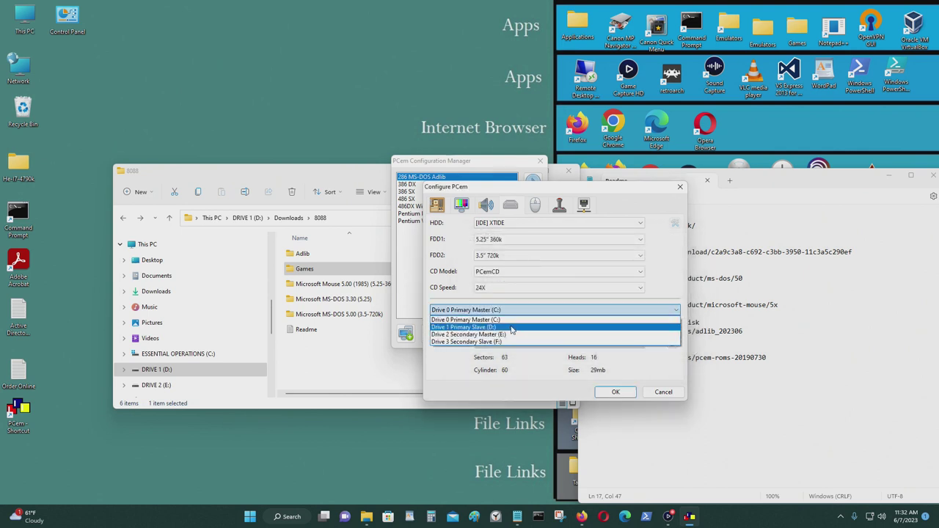
left_click(512, 329)
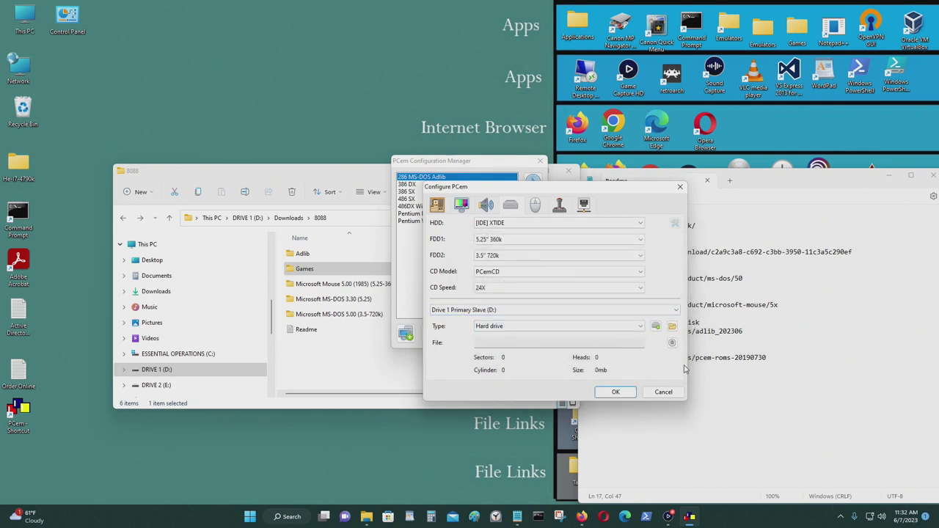
left_click(655, 326)
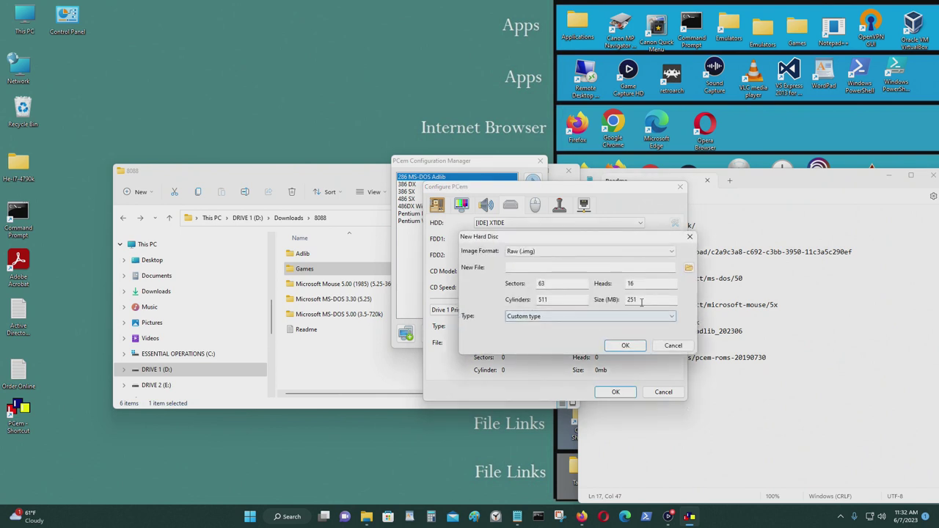
type("30")
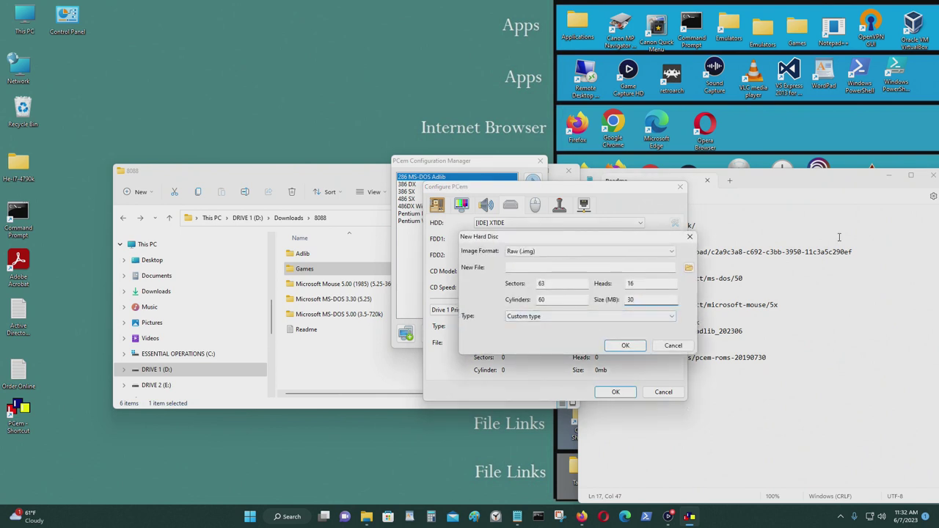
left_click(653, 251)
left_click(603, 269)
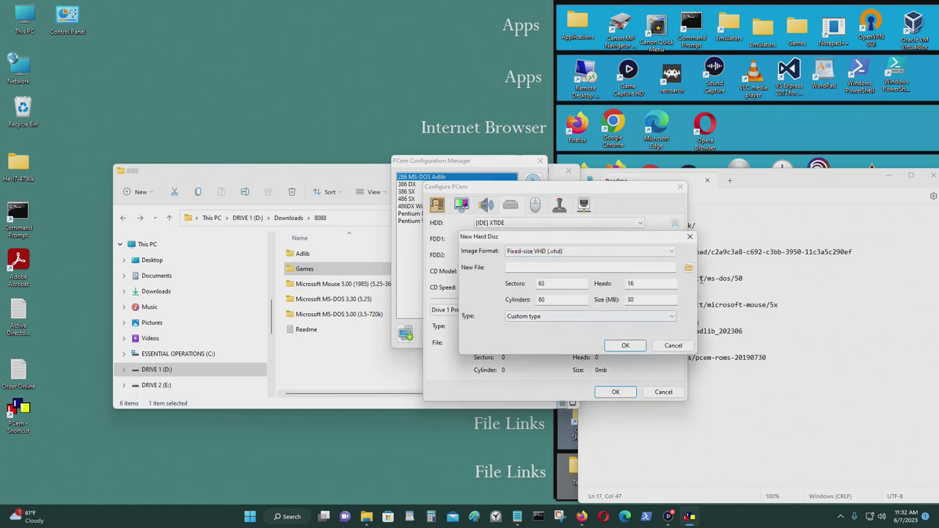
- Save the new disc file as D Drive.vhd in the 8088 storage folder, create it and accept the machine configuration
left_click(689, 267)
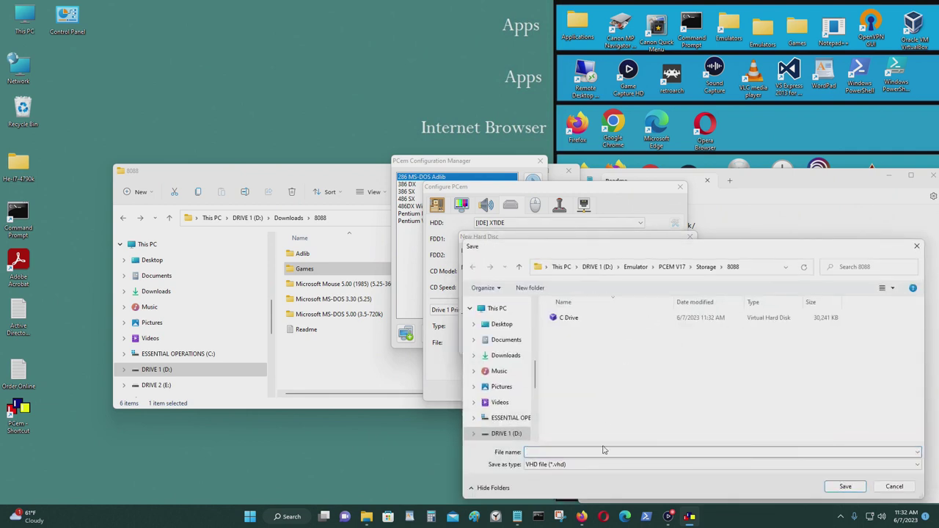
type("D Drive.vhd")
left_click(845, 486)
left_click(625, 345)
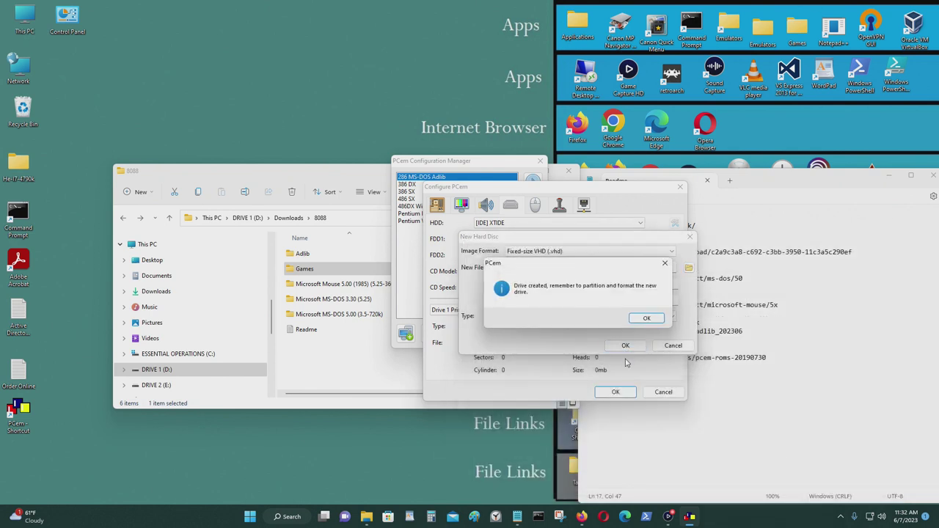
left_click(640, 320)
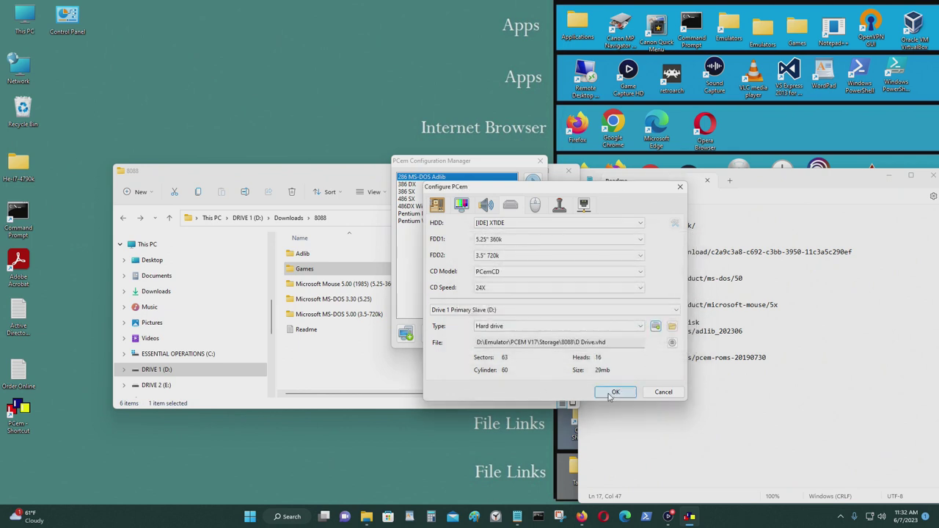
left_click(613, 393)
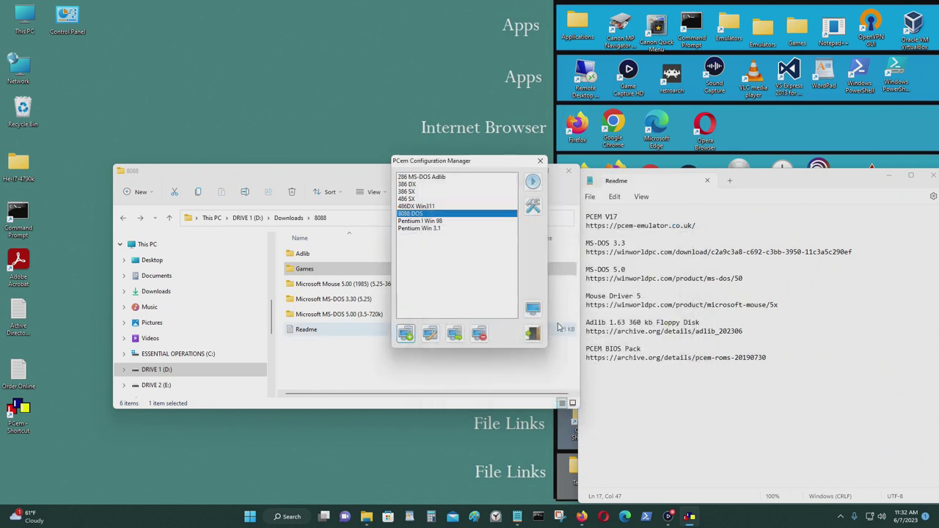
- Start the 8088 DOS machine and move its window fully onto the desktop
left_click(532, 183)
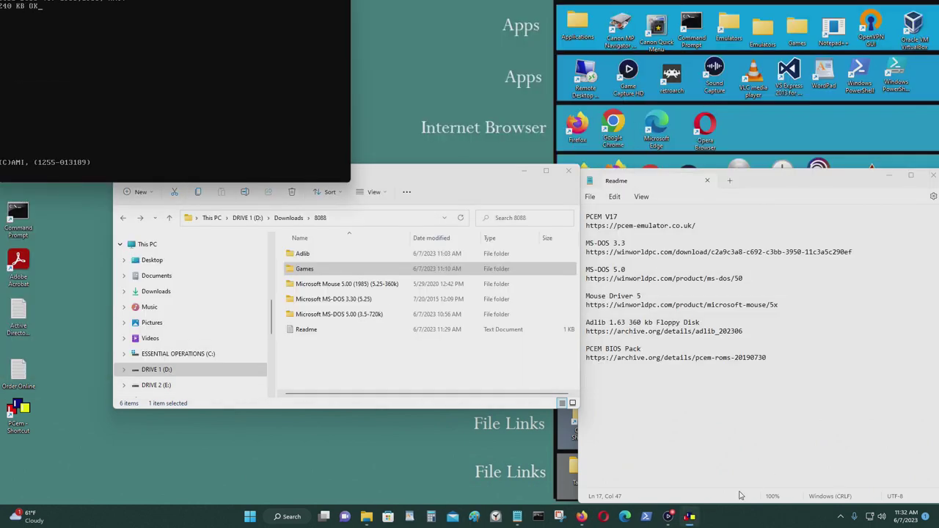
mouse_move(689, 518)
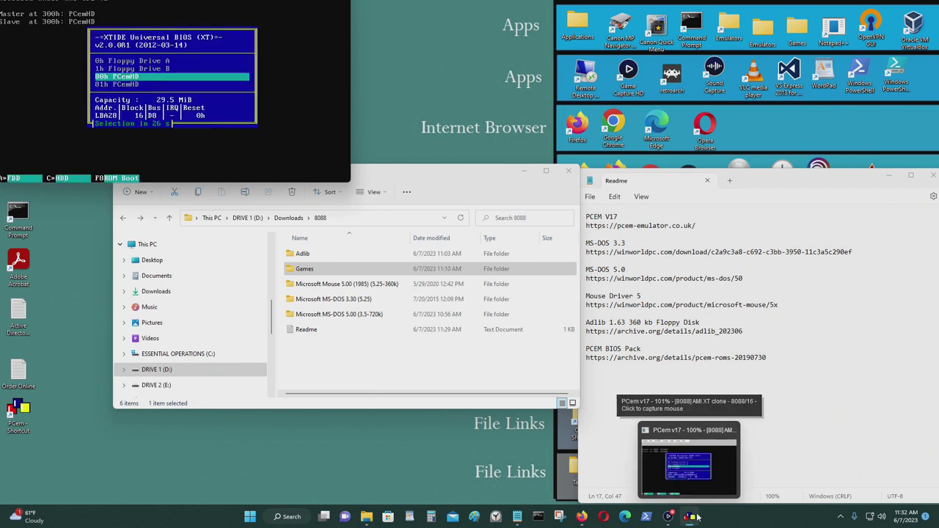
right_click(697, 518)
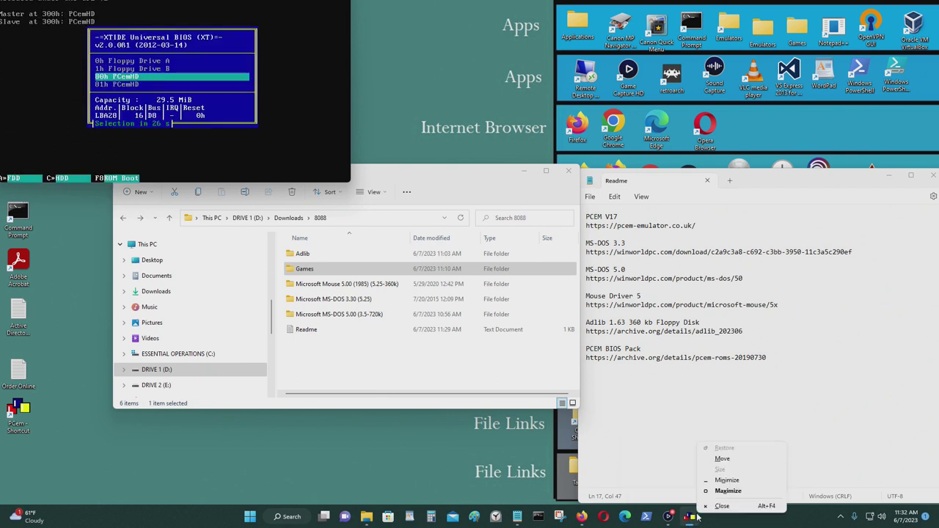
left_click(722, 458)
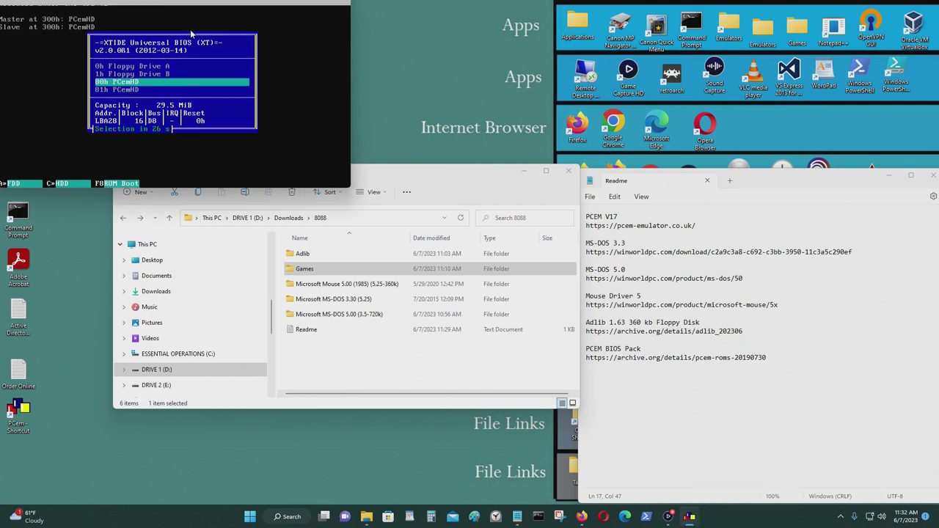
left_click(489, 160)
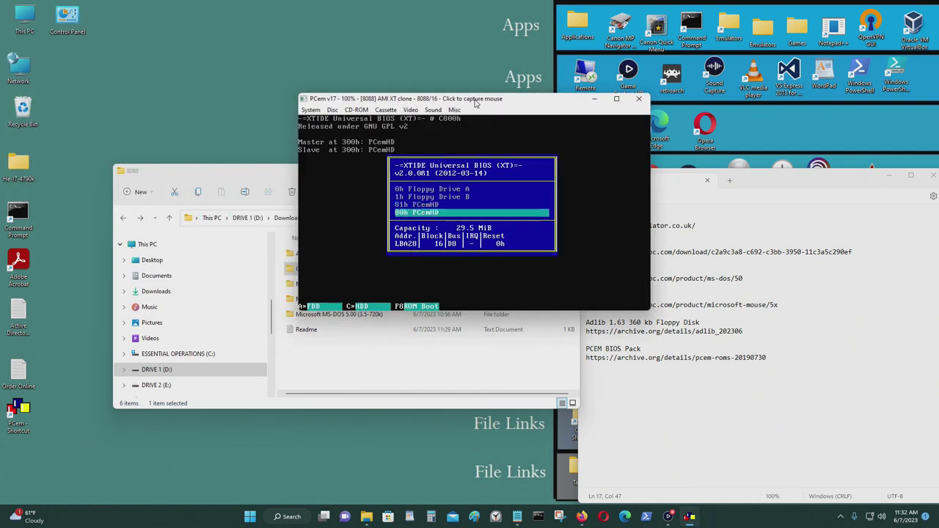
- Load the DISK01 image from Downloads\8088\Microsoft MS-DOS 3.30 (5.25) on DRIVE 1 (D:) into floppy drive A
left_click(332, 109)
left_click(343, 122)
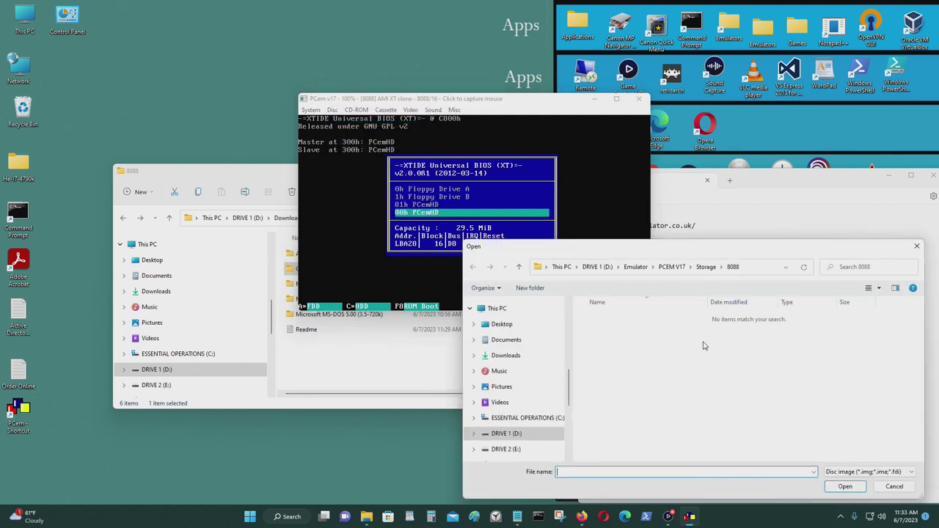
left_click(767, 270)
left_click(549, 436)
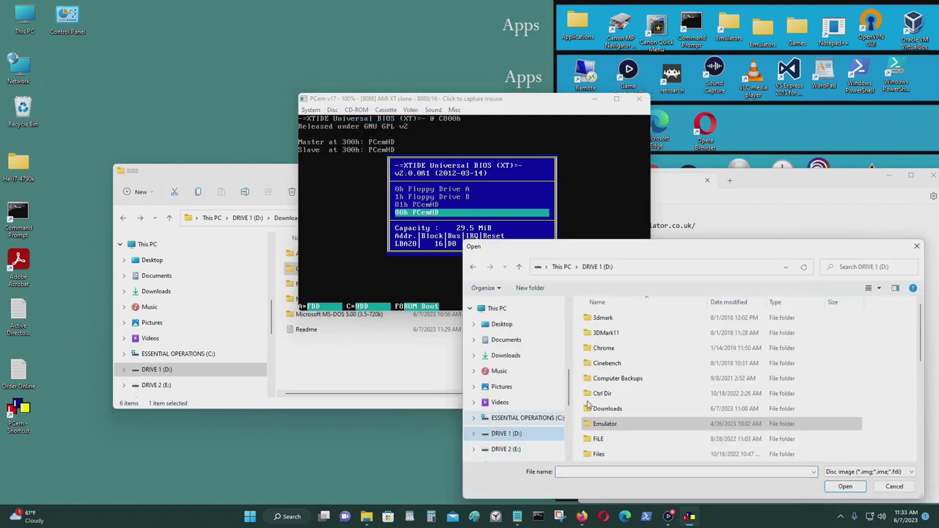
double_click(609, 387)
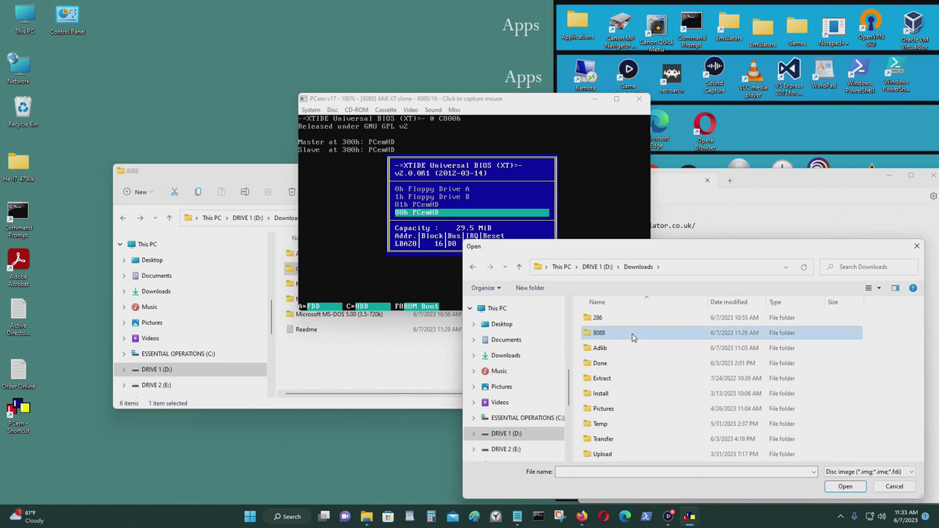
double_click(633, 336)
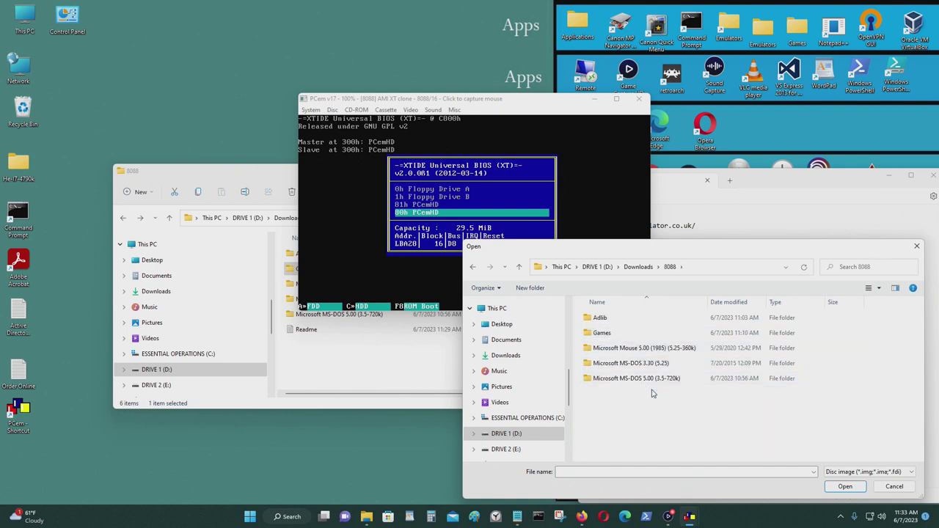
double_click(651, 364)
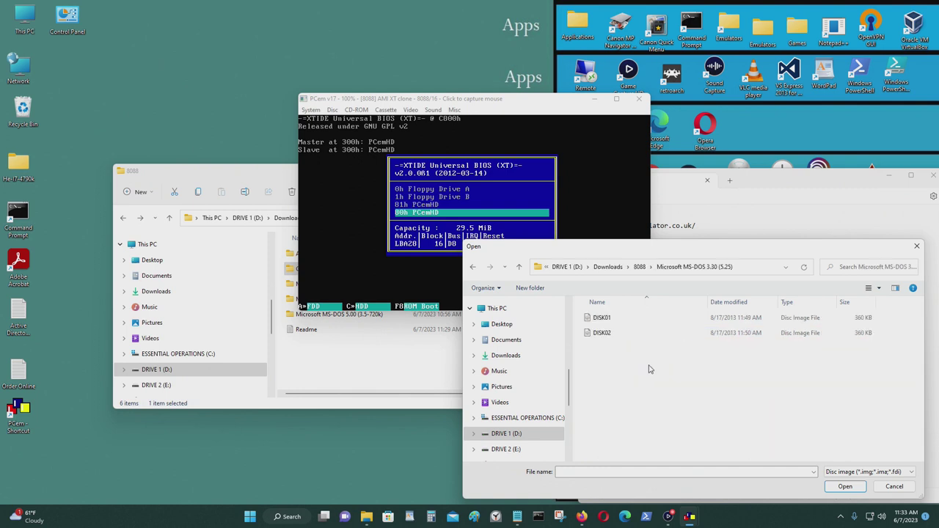
left_click(613, 321)
left_click(846, 487)
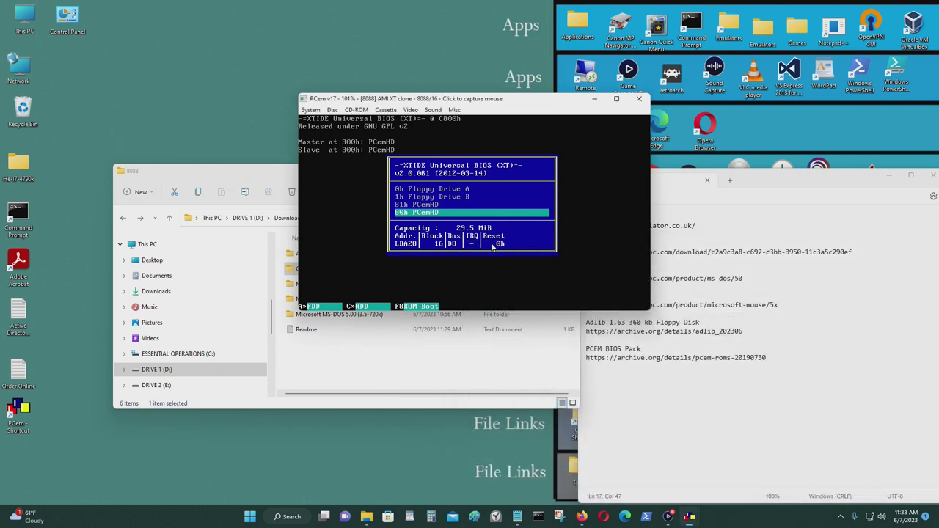
- Boot the machine from Floppy Drive A and accept the default date and time
key("Up")
key("Up")
key("Up")
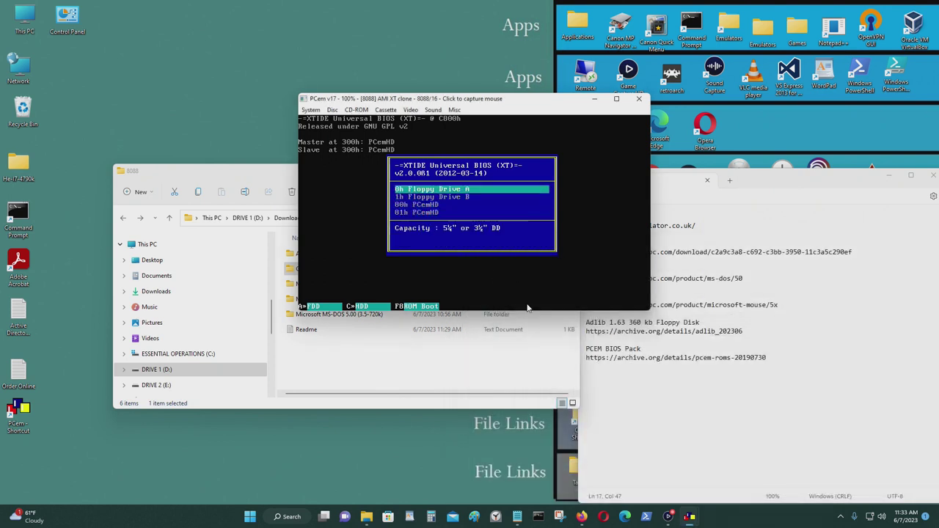
key("Return")
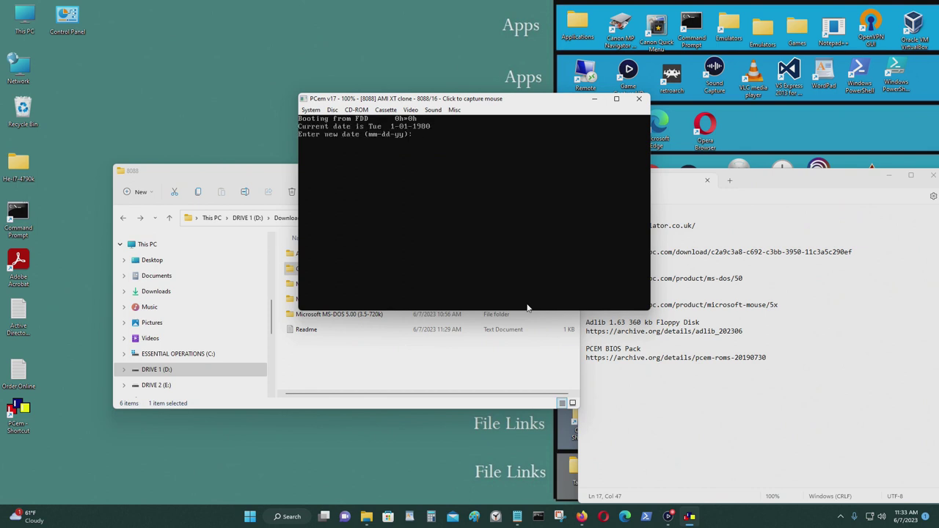
key("Return")
key("Return")
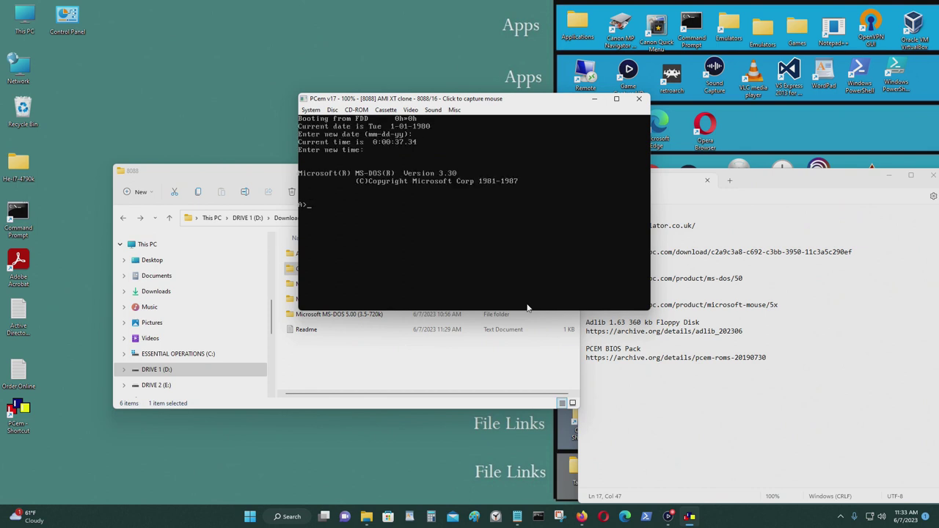
- Run fdisk and choose to create a DOS partition on fixed disk 1
type("fdisk")
key("Return")
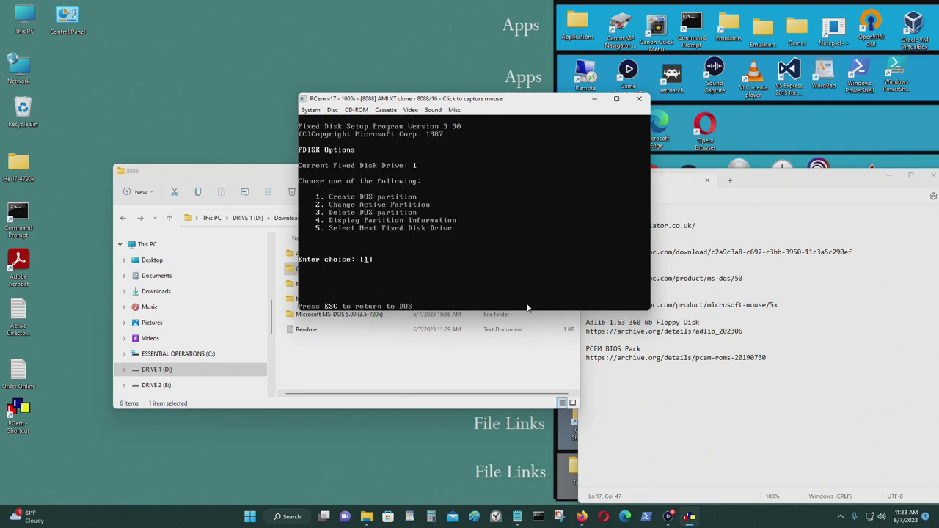
key("Return")
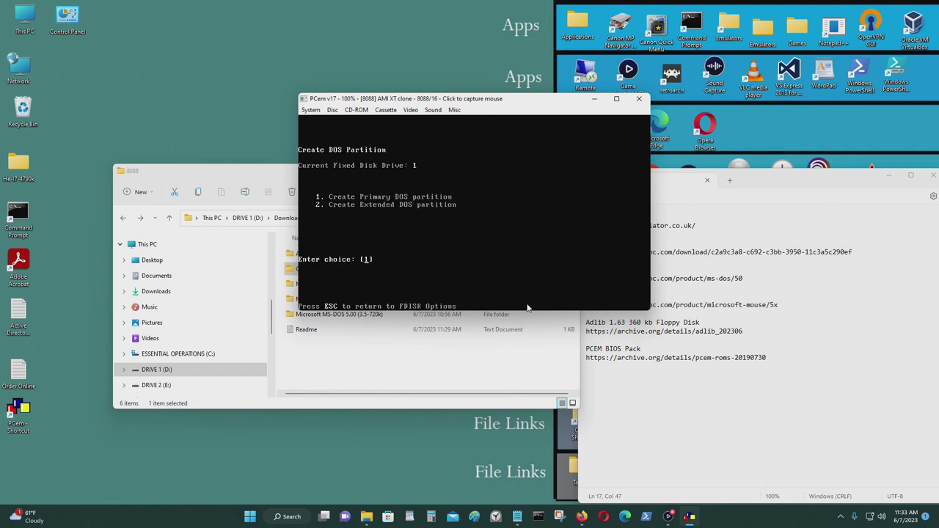
- Set the emulator's output scale to 1.5x and reposition its enlarged window on the desktop
left_click(411, 109)
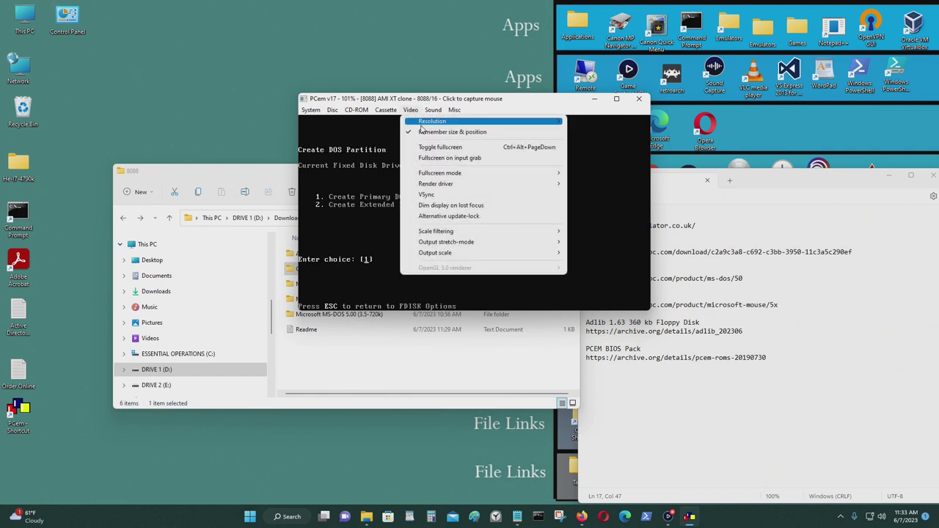
mouse_move(535, 254)
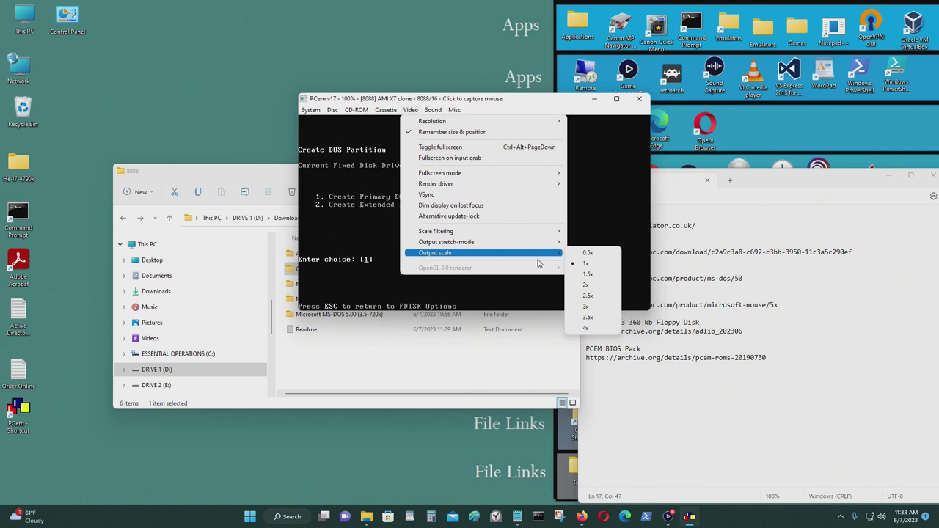
left_click(588, 273)
left_click_drag(597, 103, 546, 93)
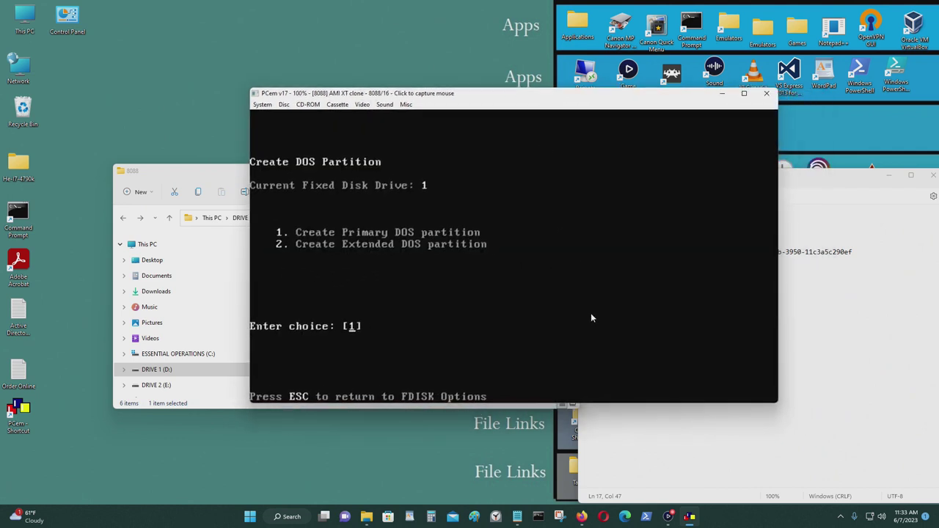
- Create a primary DOS partition of maximum size on fixed disk 1, make it active and restart the system
key("Return")
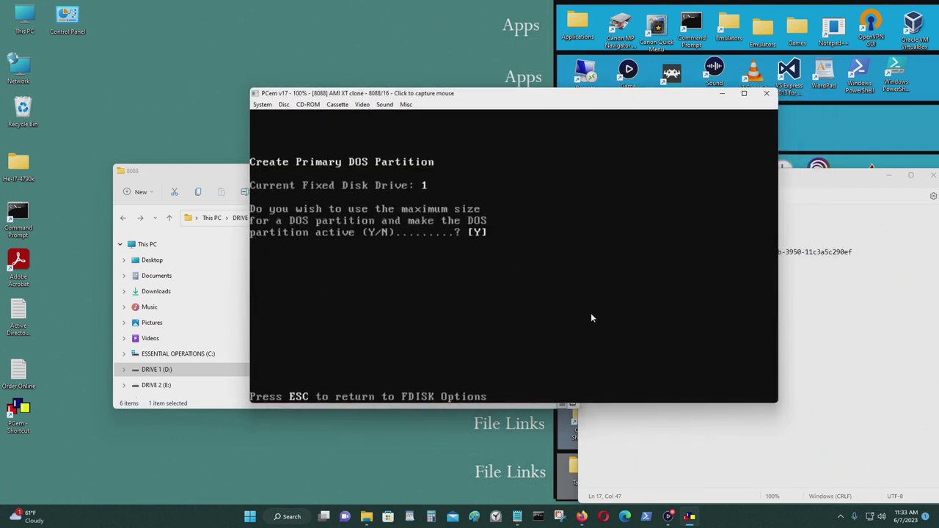
key("Return")
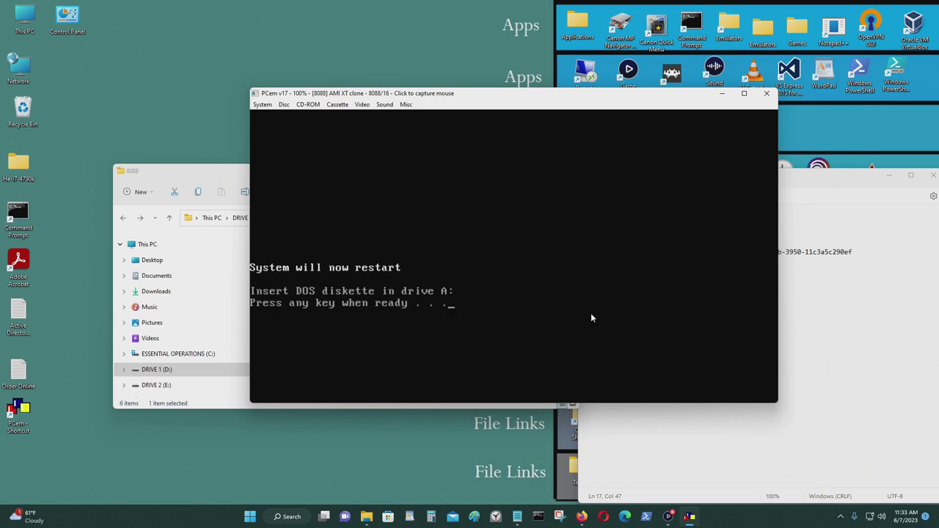
key("Return")
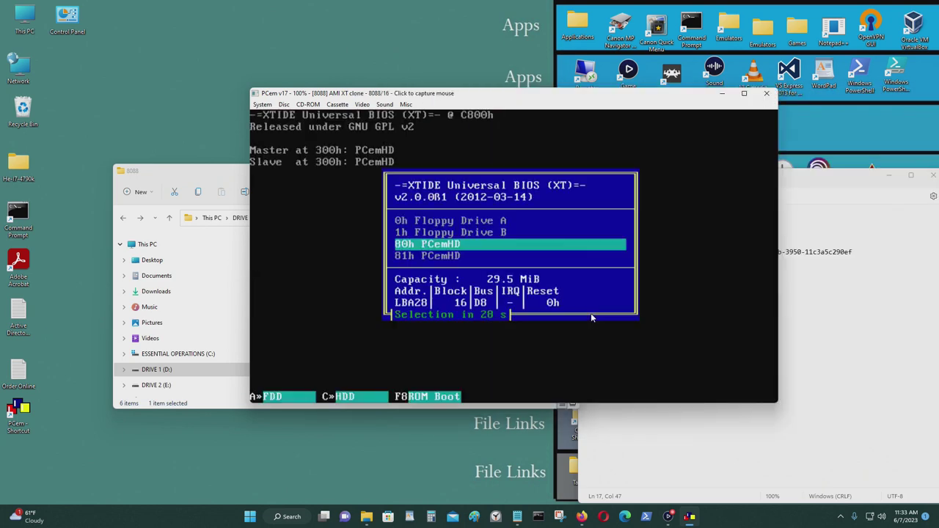
- Boot the restarted machine from Floppy Drive A and keep the default date and time
key("Up")
key("Up")
key("Return")
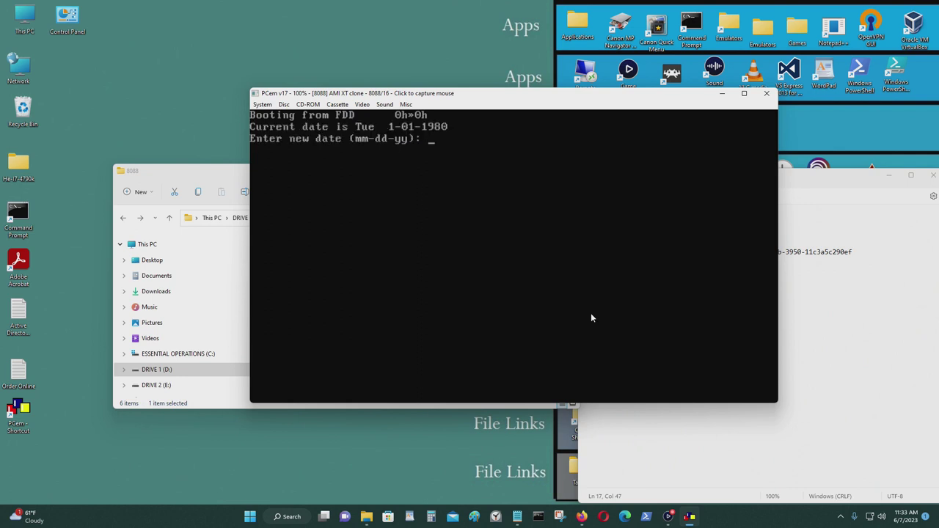
key("Return")
key("Return")
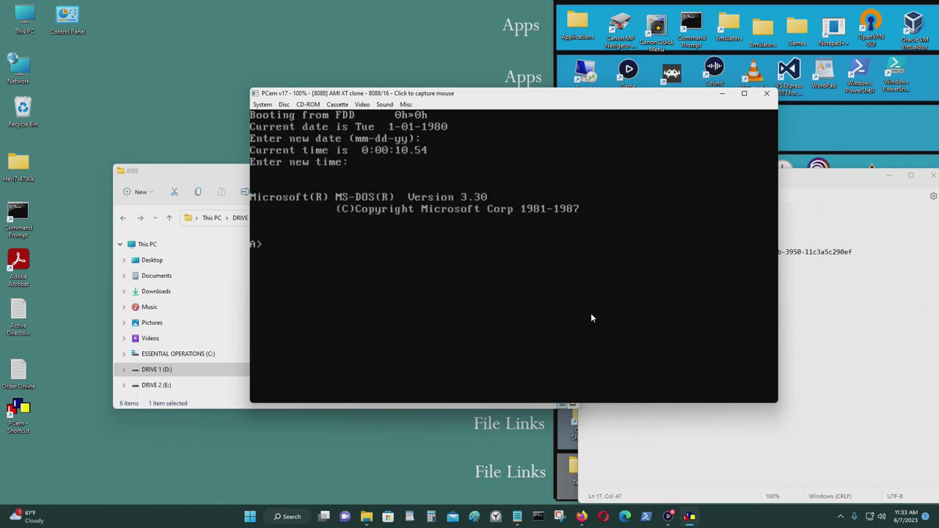
- Format drive C: from the DOS prompt, agreeing to erase all its data
type("format ")
type("y")
key("Return")
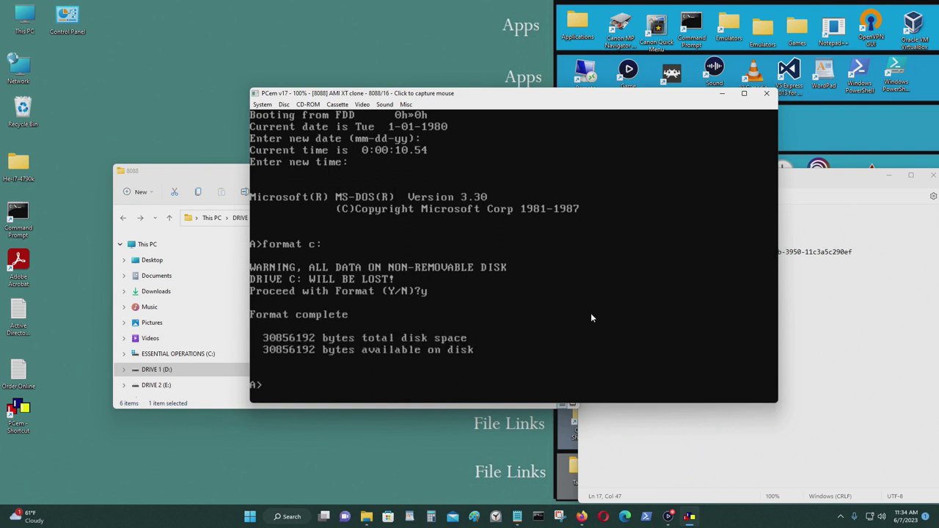
- Run fdisk, create a maximum-size primary DOS partition on fixed disk 2 and restart the system
type("fdisk")
key("Return")
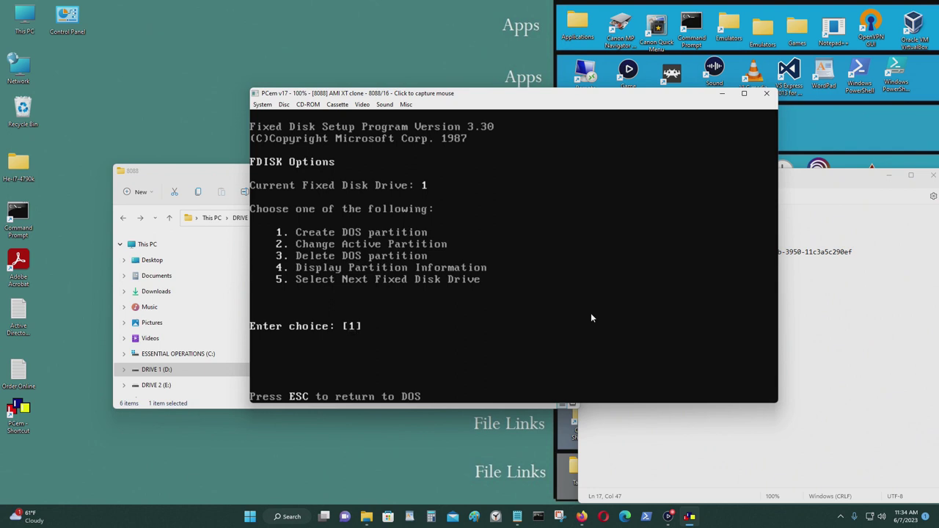
type("5")
key("Return")
key("Return")
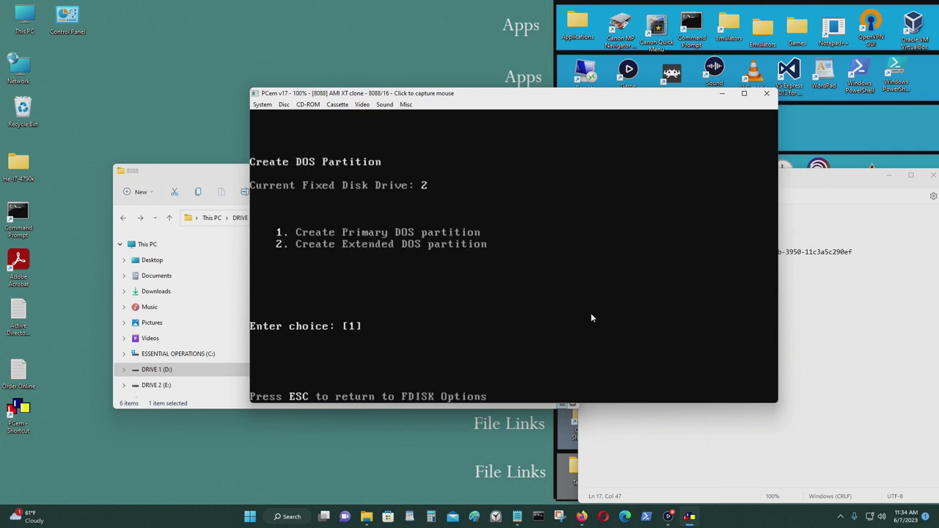
key("Return")
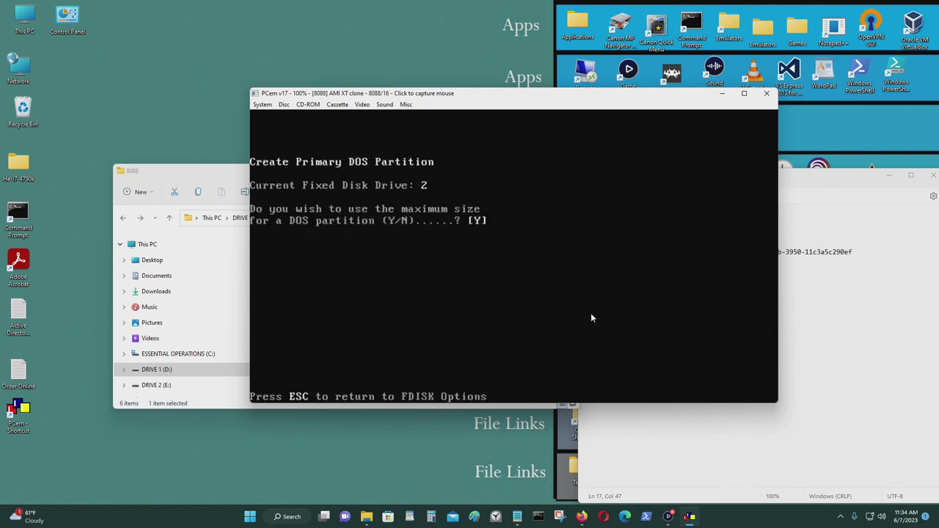
key("Return")
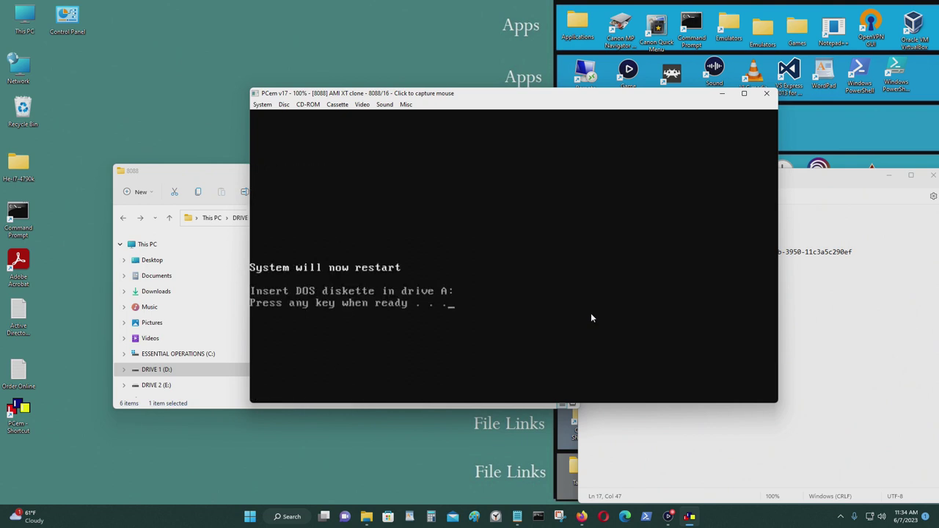
key("Return")
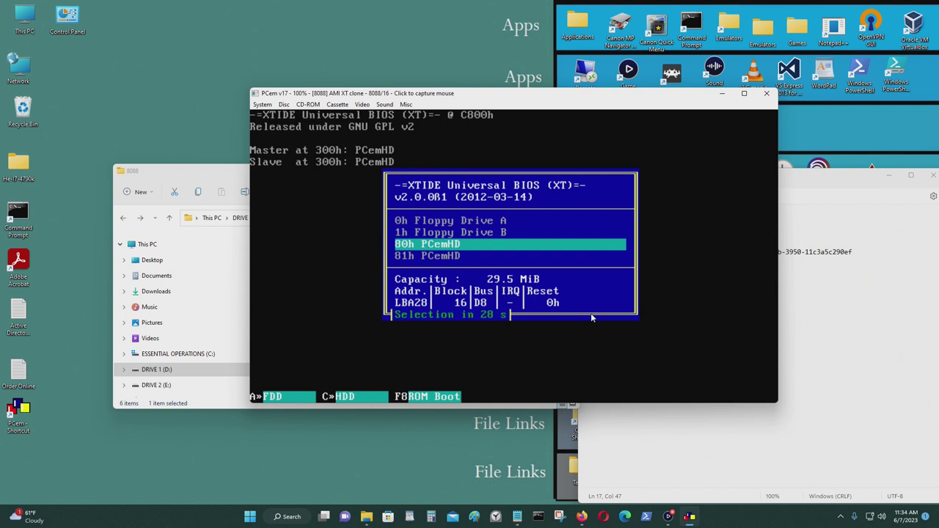
- Boot from Floppy Drive A again with the default date and time, and format drive D:
key("Down")
key("Down")
key("Return")
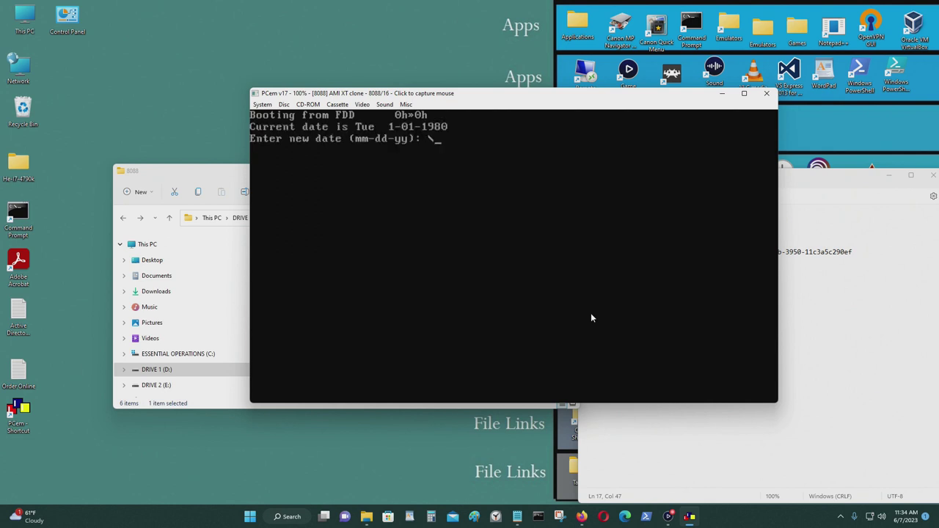
key("Return")
key("Return")
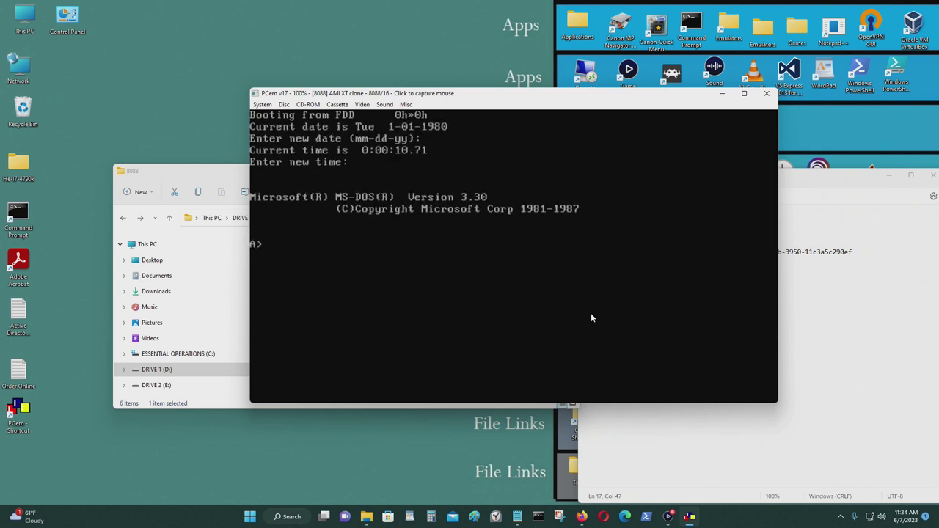
type("format d:")
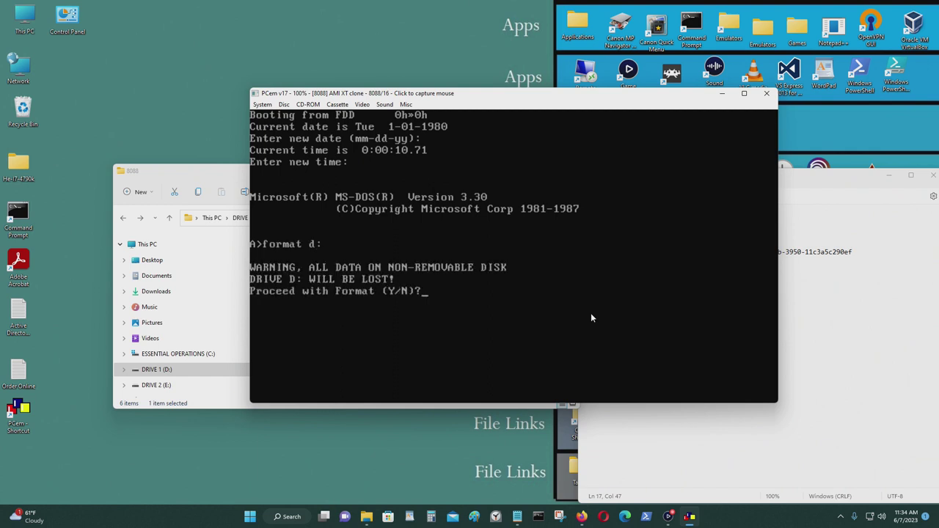
type("y")
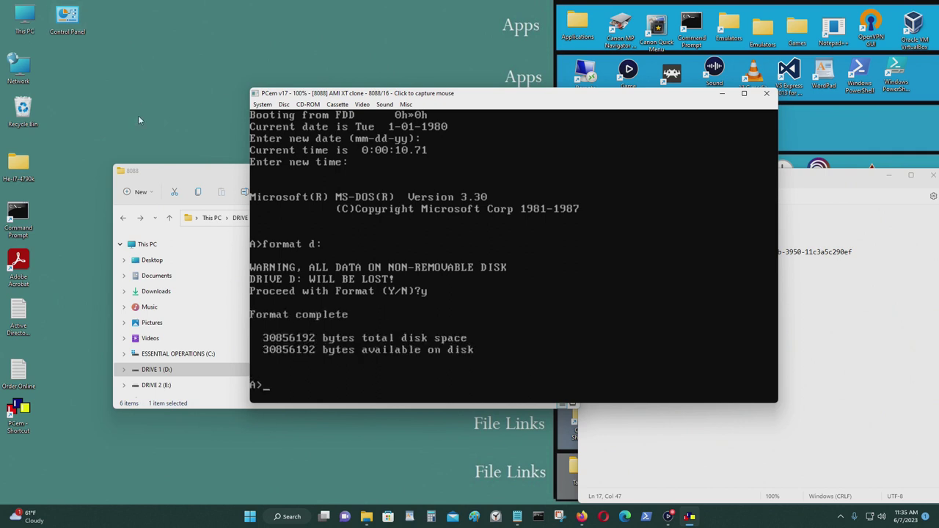
left_click(290, 105)
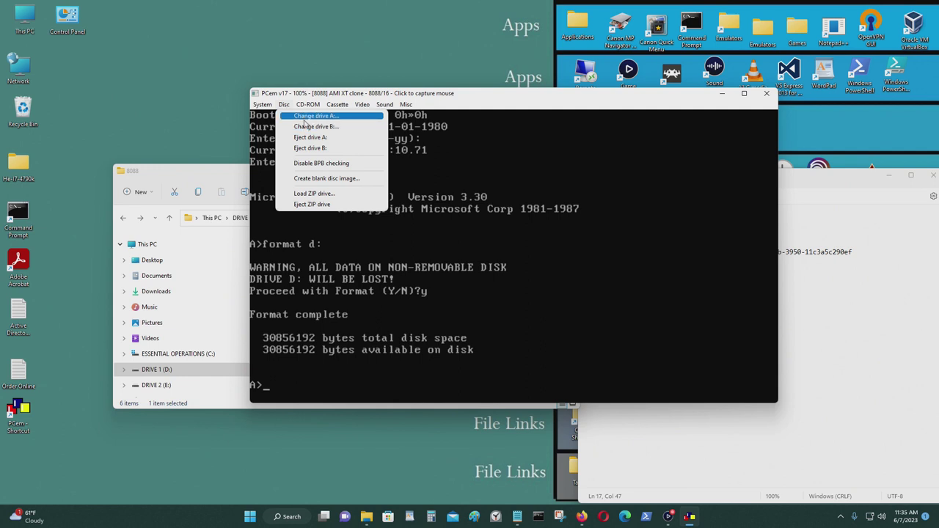
left_click(304, 118)
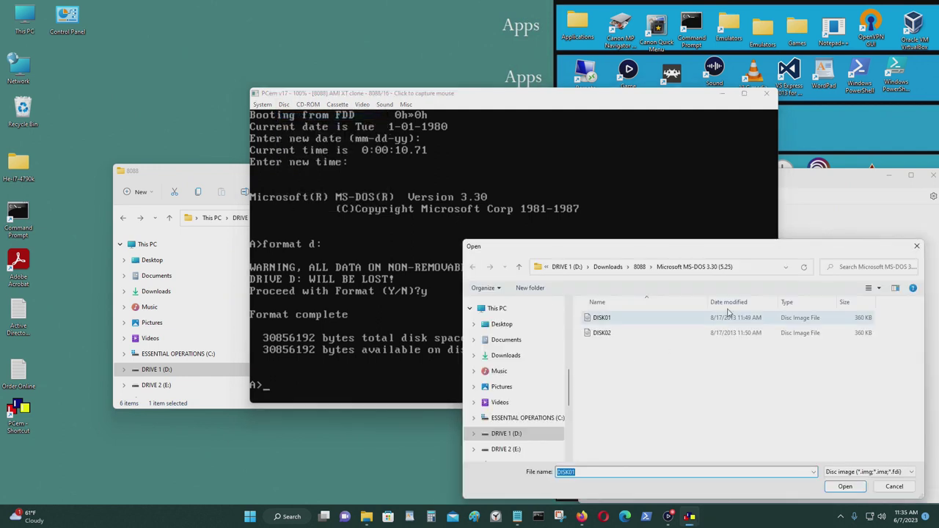
left_click(749, 267)
key("End")
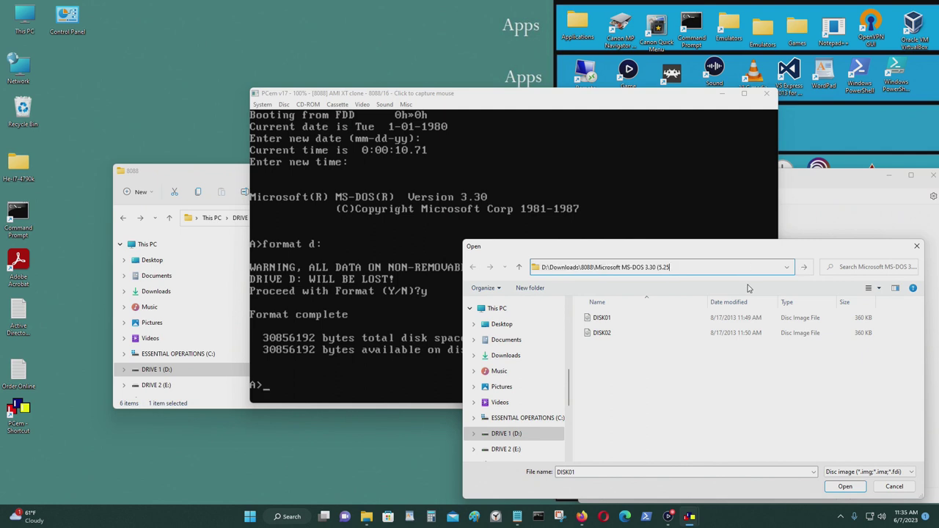
key("BackSpace")
key("BackSpace")
key("BackSpace")
key("BackSpace")
key("BackSpace")
key("BackSpace")
key("BackSpace")
key("BackSpace")
key("BackSpace")
key("BackSpace")
key("BackSpace")
key("BackSpace")
key("BackSpace")
key("BackSpace")
key("BackSpace")
key("BackSpace")
key("BackSpace")
key("BackSpace")
key("BackSpace")
key("BackSpace")
key("Return")
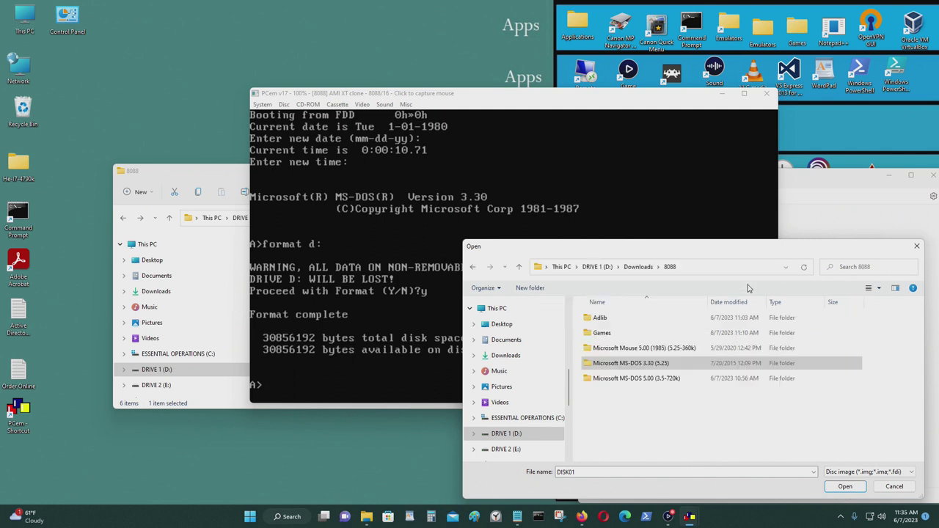
left_click(670, 350)
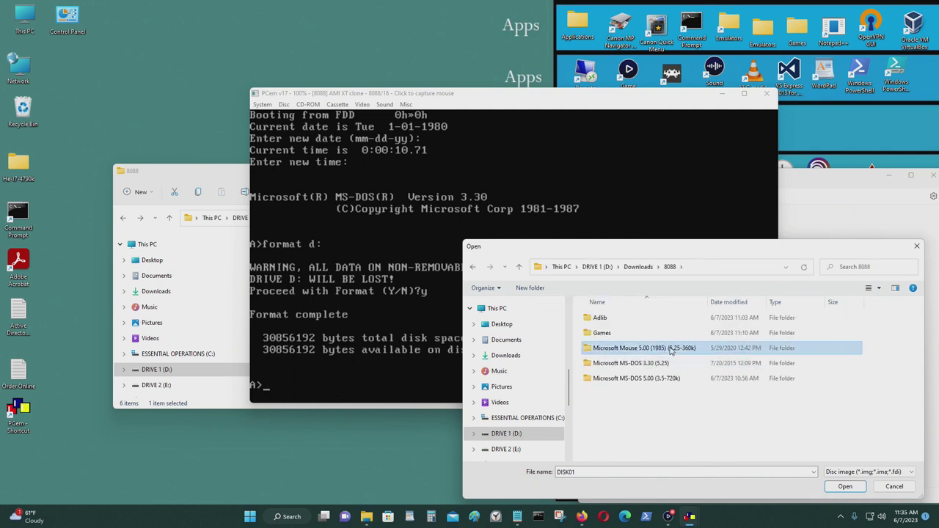
double_click(670, 350)
left_click(625, 333)
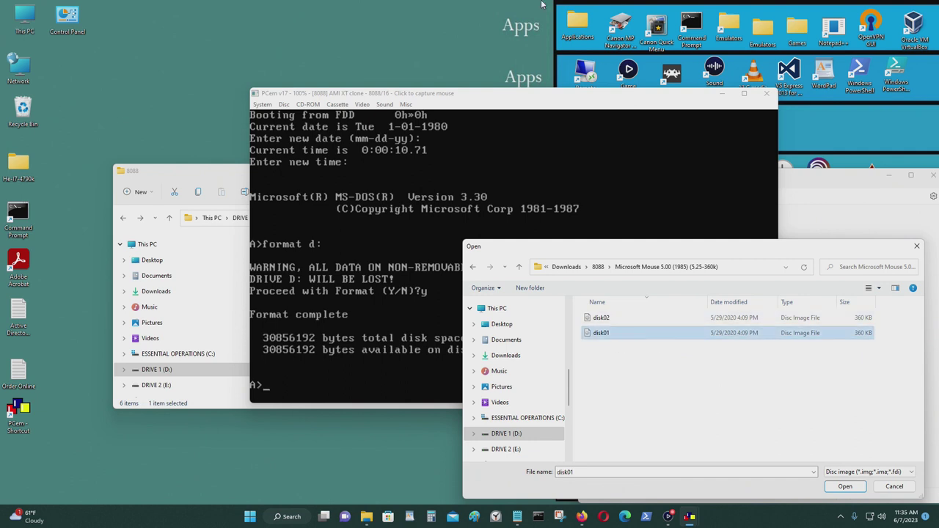
left_click(656, 302)
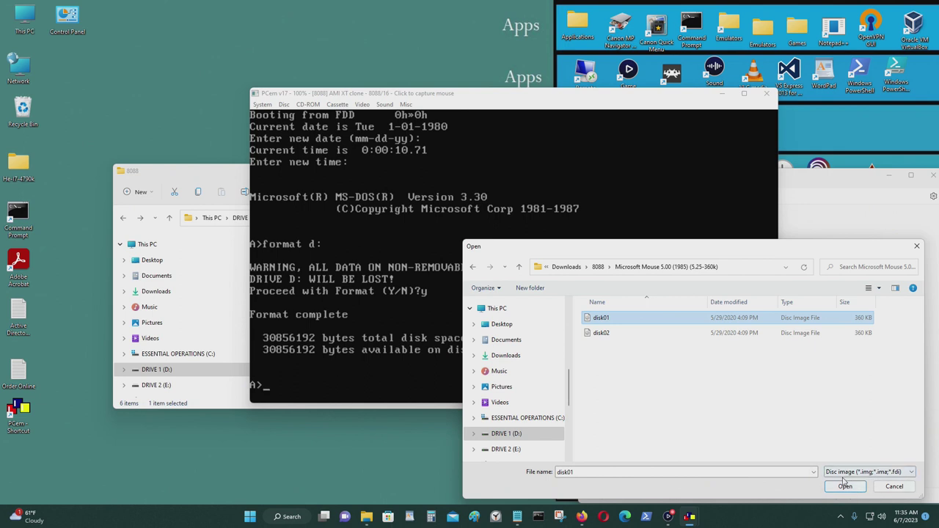
left_click(733, 270)
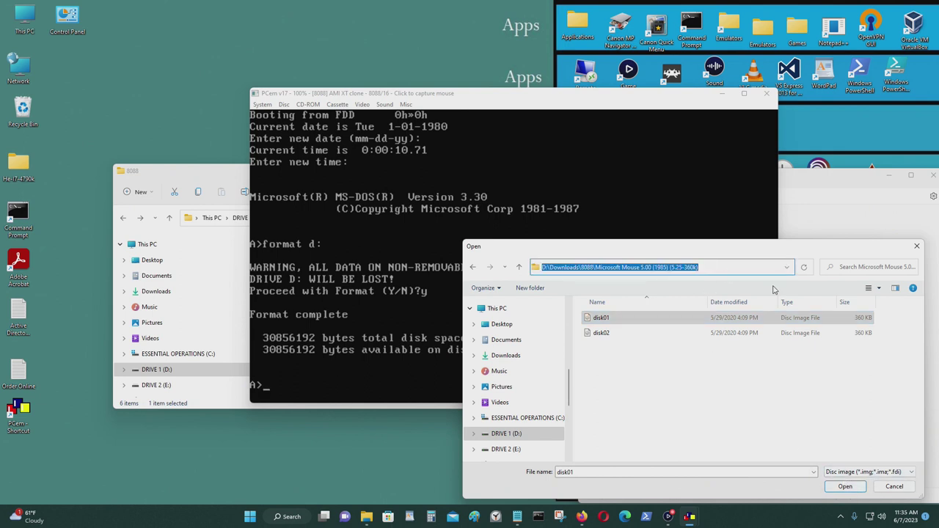
key("End")
key("BackSpace")
key("BackSpace")
key("BackSpace")
key("BackSpace")
key("BackSpace")
key("BackSpace")
key("BackSpace")
key("BackSpace")
key("BackSpace")
key("BackSpace")
key("BackSpace")
key("BackSpace")
key("BackSpace")
key("BackSpace")
key("BackSpace")
key("BackSpace")
key("BackSpace")
key("BackSpace")
key("BackSpace")
key("BackSpace")
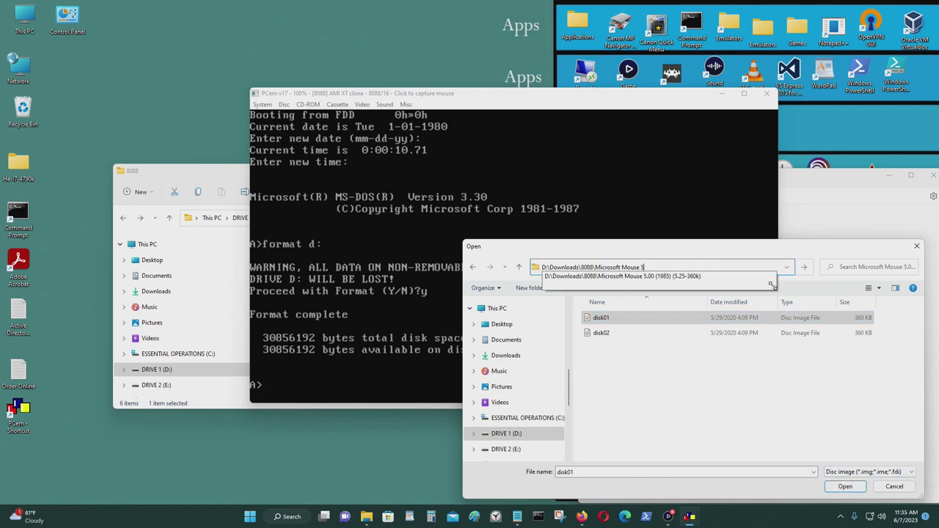
key("BackSpace")
key("BackSpace")
key("BackSpace")
key("BackSpace")
key("BackSpace")
key("BackSpace")
key("BackSpace")
key("BackSpace")
key("BackSpace")
key("BackSpace")
key("BackSpace")
key("BackSpace")
key("BackSpace")
key("BackSpace")
key("BackSpace")
key("BackSpace")
key("BackSpace")
key("Return")
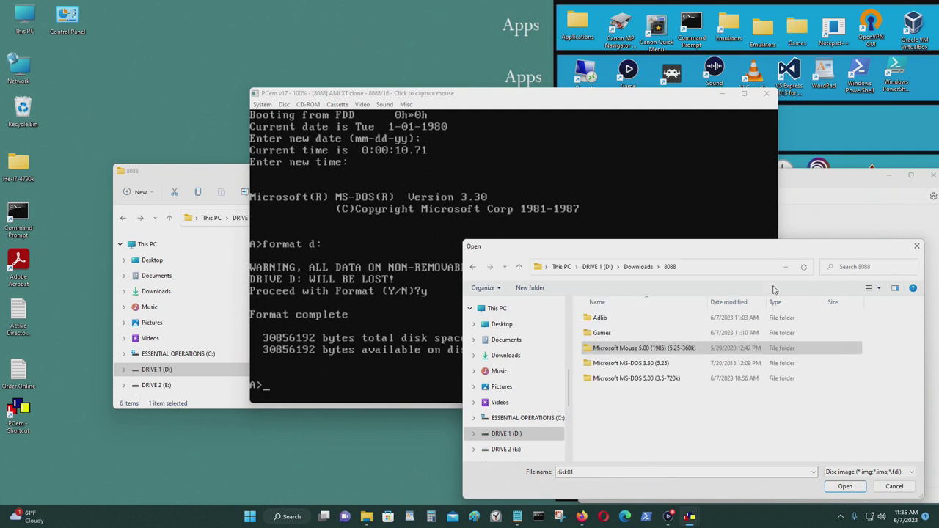
double_click(685, 378)
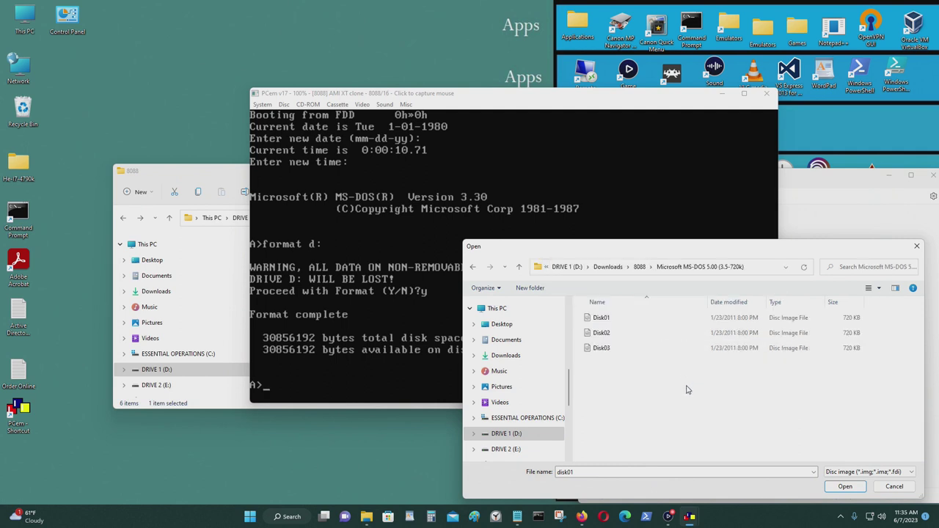
left_click(895, 486)
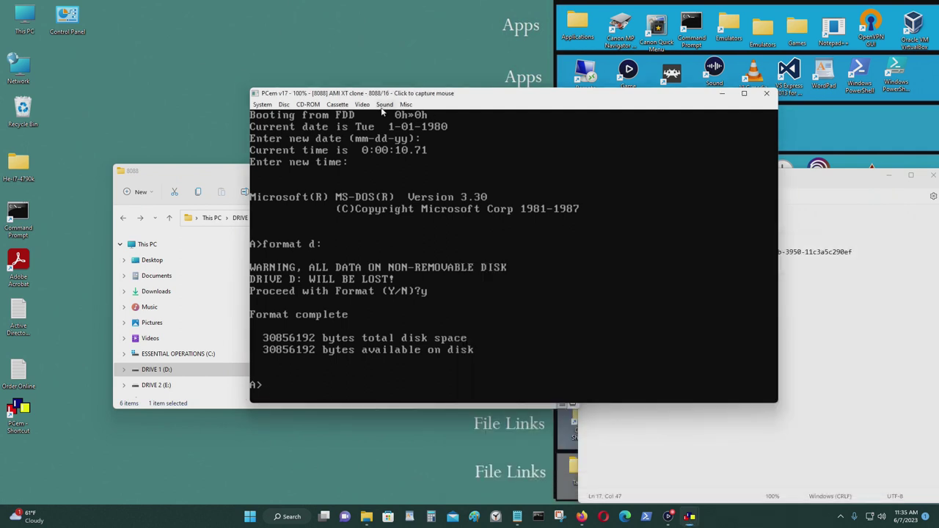
- Load the Disk01 image from D:\Downloads\8088\Microsoft MS-DOS 5.00 (3.5-720k) into floppy drive B
left_click(284, 104)
left_click(316, 127)
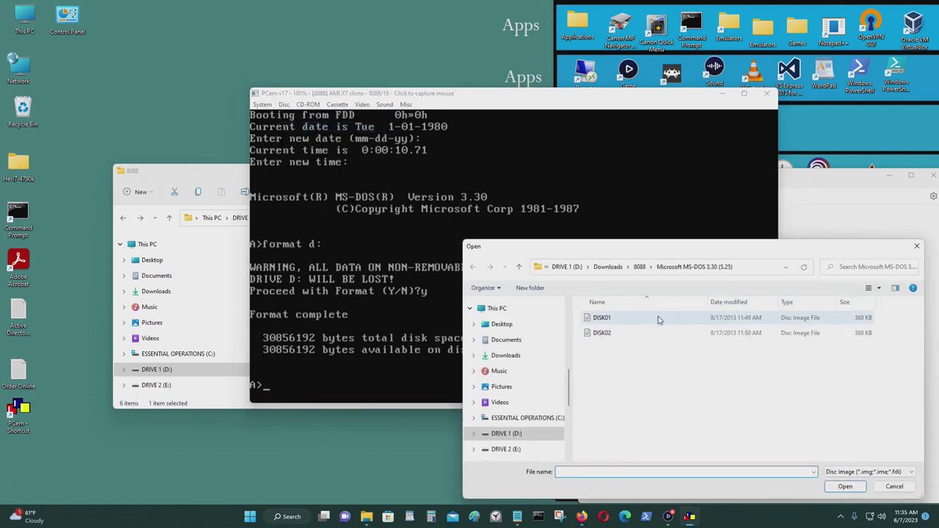
left_click(750, 269)
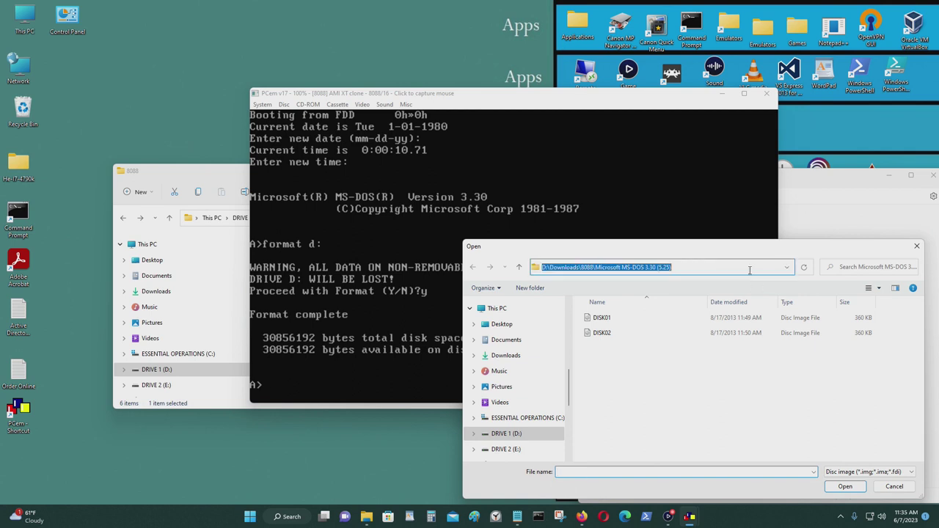
key("End")
key("BackSpace")
key("BackSpace")
key("BackSpace")
key("BackSpace")
key("BackSpace")
key("BackSpace")
key("BackSpace")
key("BackSpace")
key("BackSpace")
key("BackSpace")
key("BackSpace")
key("BackSpace")
key("BackSpace")
key("BackSpace")
key("BackSpace")
key("BackSpace")
key("BackSpace")
key("BackSpace")
key("BackSpace")
key("BackSpace")
key("BackSpace")
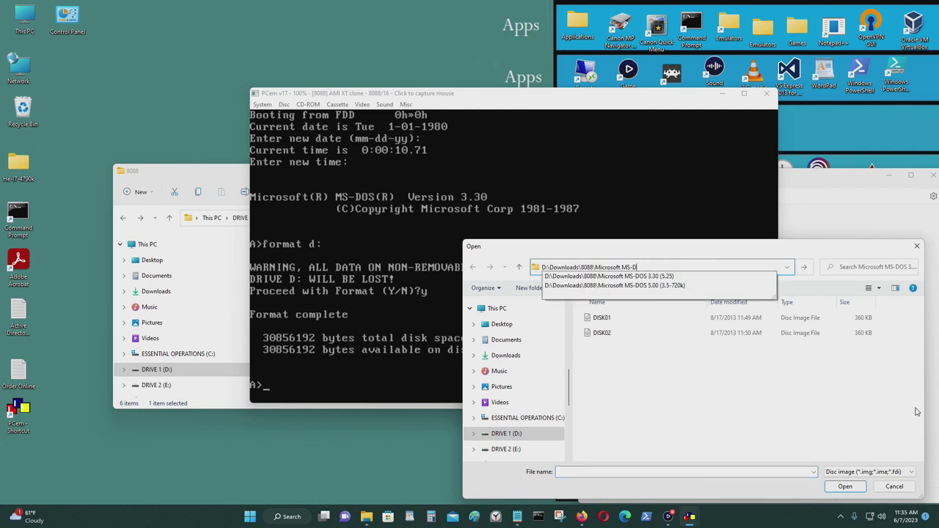
key("Return")
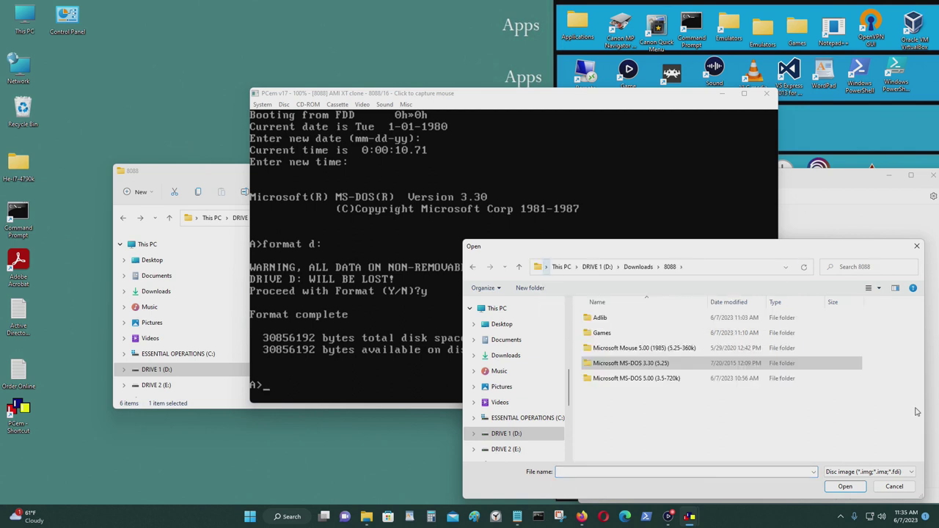
double_click(669, 377)
left_click(635, 320)
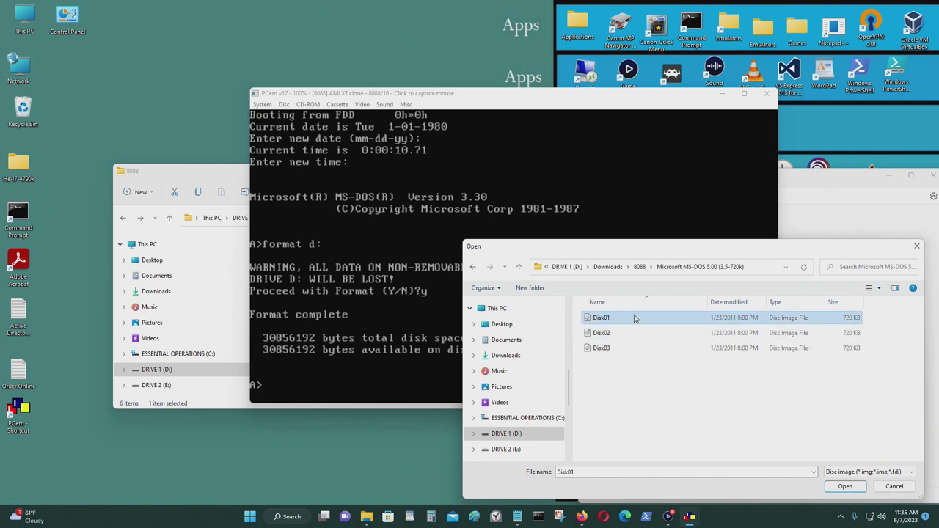
left_click(847, 486)
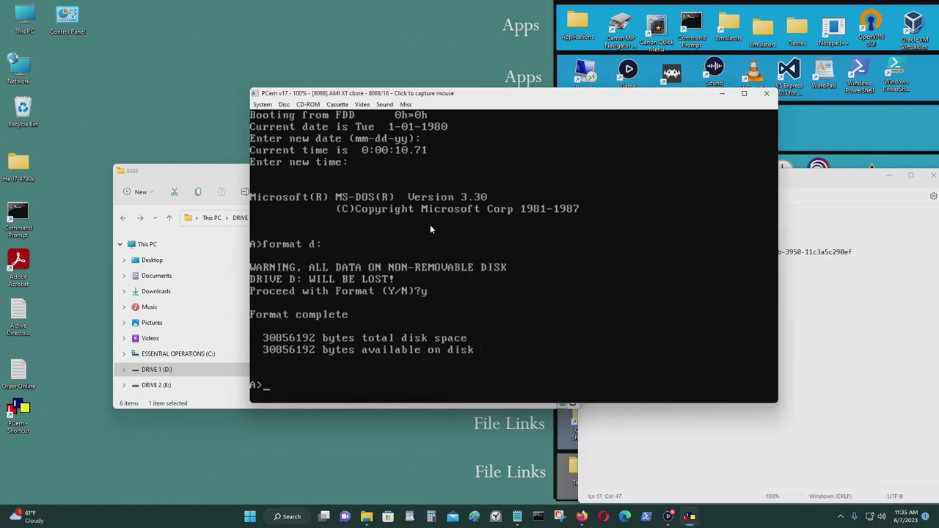
- Soft-reboot the emulated machine with the floppy image loaded in drive B
left_click(264, 104)
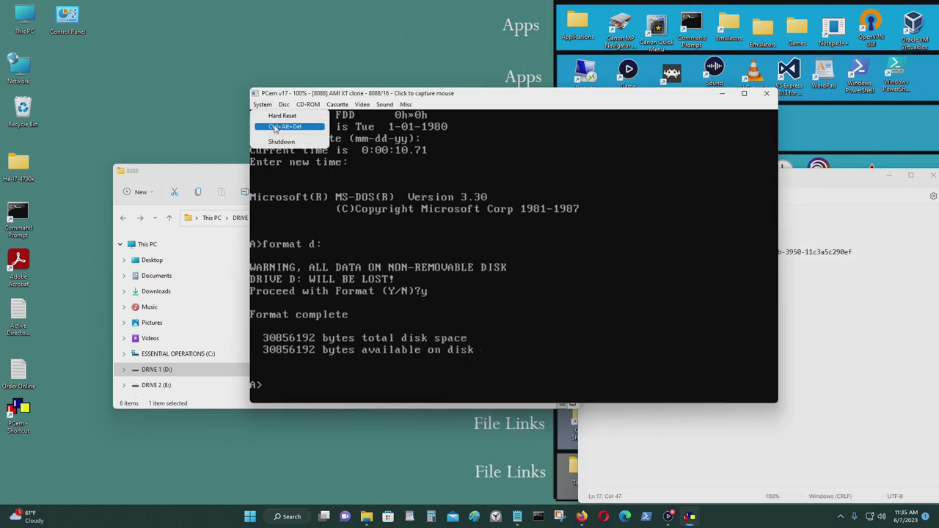
left_click(275, 126)
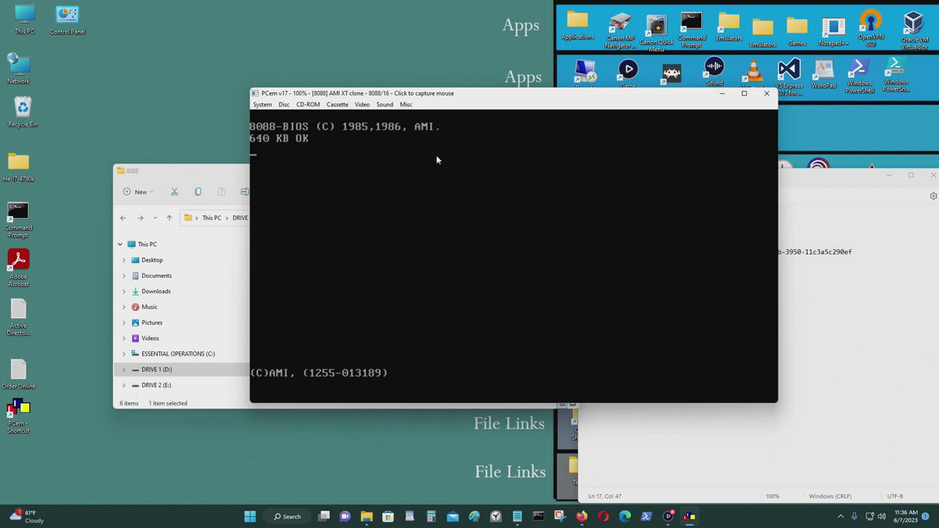
- Set the emulator's output scale to 2.5x and move the enlarged window toward the desktop's upper-left corner
left_click(367, 106)
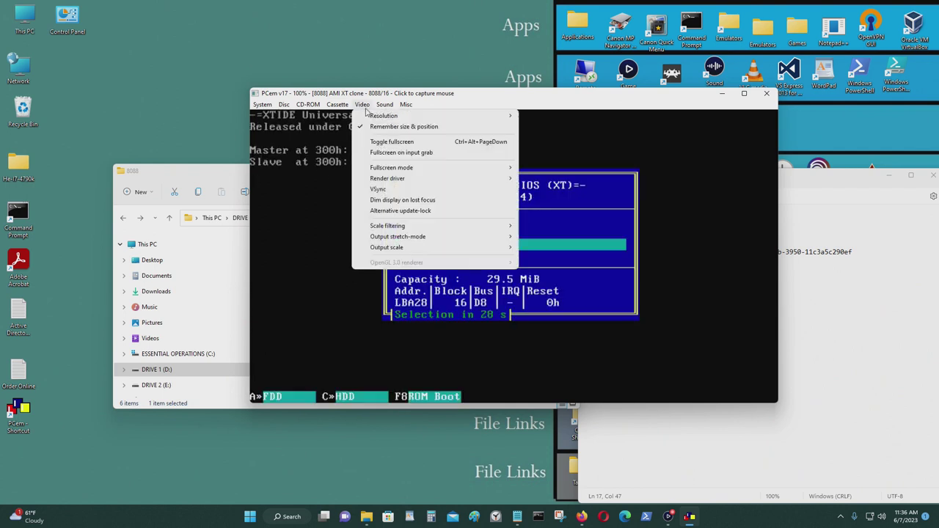
mouse_move(415, 250)
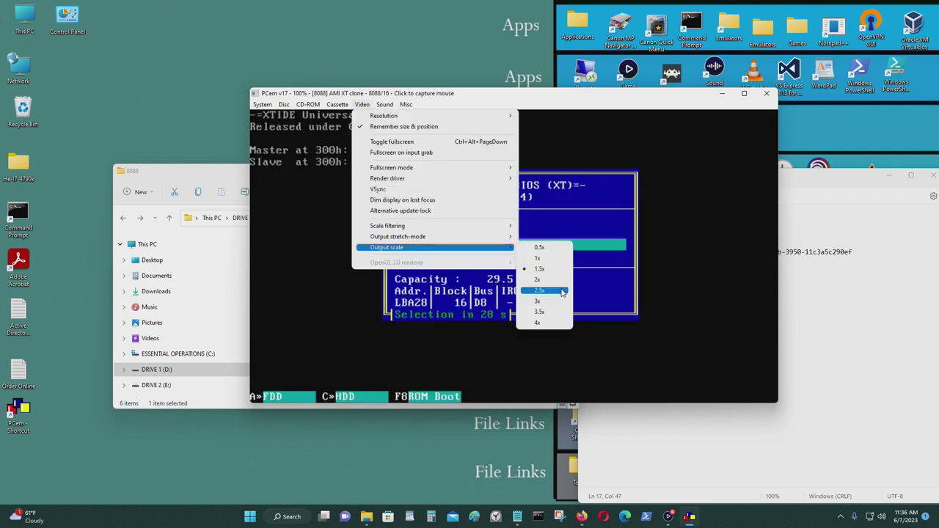
left_click(561, 291)
left_click_drag(580, 101, 341, 22)
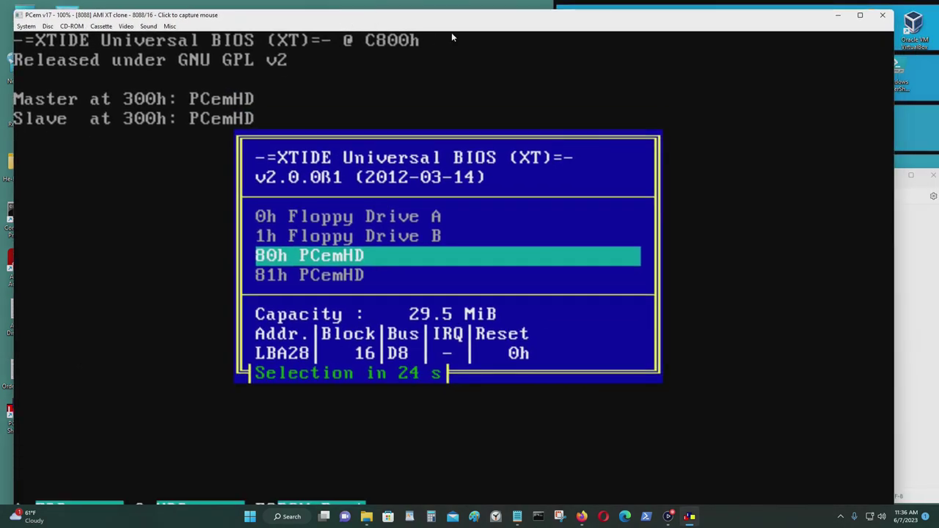
- Set the emulator's output scale to 2x
left_click(127, 26)
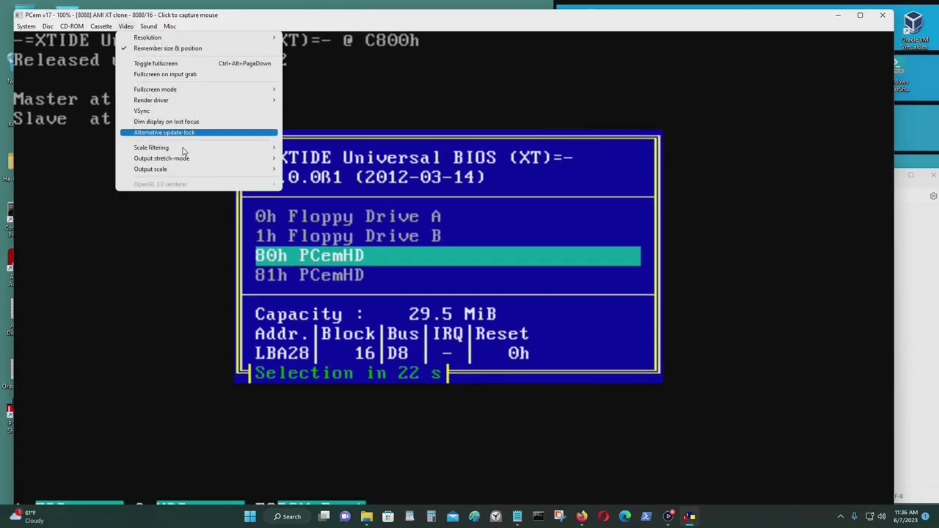
mouse_move(192, 173)
left_click(328, 202)
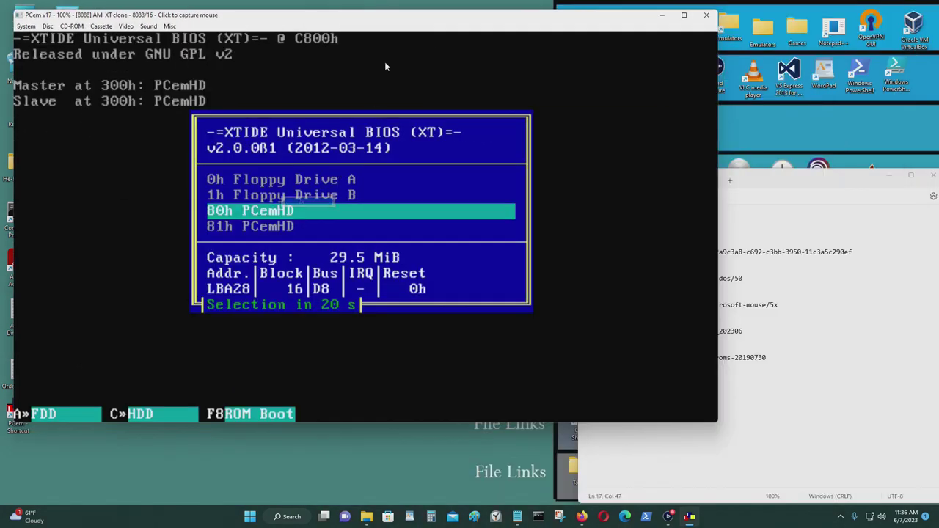
- Boot from Floppy Drive B and start installing MS-DOS 5.0 to C:\DOS on the hard disk, accepting Setup's default settings and options
key("Up")
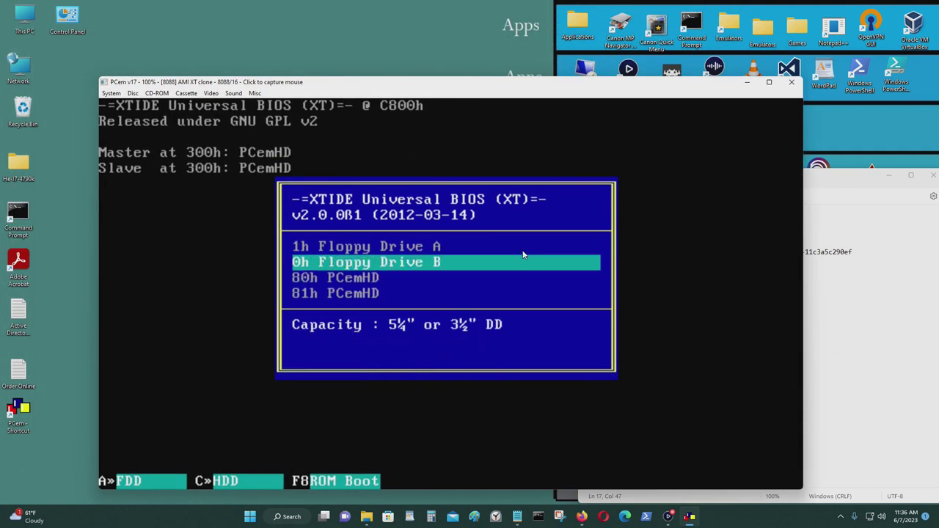
key("Return")
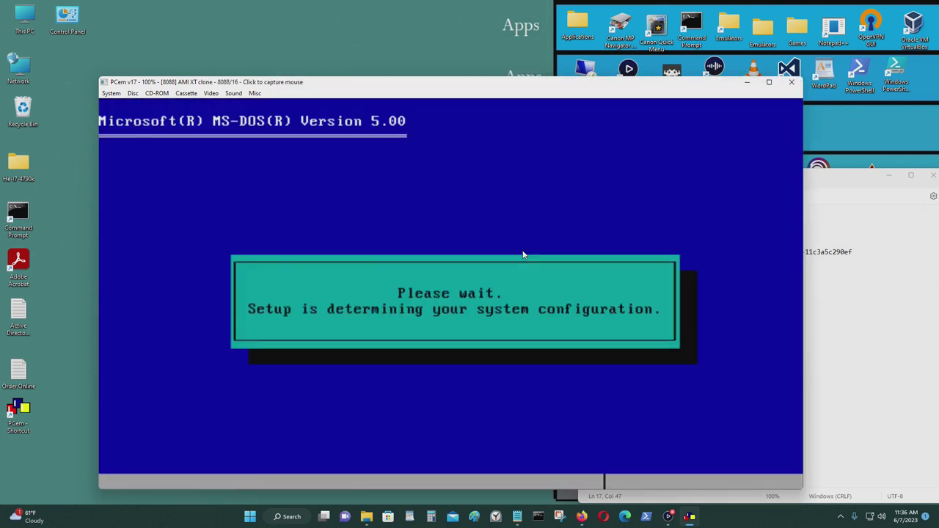
key("Return")
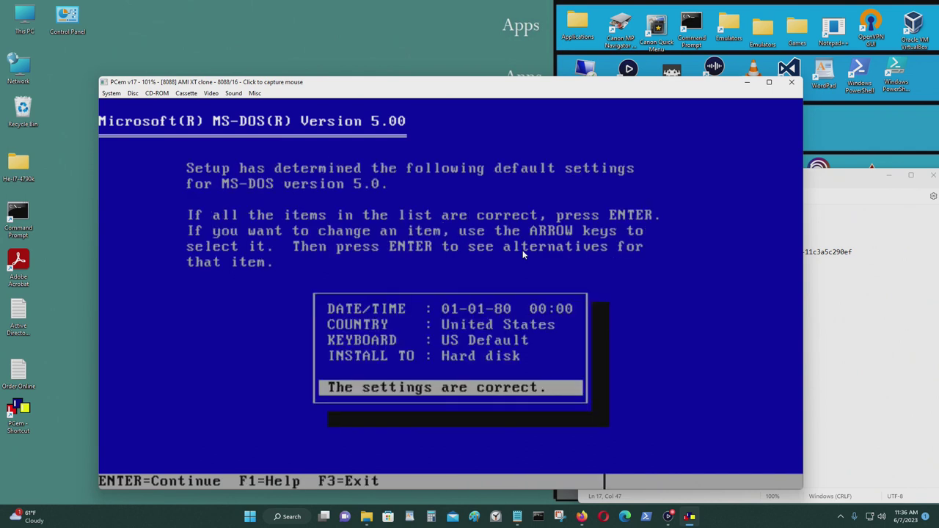
key("Return")
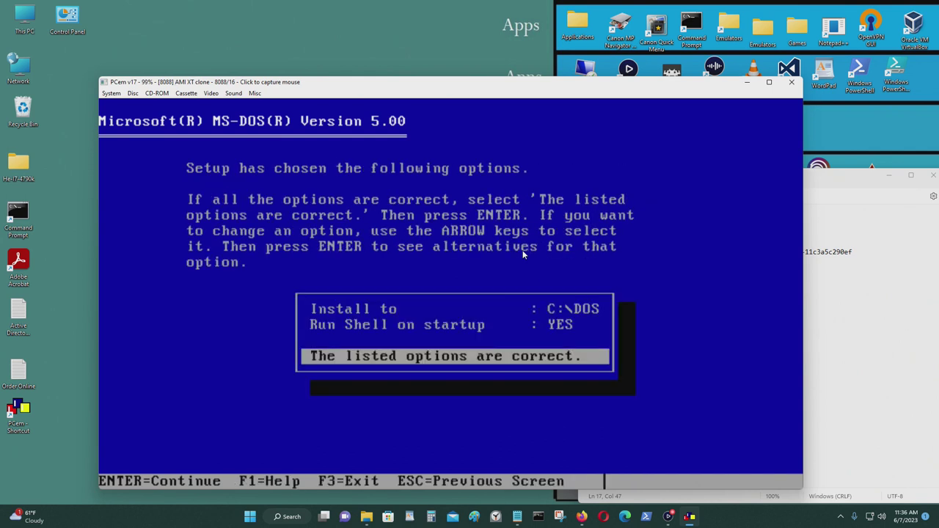
key("Return")
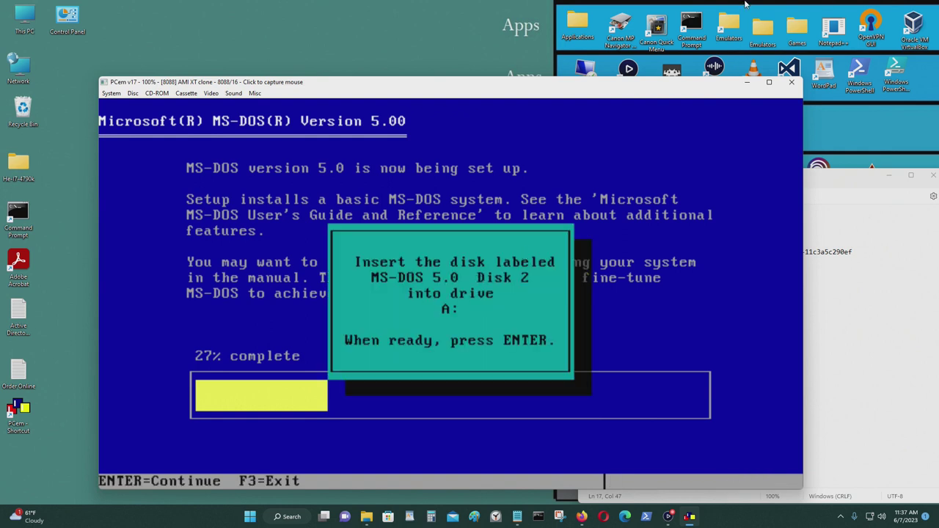
- Load the Disk02 image into floppy drive B and continue MS-DOS Setup
left_click(132, 94)
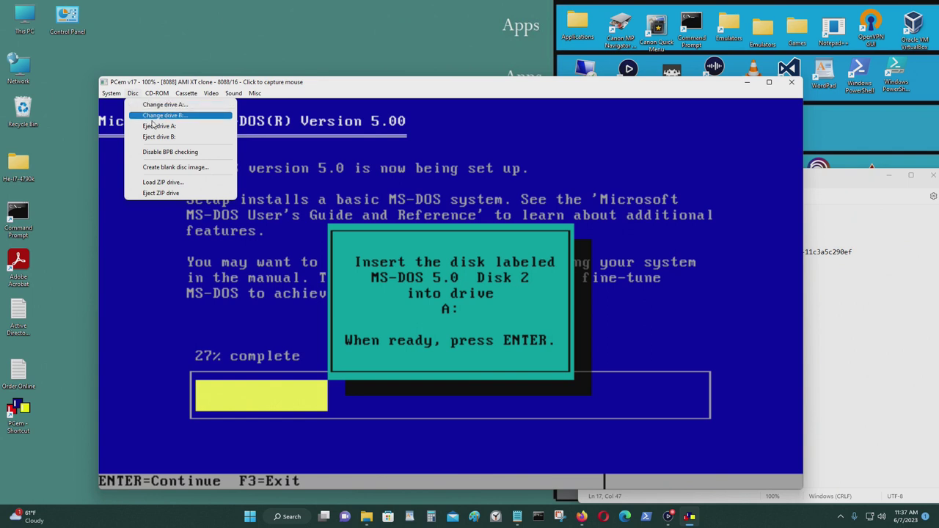
left_click(145, 110)
left_click(602, 333)
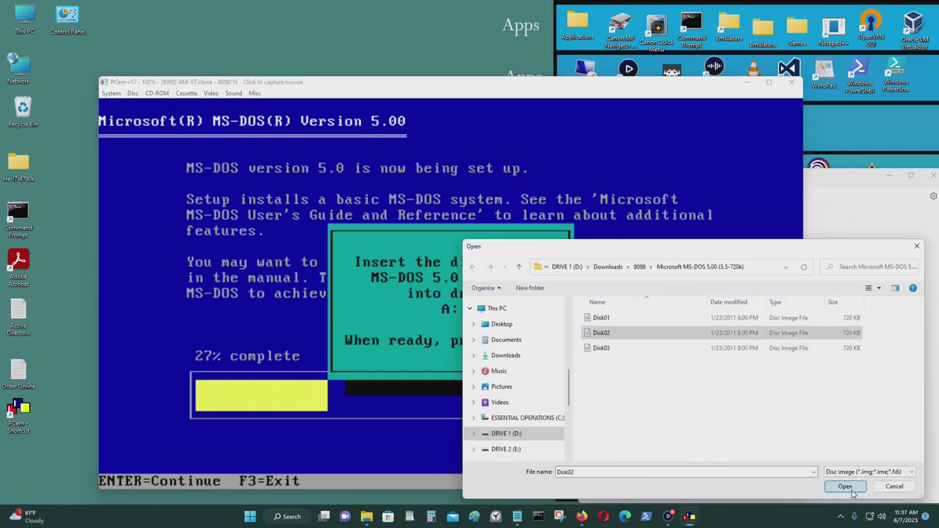
left_click(845, 487)
key("Return")
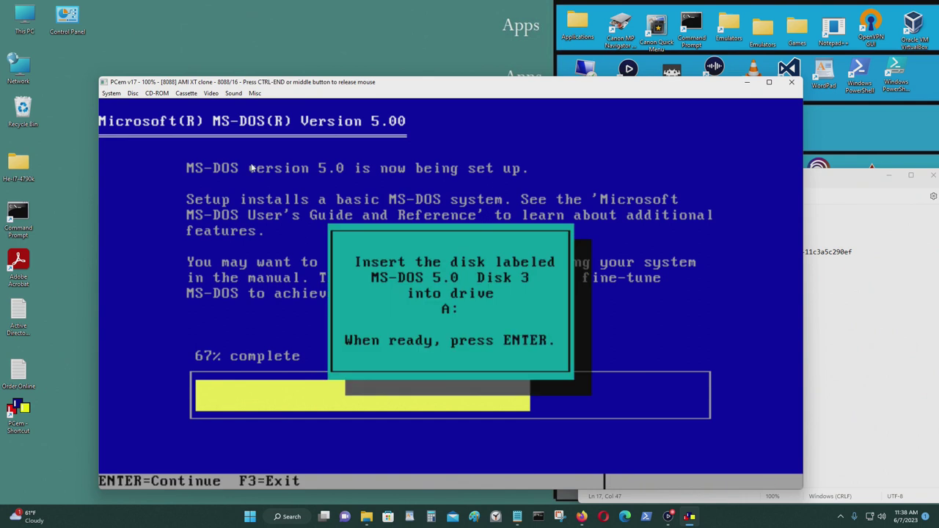
- Release the captured mouse, load the Disk03 image into floppy drive B and continue MS-DOS Setup
key("ctrl+End")
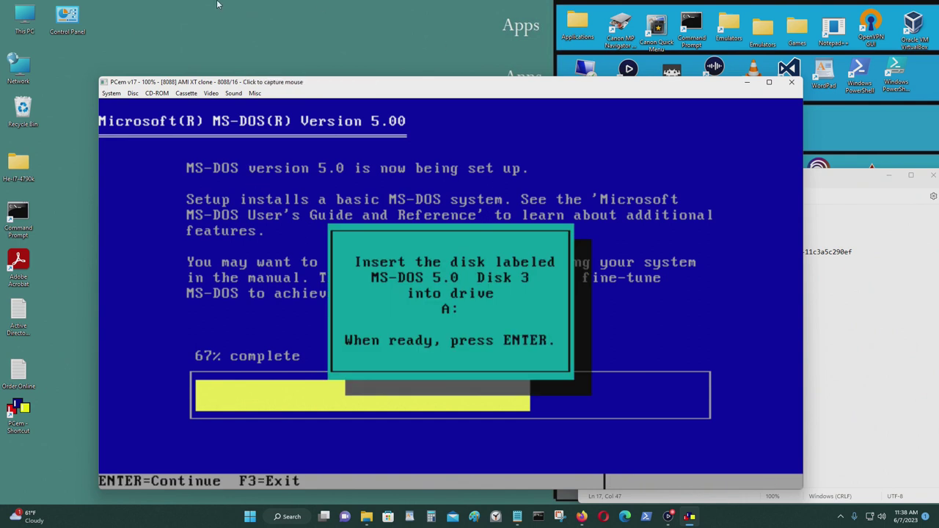
left_click(133, 93)
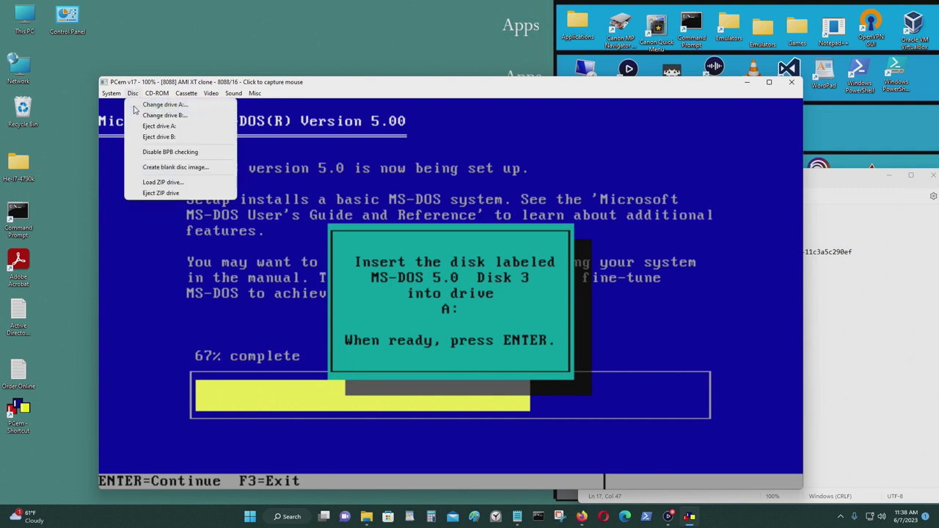
left_click(139, 115)
left_click(674, 347)
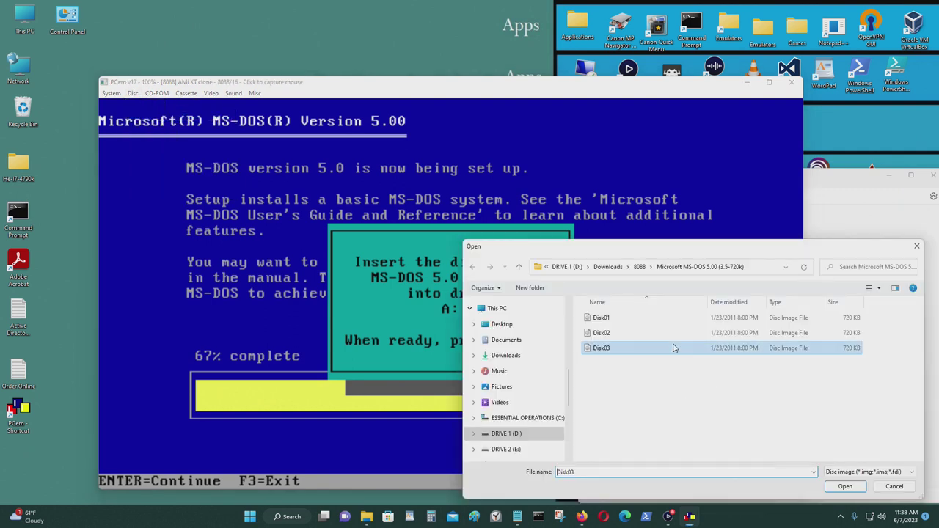
left_click(844, 487)
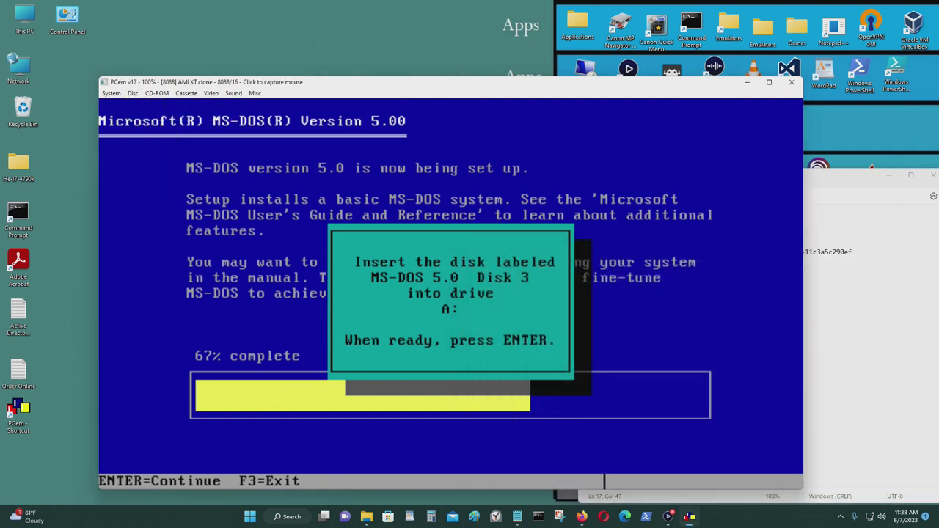
key("Return")
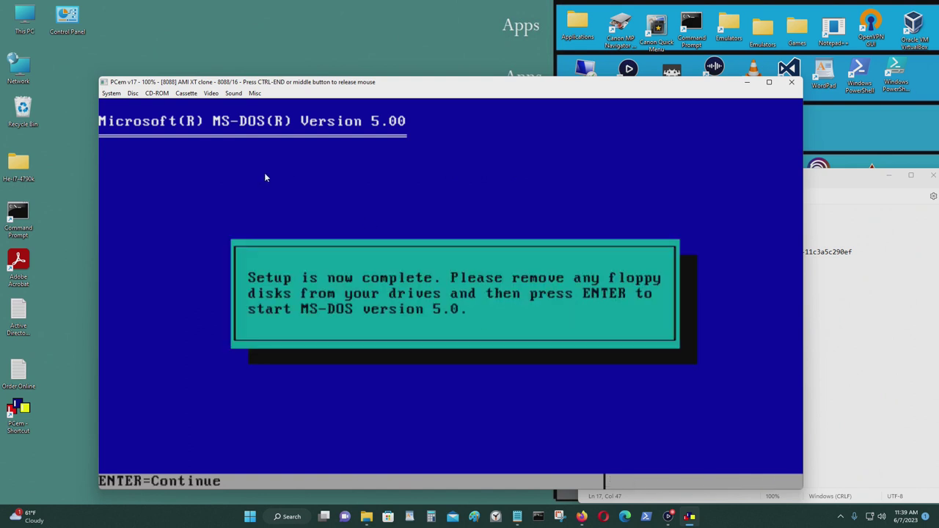
- Eject the floppy from drive B, finish MS-DOS Setup and boot from the 80h PCemHD hard disk
left_click(132, 94)
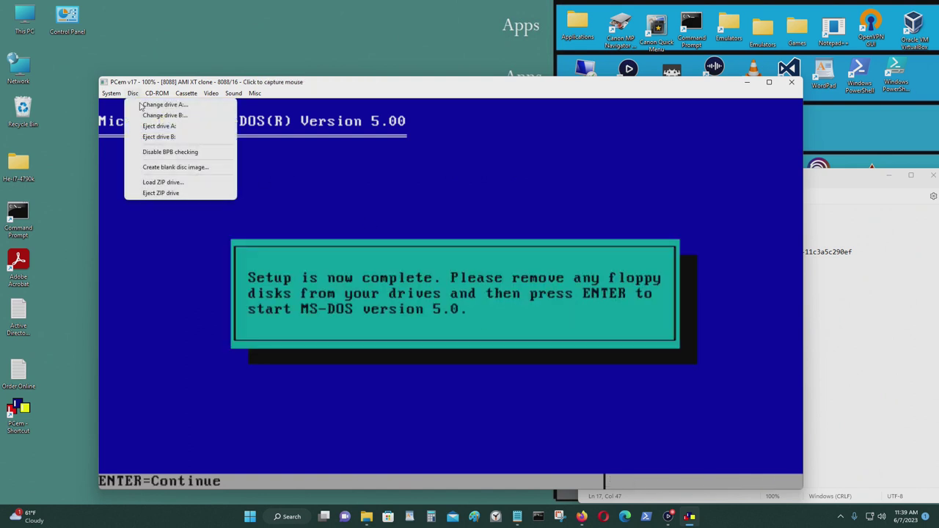
left_click(169, 136)
left_click(609, 268)
key("Return")
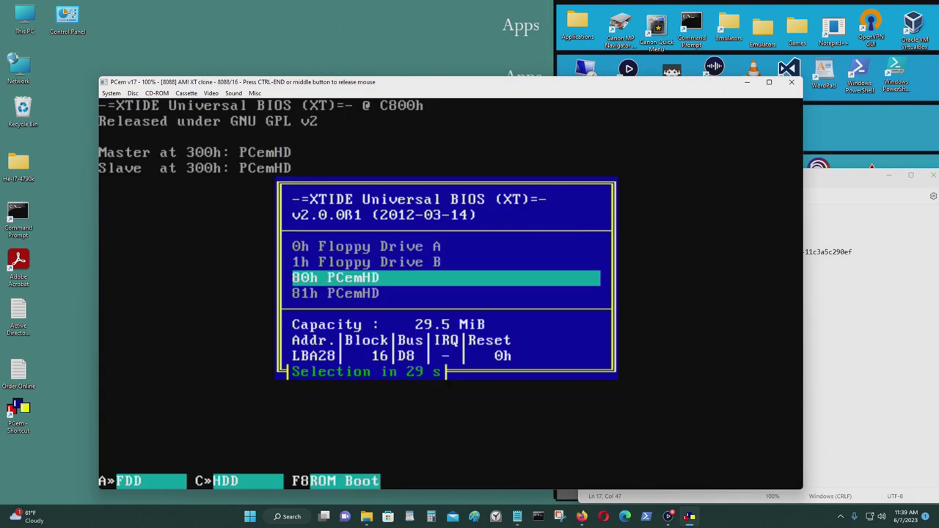
key("Up")
key("Down")
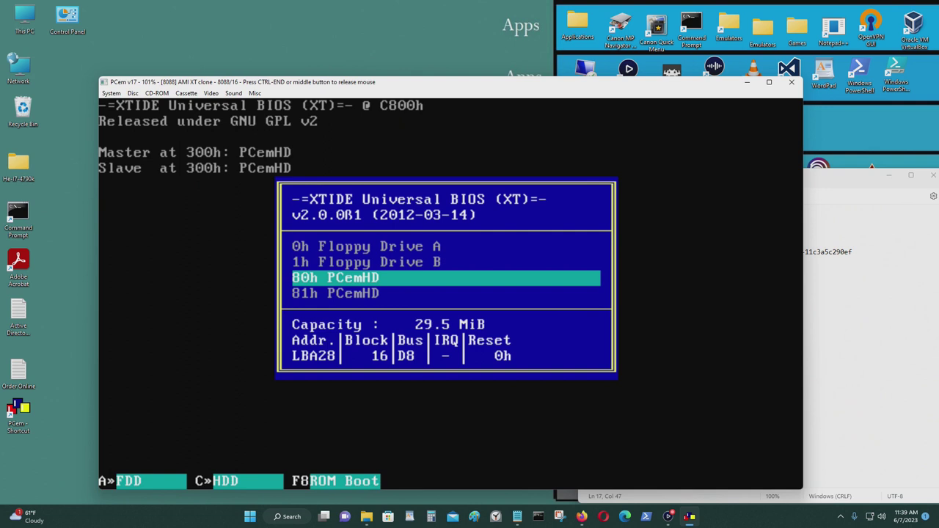
key("Return")
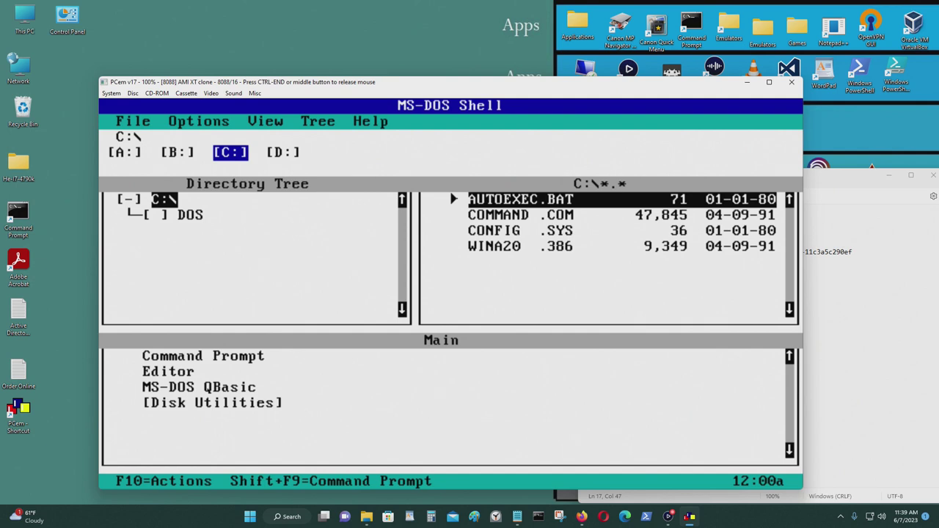
- Exit the MS-DOS Shell to the command prompt
key("alt+f")
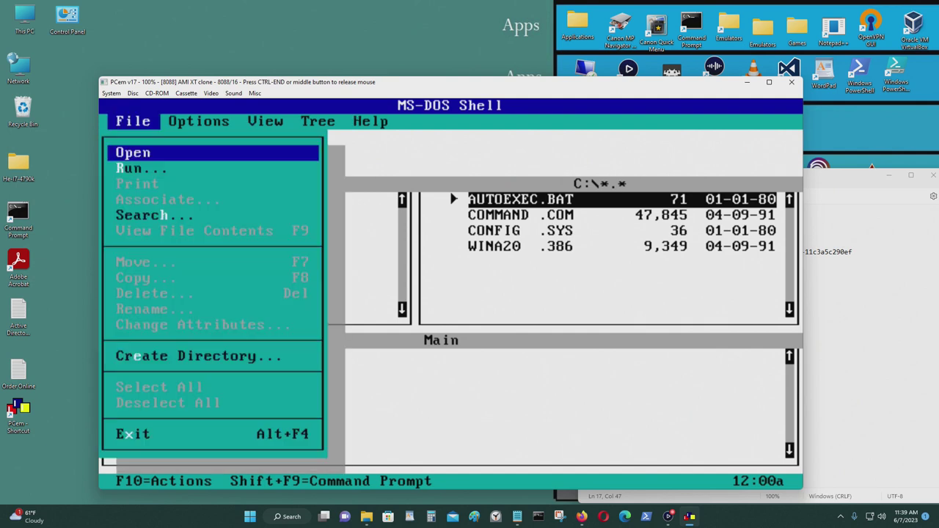
key("Up")
key("Return")
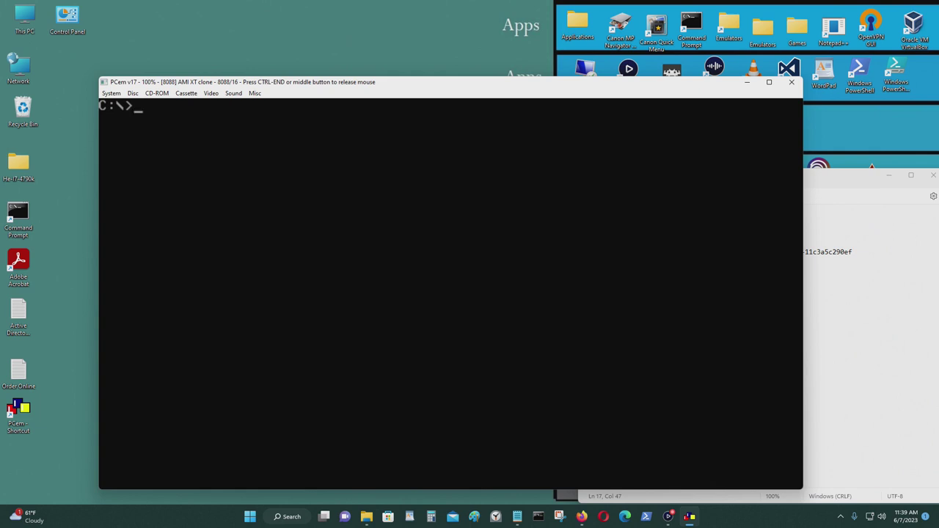
- Load the disk01 image from D:\Downloads\8088\Microsoft Mouse 5.00 (1985) (5.25-360k) into floppy drive A
left_click(133, 93)
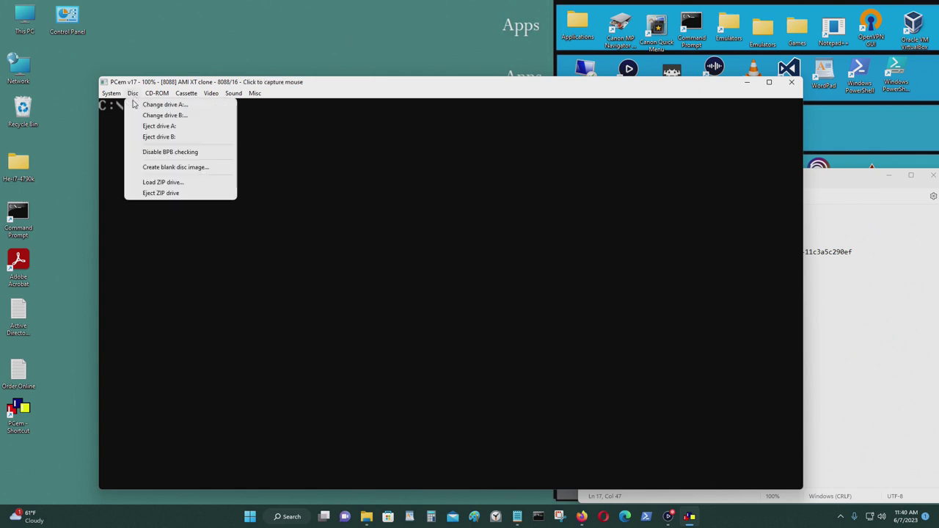
left_click(134, 105)
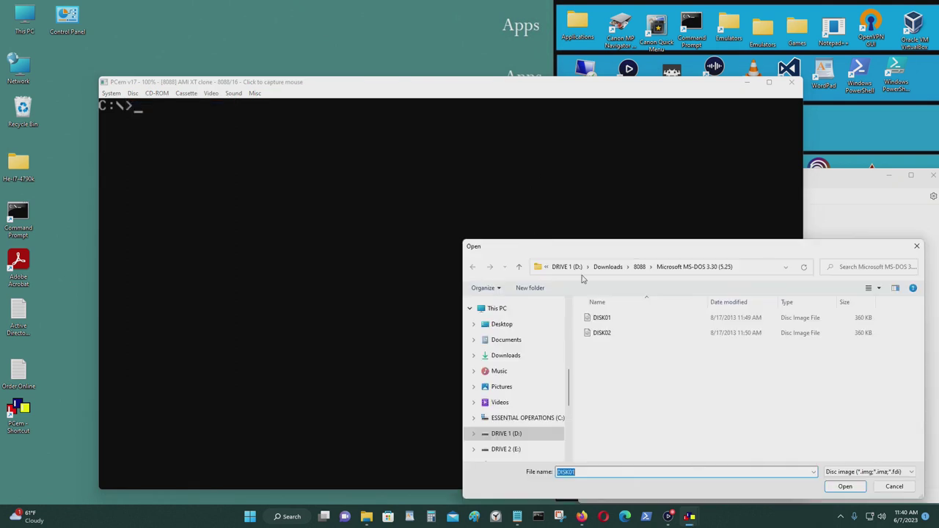
left_click(748, 266)
left_click(748, 266)
key("BackSpace")
key("BackSpace")
key("BackSpace")
key("BackSpace")
key("BackSpace")
key("BackSpace")
key("BackSpace")
key("BackSpace")
key("BackSpace")
key("BackSpace")
key("BackSpace")
key("BackSpace")
key("BackSpace")
key("BackSpace")
key("BackSpace")
key("BackSpace")
key("BackSpace")
key("BackSpace")
key("BackSpace")
key("BackSpace")
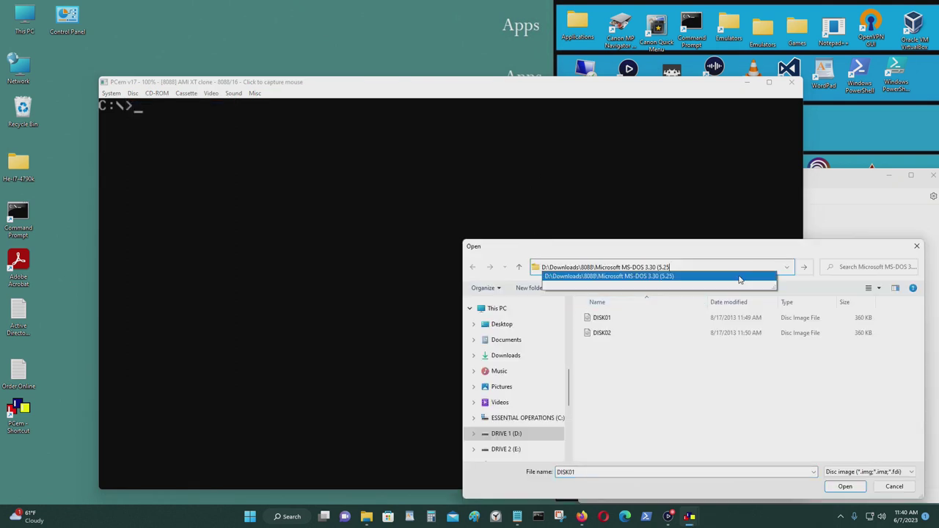
key("BackSpace")
key("BackSpace")
key("BackSpace")
key("BackSpace")
key("Return")
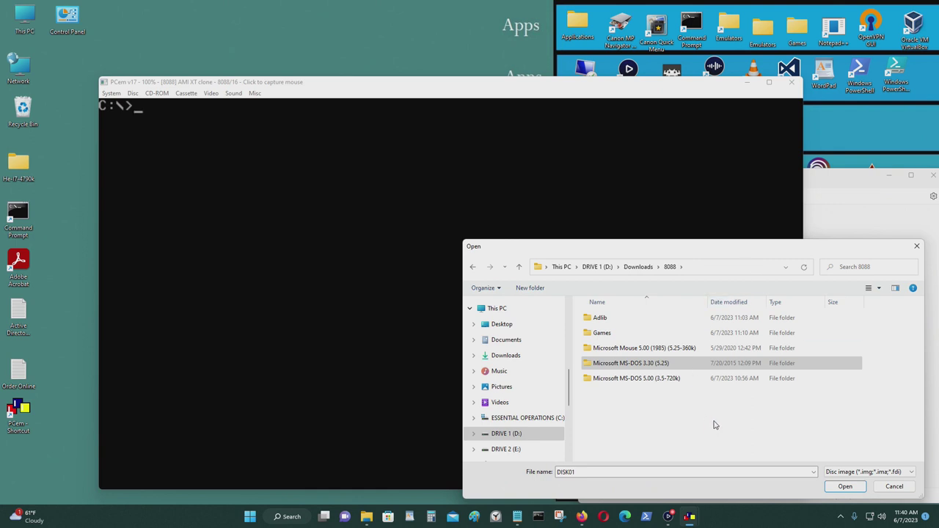
double_click(666, 350)
left_click(644, 319)
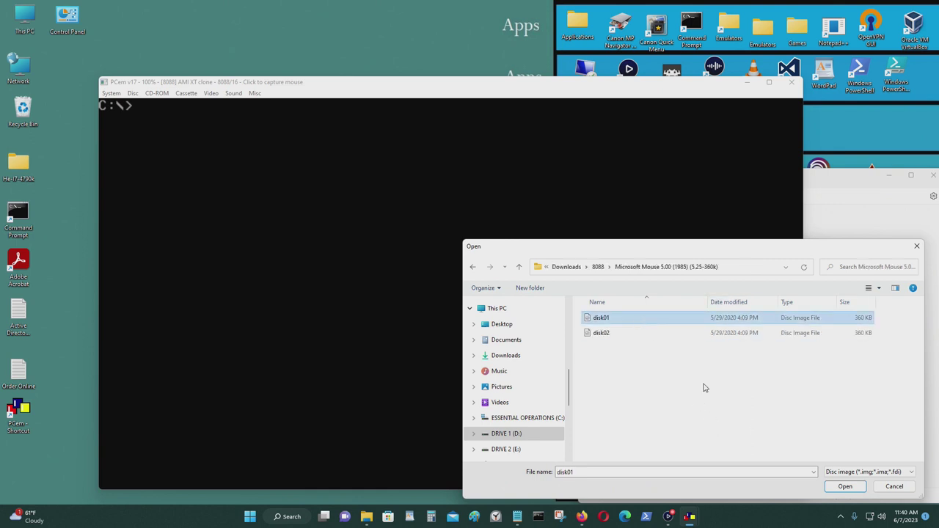
left_click(837, 488)
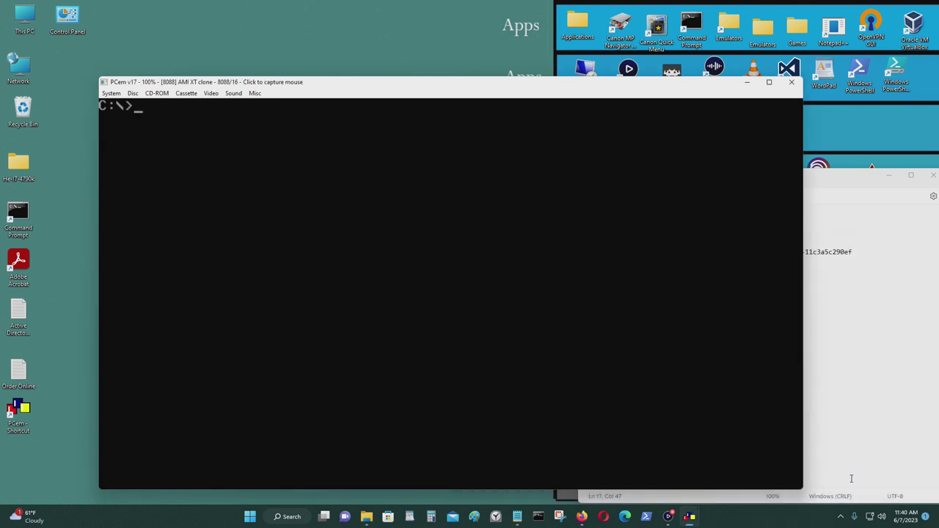
- Create a drivers directory in the root of drive C: and list the root's contents
type("md drivers")
key("Return")
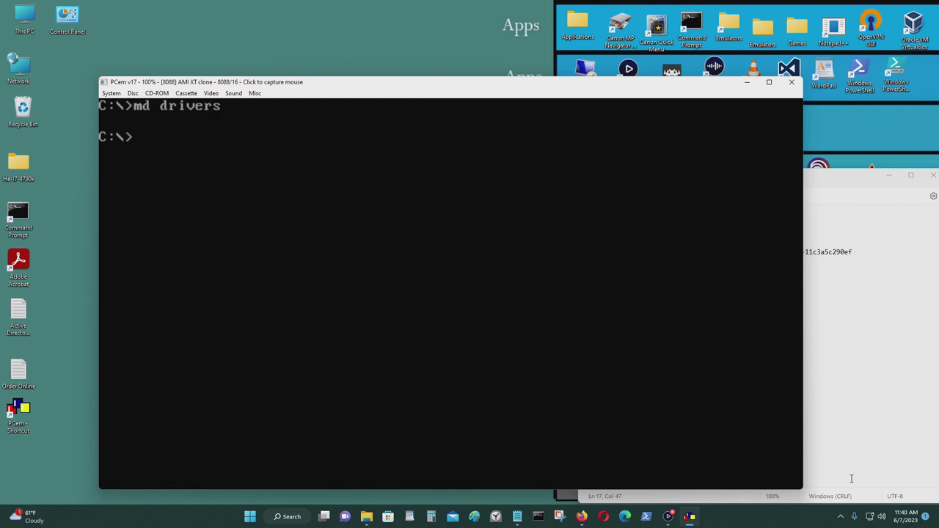
type("dir")
key("Return")
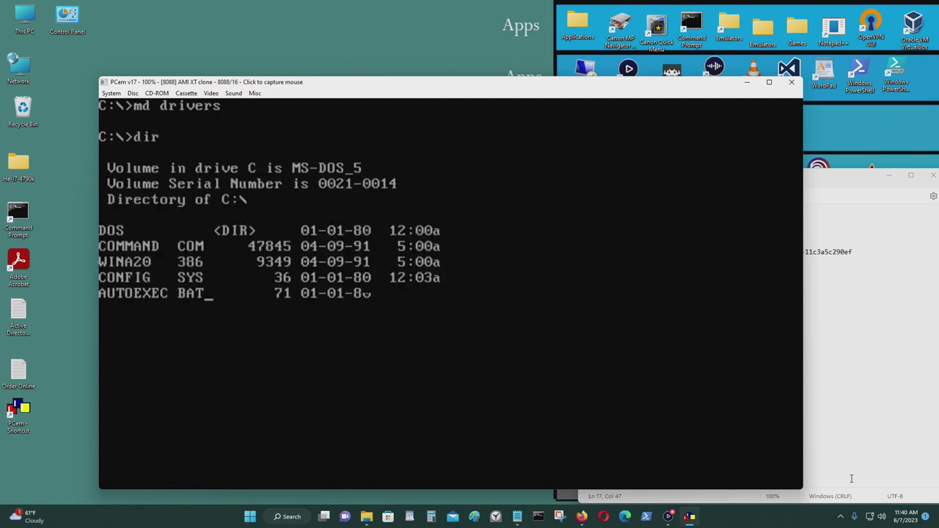
- Copy mouse.com and mouse.sys from the floppy in drive A: to c:\drivers
type("a:")
key("Return")
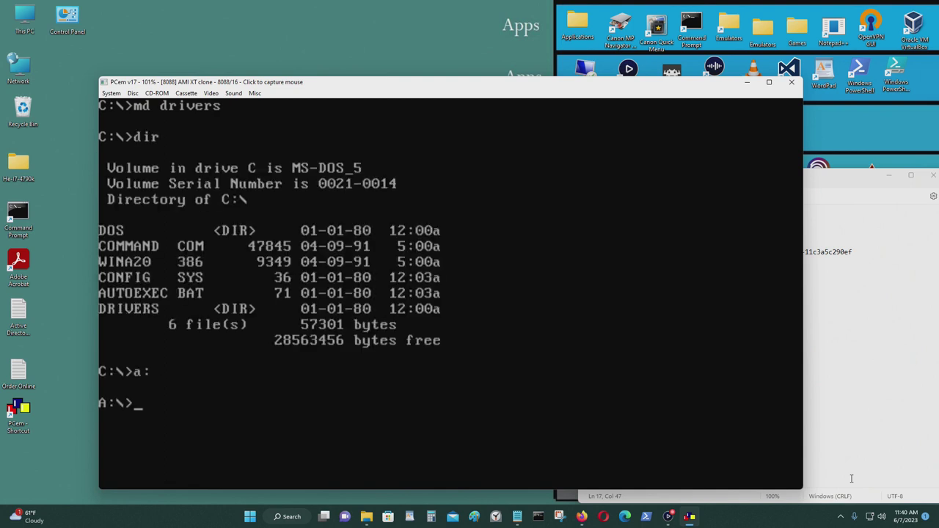
type("copy mouse.c")
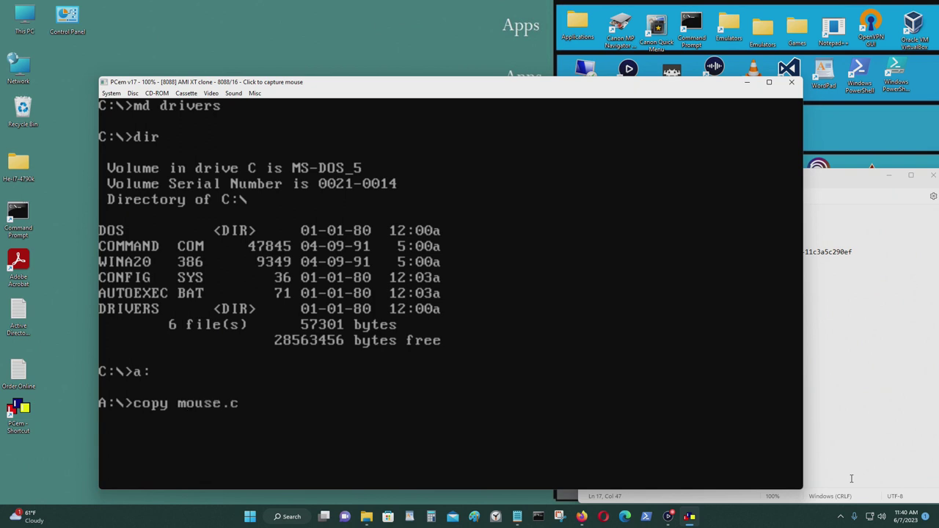
type("om c:\\drivers")
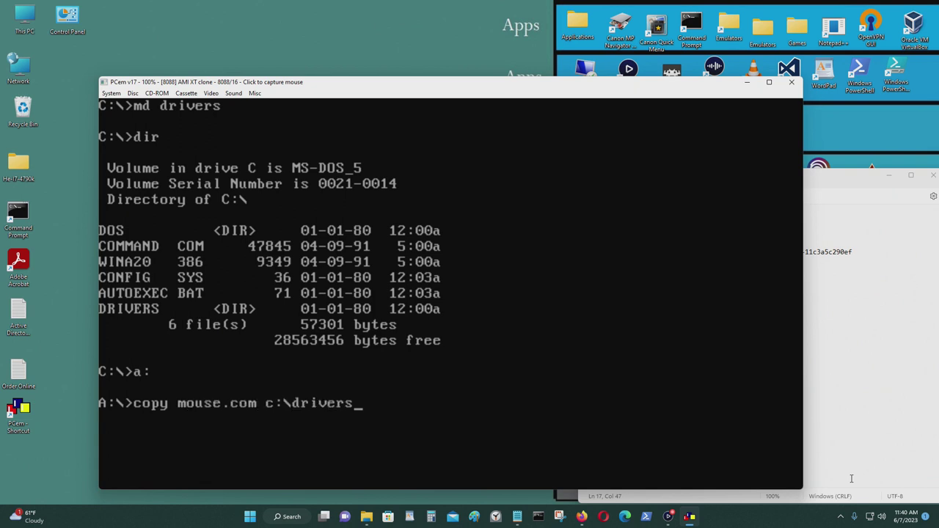
key("Return")
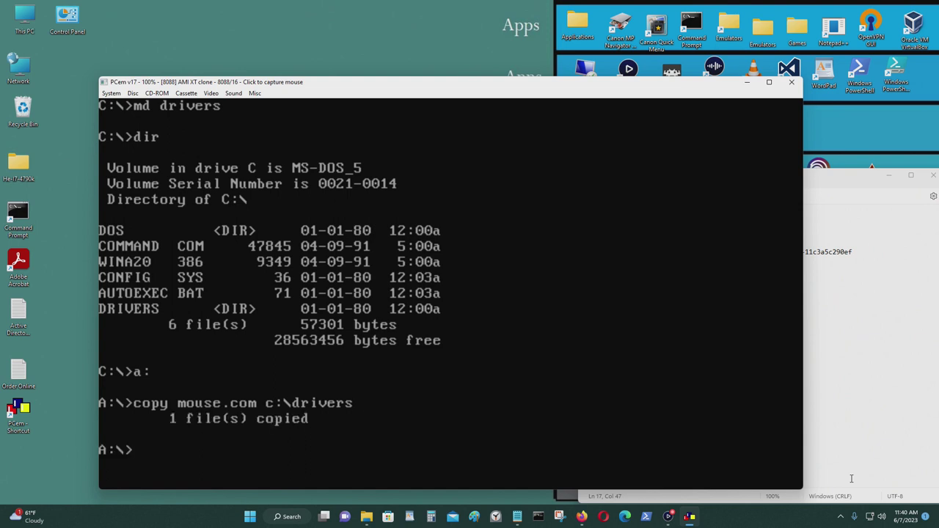
type("copy mouse.sys")
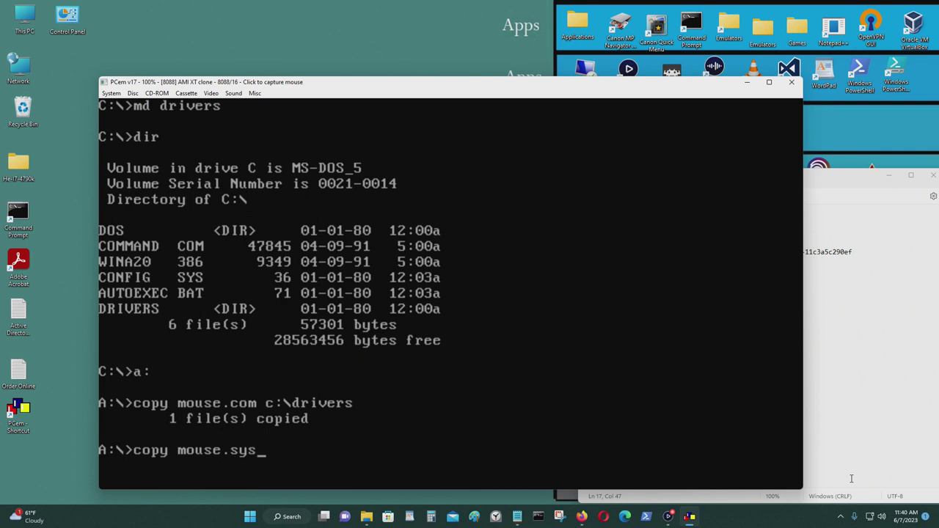
type(" c:\\drivers")
key("Return")
- List the root directory of drive C: and eject the floppy from drive A
type("c:")
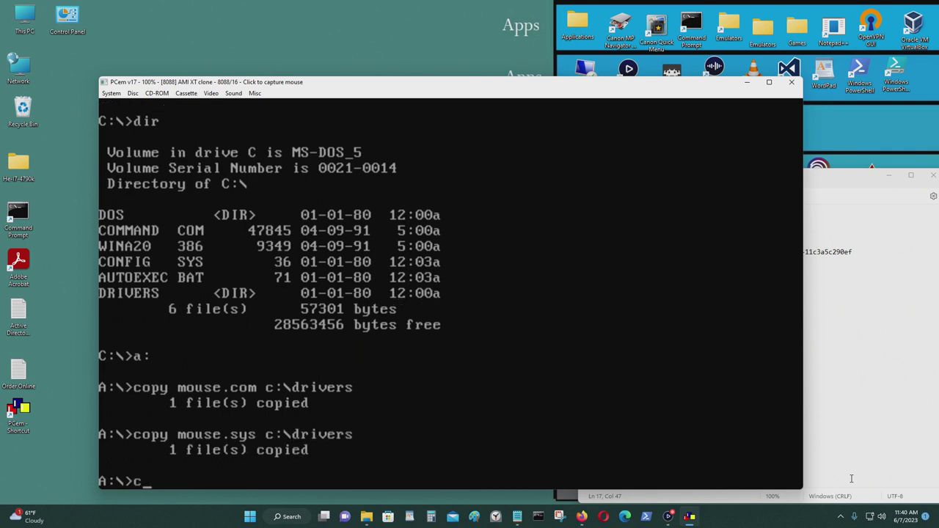
key("Return")
type("dir")
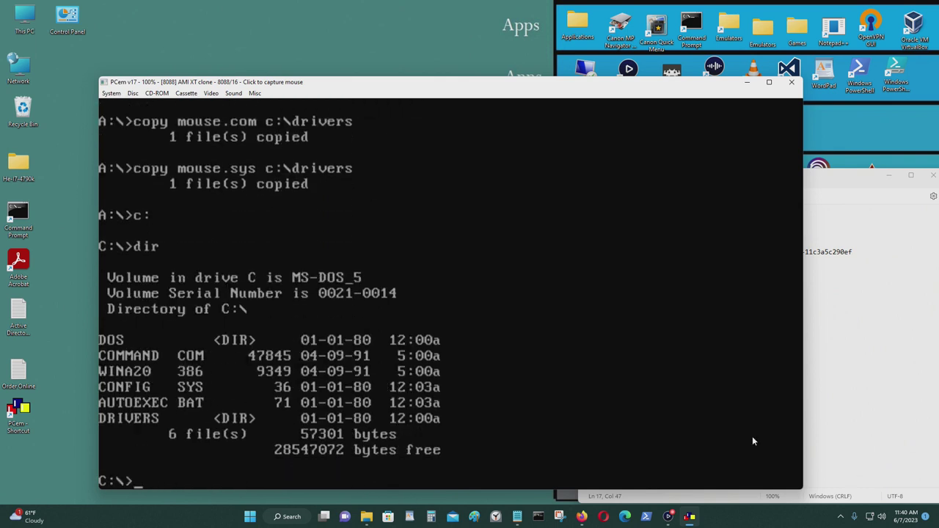
left_click(132, 93)
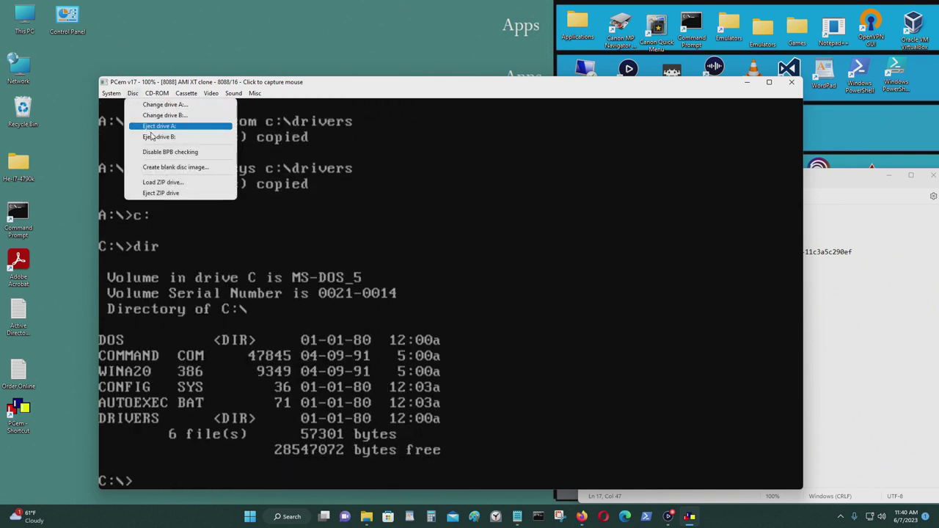
left_click(161, 130)
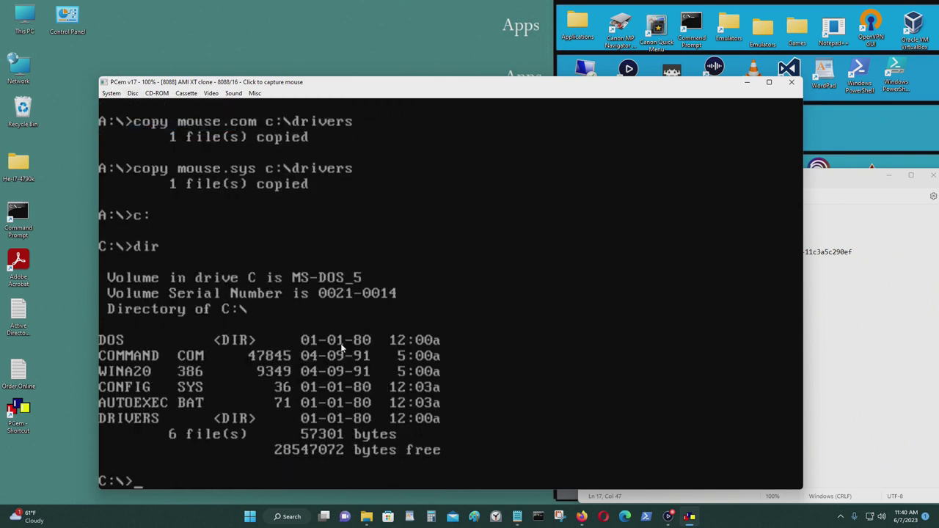
- Open autoexec.bat from the root of drive C: in the MS-DOS Editor
type("edit auto")
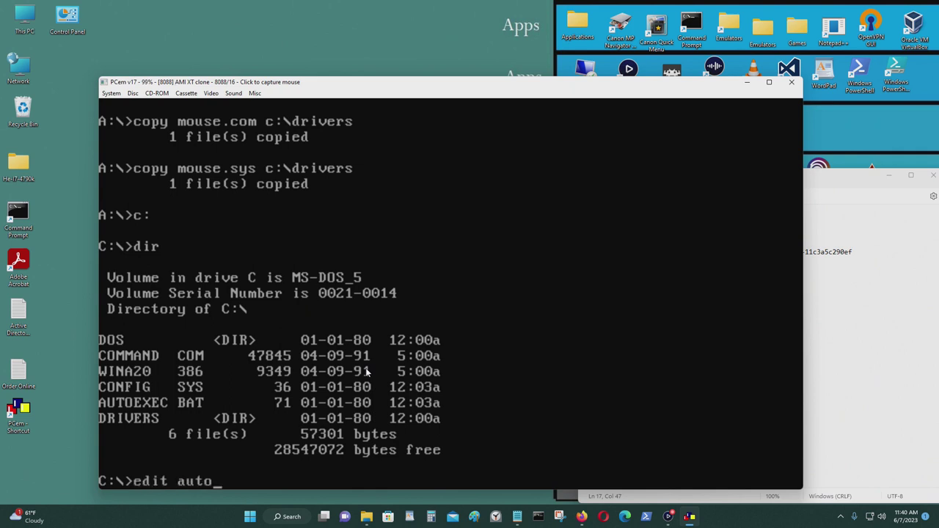
type("exec.bast")
key("BackSpace")
key("BackSpace")
type("t")
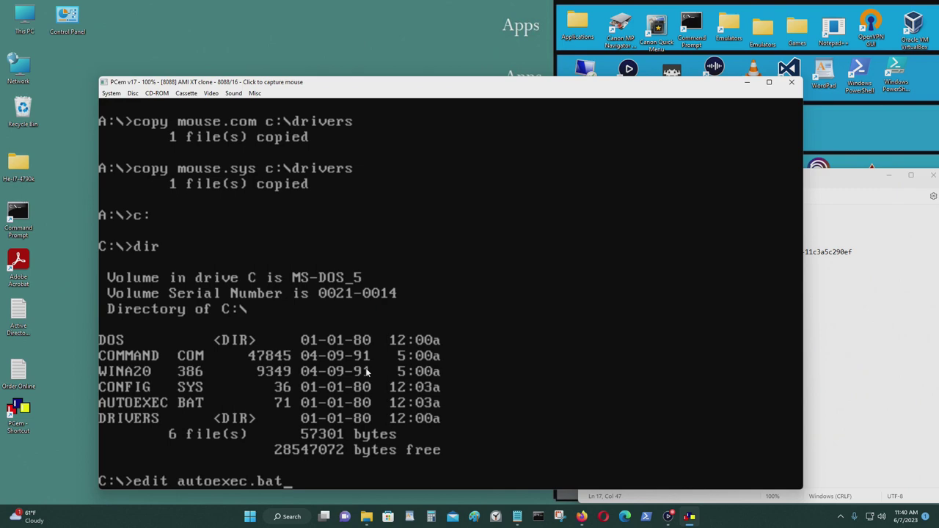
key("Return")
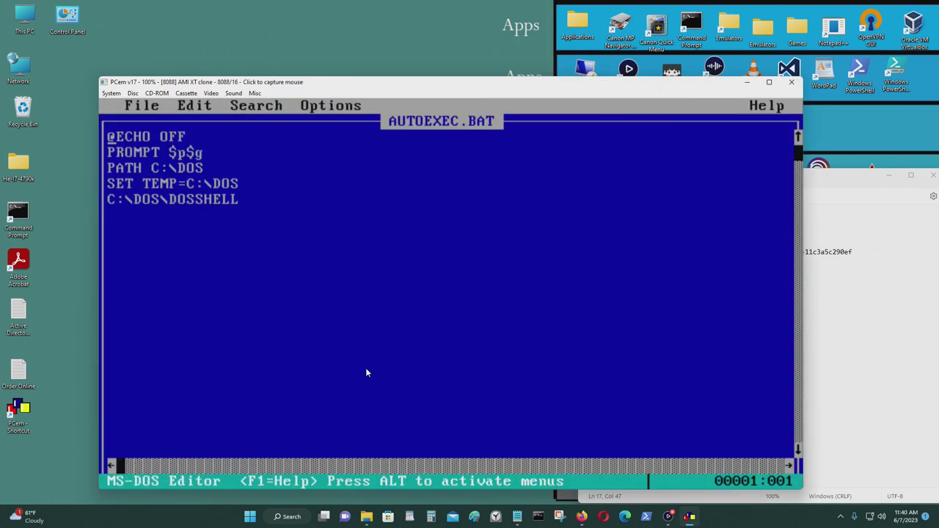
- Insert the line C:\Drivers\Mouse.com directly above the C:\DOS\DOSSHELL line in AUTOEXEC.BAT
key("Down")
key("Down")
key("Down")
key("Down")
key("Return")
key("Up")
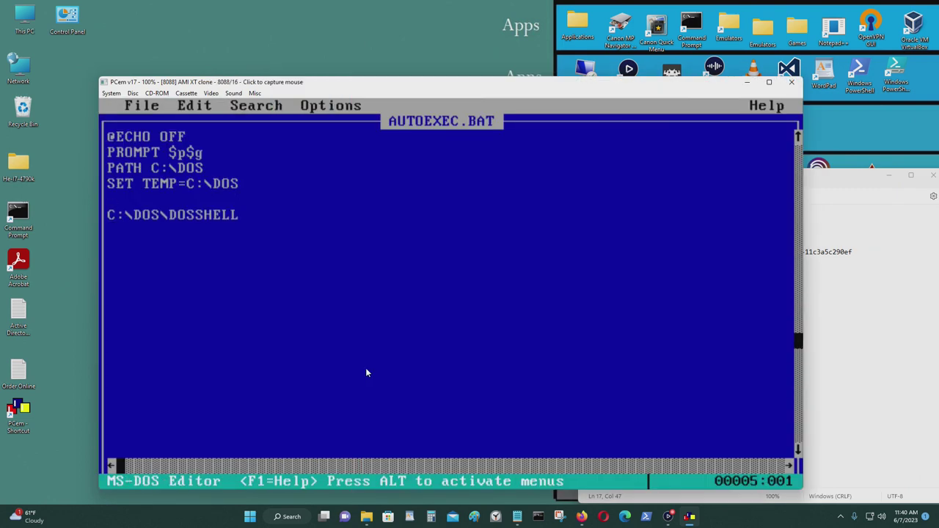
type("C:\\Drivers\\Mouse.com")
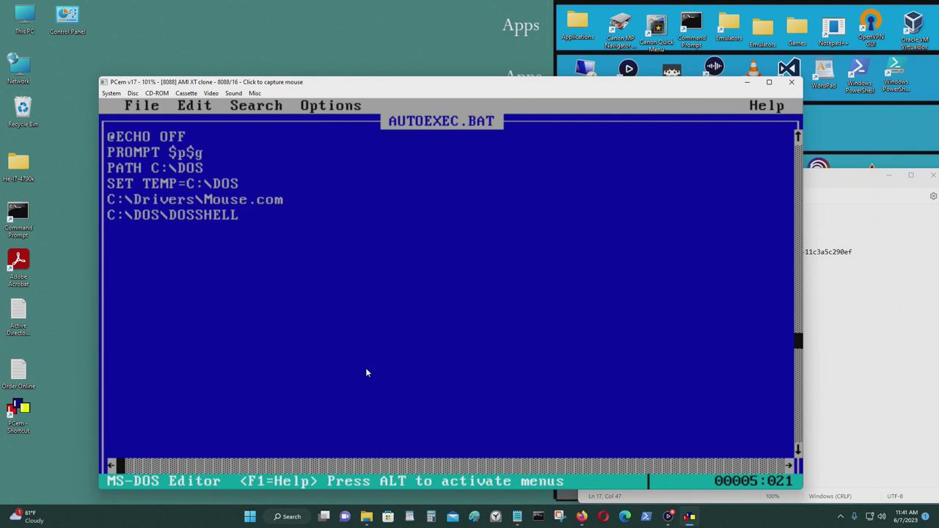
key("Up")
key("Down")
key("Down")
key("Left")
key("Left")
key("Left")
key("Left")
key("Left")
key("Left")
key("Left")
key("Left")
key("Left")
key("Left")
key("Left")
key("Left")
key("Left")
key("Left")
key("Left")
key("Left")
key("Down")
key("Left")
key("Left")
key("Left")
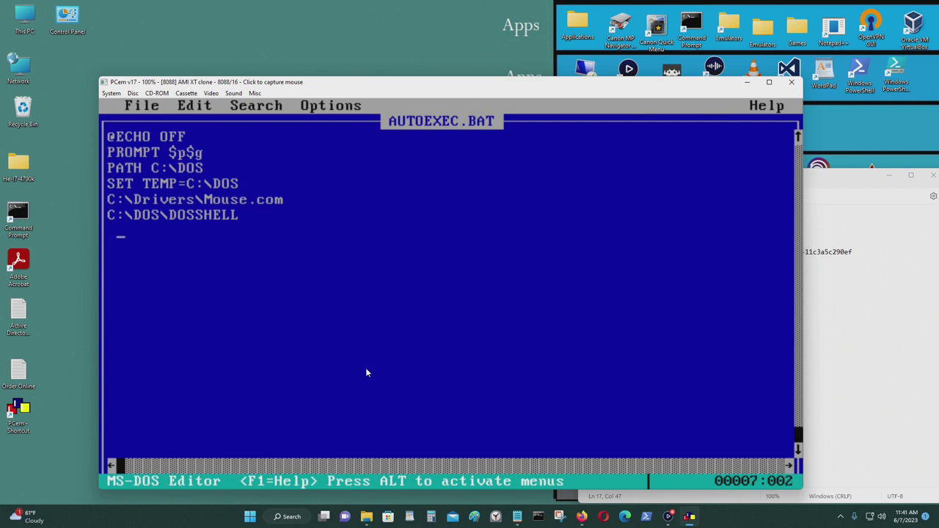
- Save AUTOEXEC.BAT and exit the MS-DOS Editor
key("alt+f")
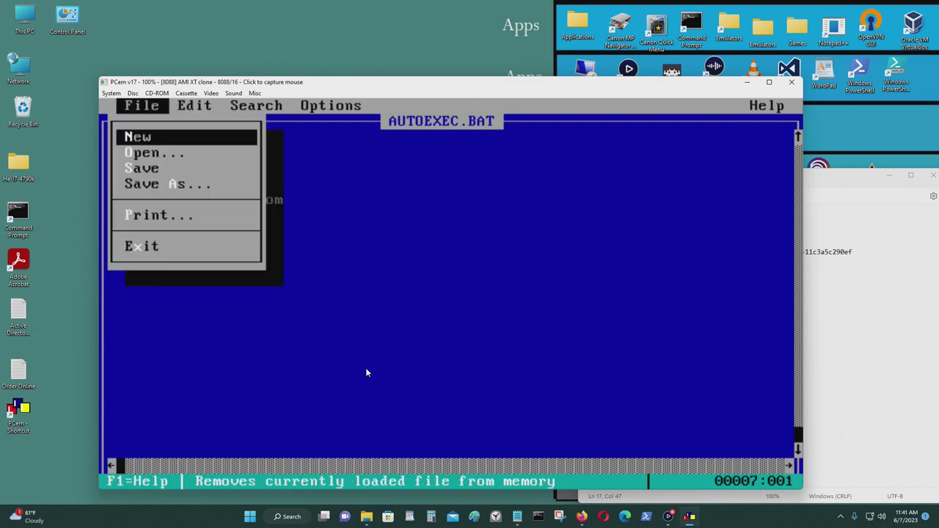
key("Down")
key("Down")
key("Return")
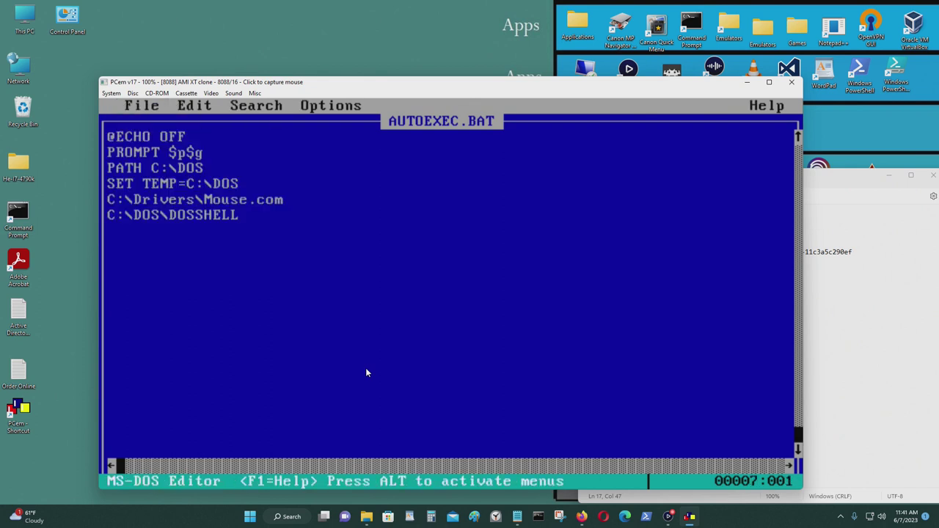
key("alt+f")
key("Up")
key("Return")
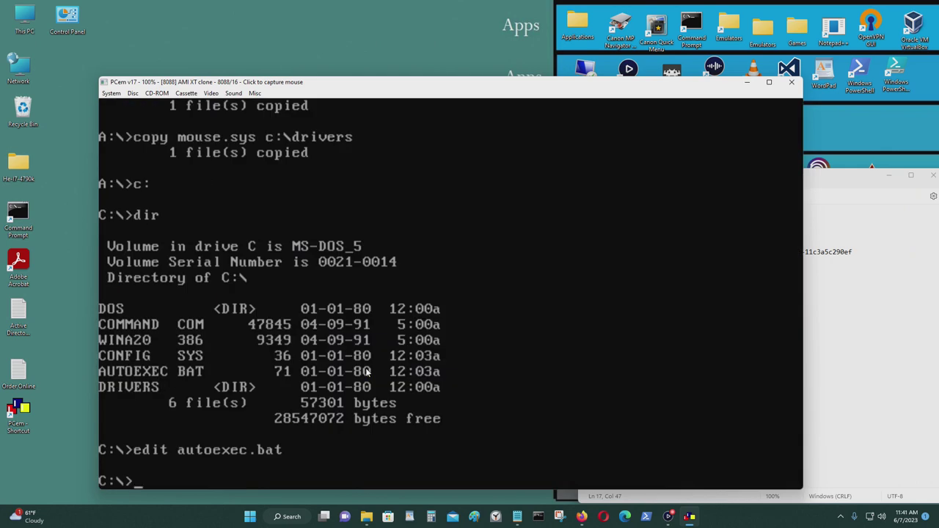
type("re")
key("BackSpace")
key("BackSpace")
type("ex")
key("BackSpace")
key("BackSpace")
- Make sure the floppy is ejected from drive A and restart the emulated machine
left_click(133, 93)
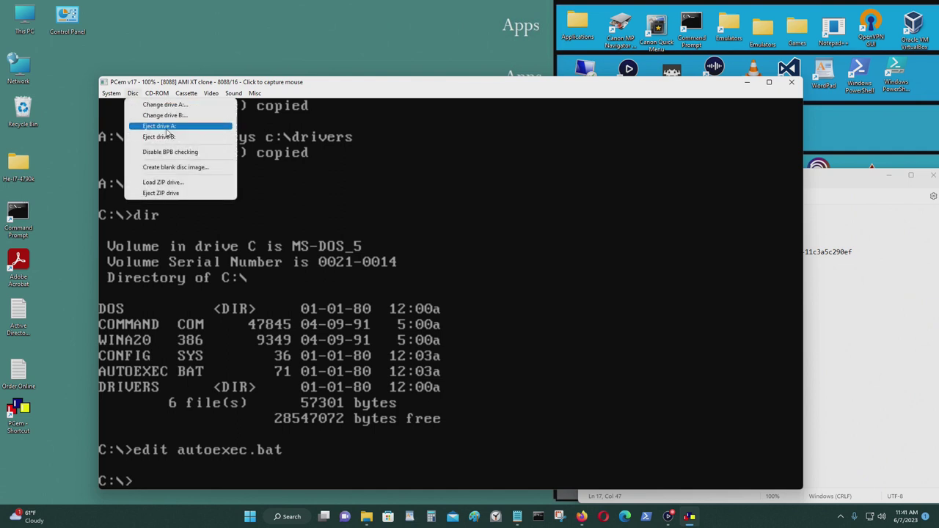
left_click(160, 126)
left_click(117, 98)
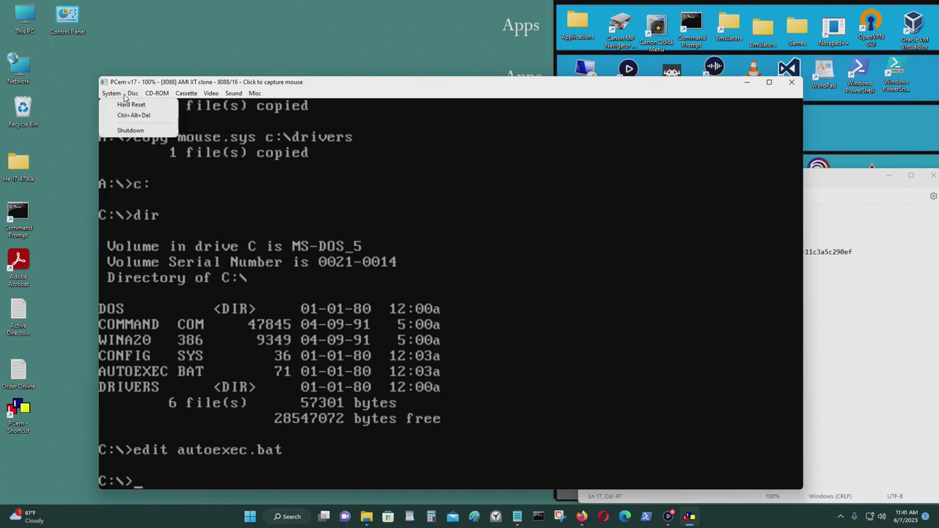
left_click(110, 94)
left_click(111, 93)
left_click(348, 187)
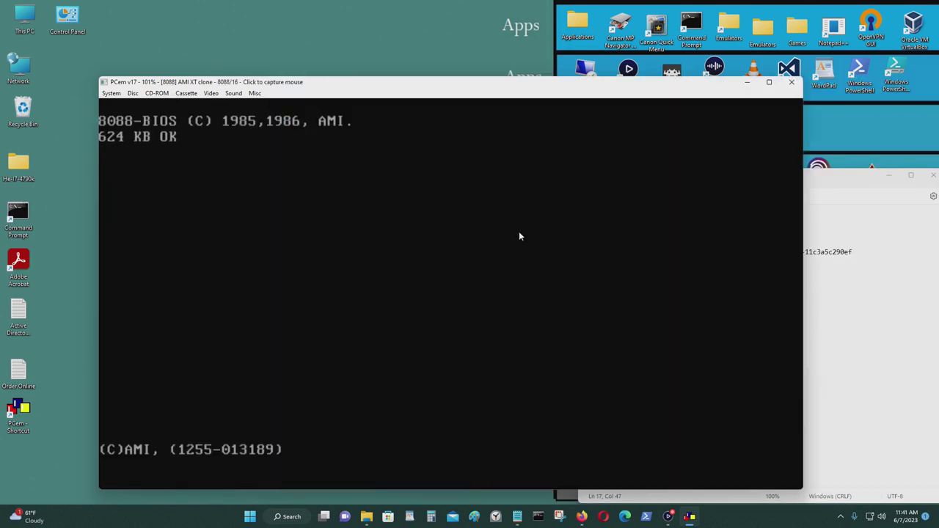
- Switch the emulator to full screen and boot from the 80h PCemHD hard disk
key("ctrl+alt+Page_Up")
key("Up")
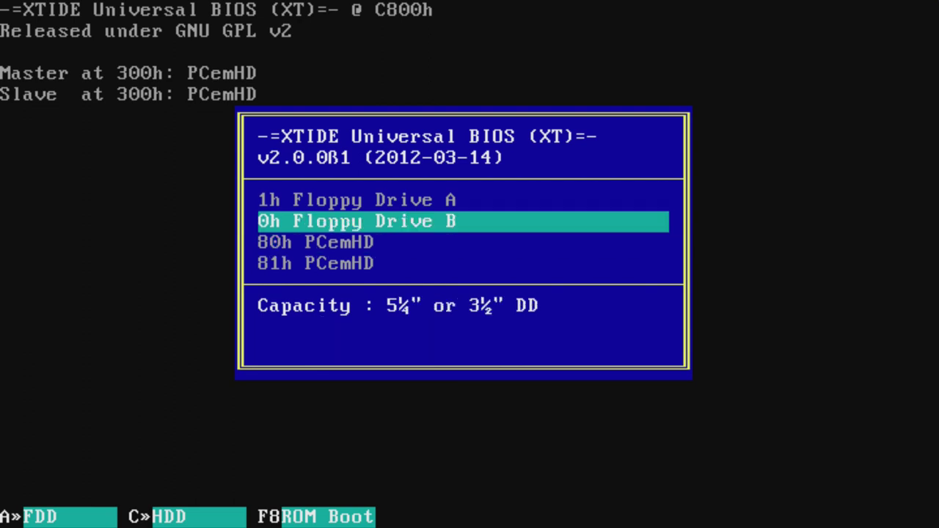
key("Down")
key("Return")
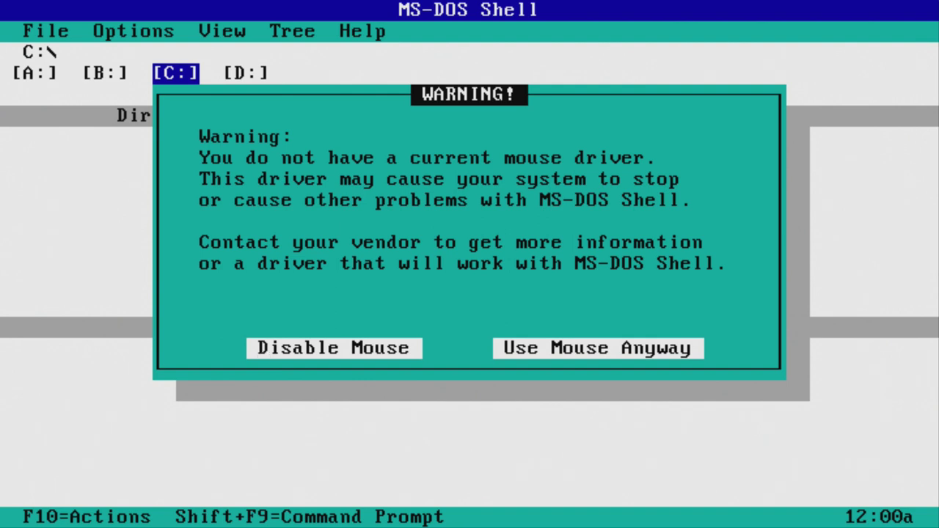
- Choose to use the mouse anyway in the driver warning and exit the MS-DOS Shell to the command prompt
key("Tab")
key("Return")
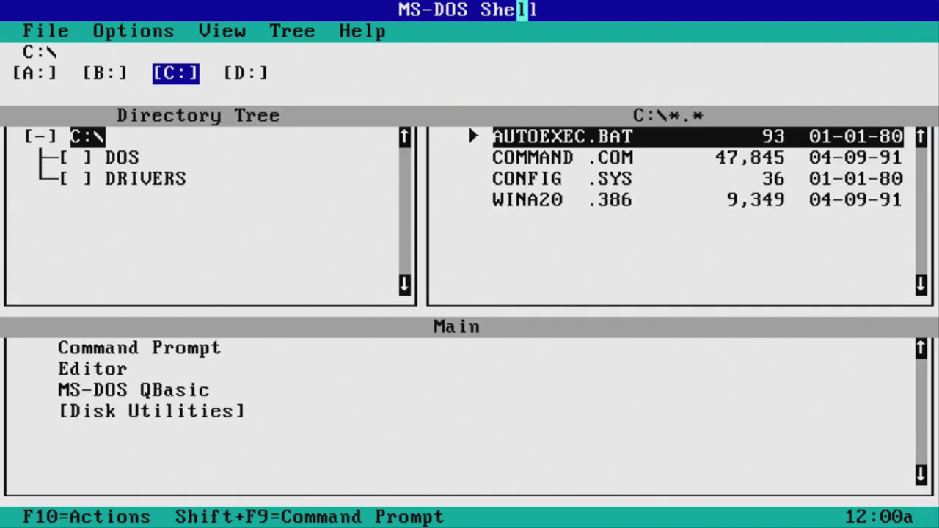
left_click(33, 30)
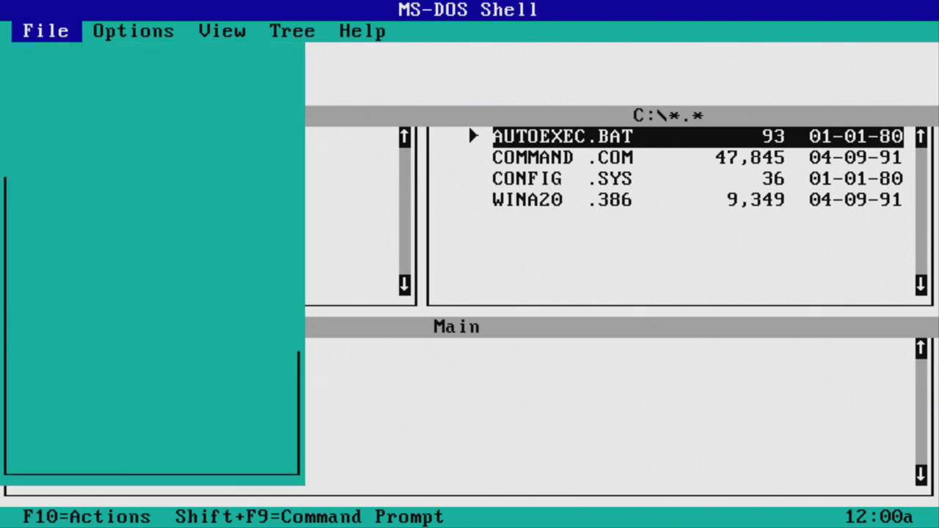
left_click(36, 454)
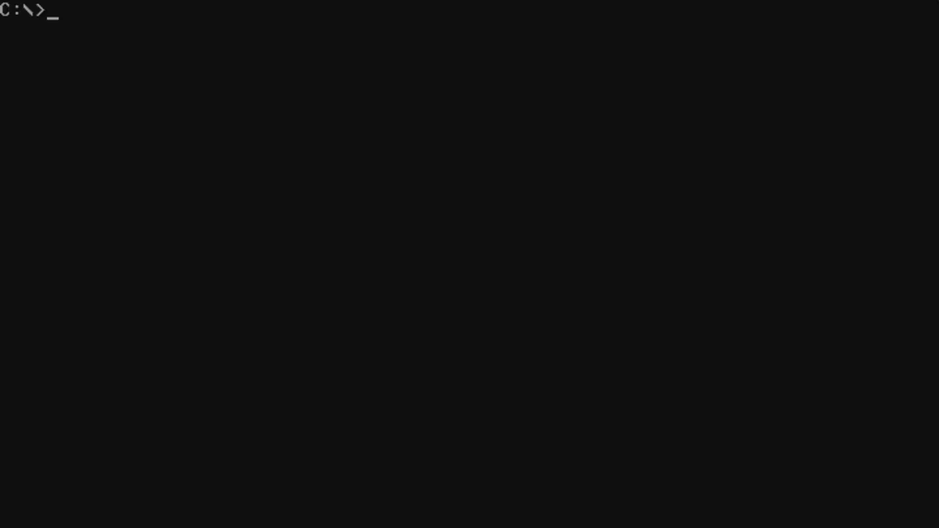
- Leave full screen and load the disk image from D:\Downloads\8088\Adlib into floppy drive A
key("ctrl+alt+Page_Down")
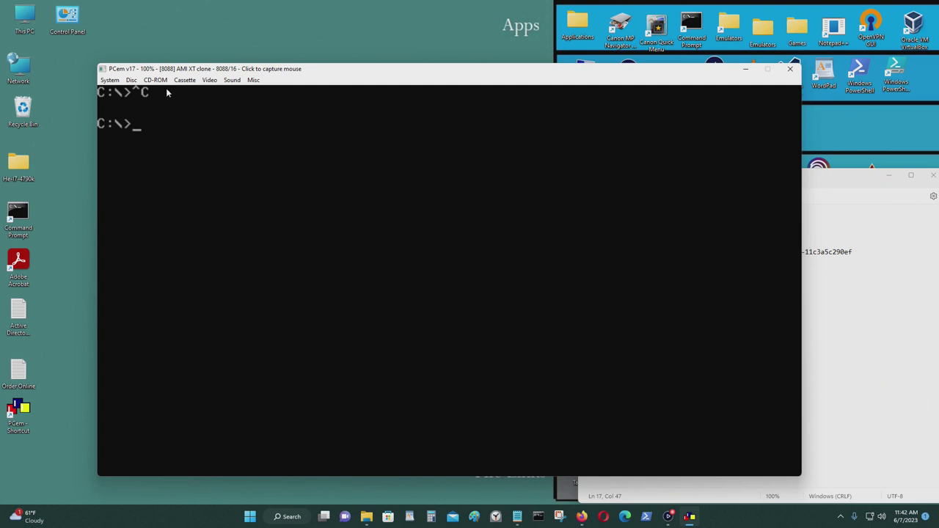
left_click(132, 80)
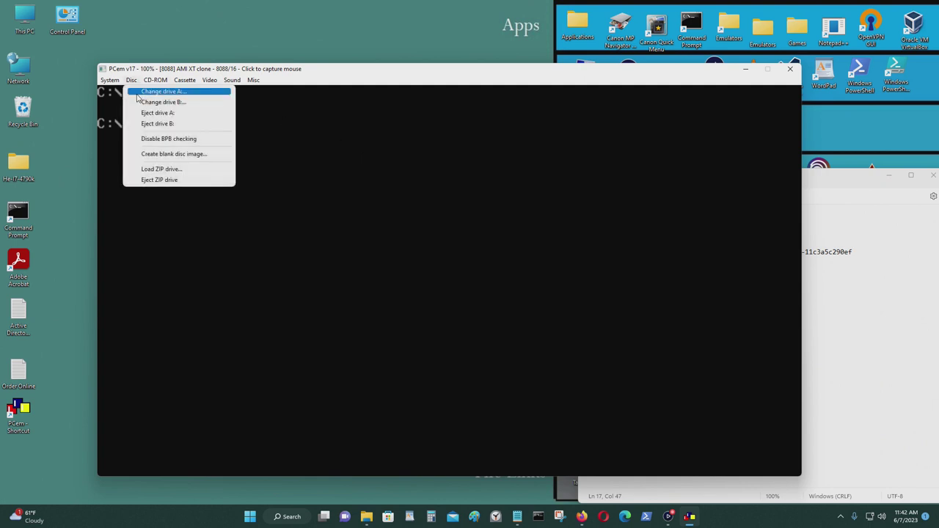
left_click(137, 94)
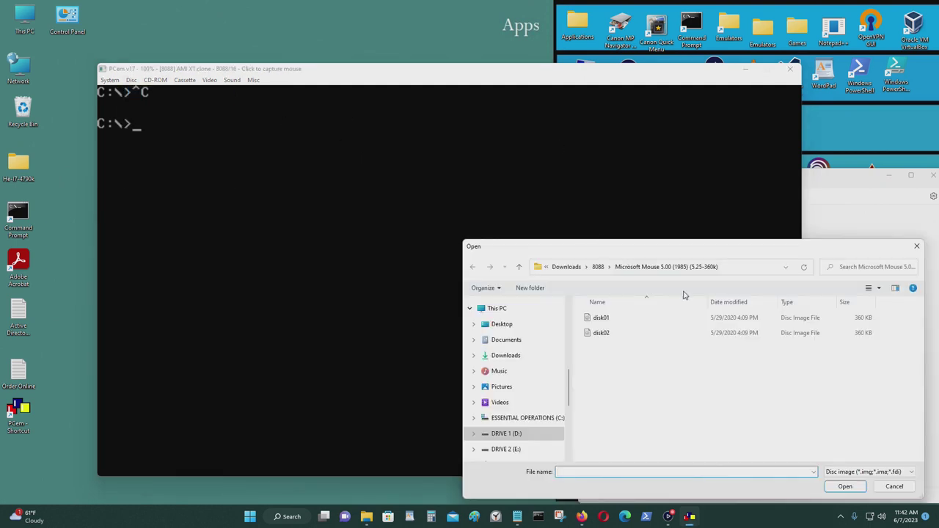
left_click(734, 269)
key("End")
key("BackSpace")
key("BackSpace")
key("BackSpace")
key("BackSpace")
key("BackSpace")
key("BackSpace")
key("BackSpace")
key("BackSpace")
key("BackSpace")
key("BackSpace")
key("BackSpace")
key("BackSpace")
key("BackSpace")
key("BackSpace")
key("BackSpace")
key("BackSpace")
key("BackSpace")
key("BackSpace")
key("BackSpace")
key("BackSpace")
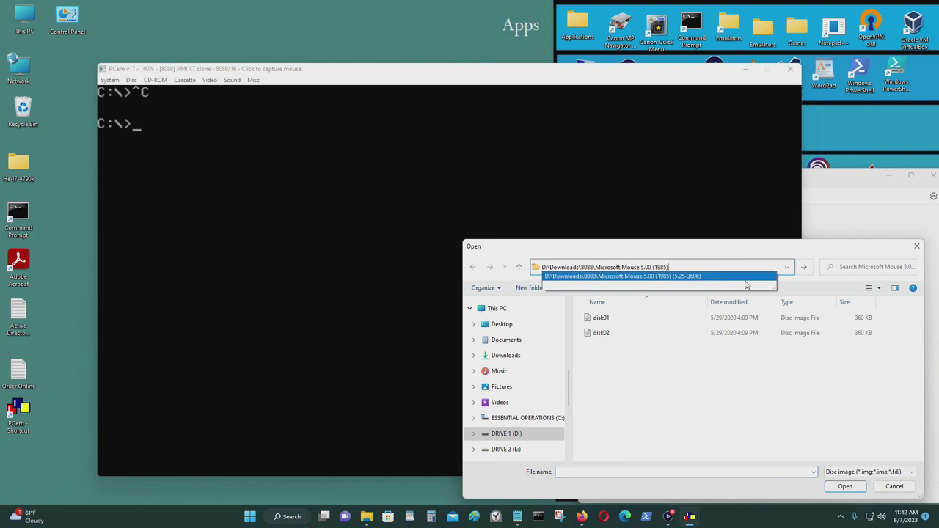
key("BackSpace")
key("BackSpace")
key("BackSpace")
key("BackSpace")
key("BackSpace")
key("BackSpace")
key("BackSpace")
key("BackSpace")
key("BackSpace")
key("BackSpace")
key("BackSpace")
key("BackSpace")
key("Return")
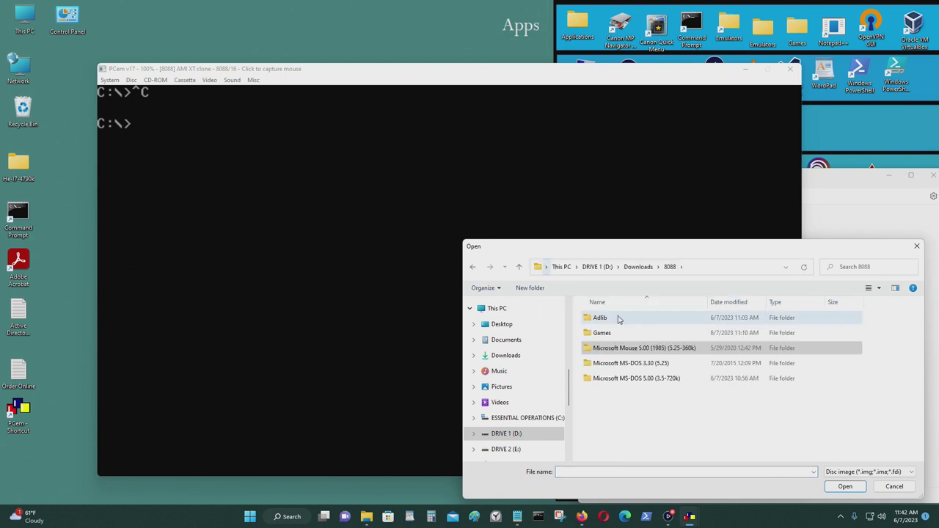
double_click(620, 319)
left_click(617, 320)
left_click(845, 486)
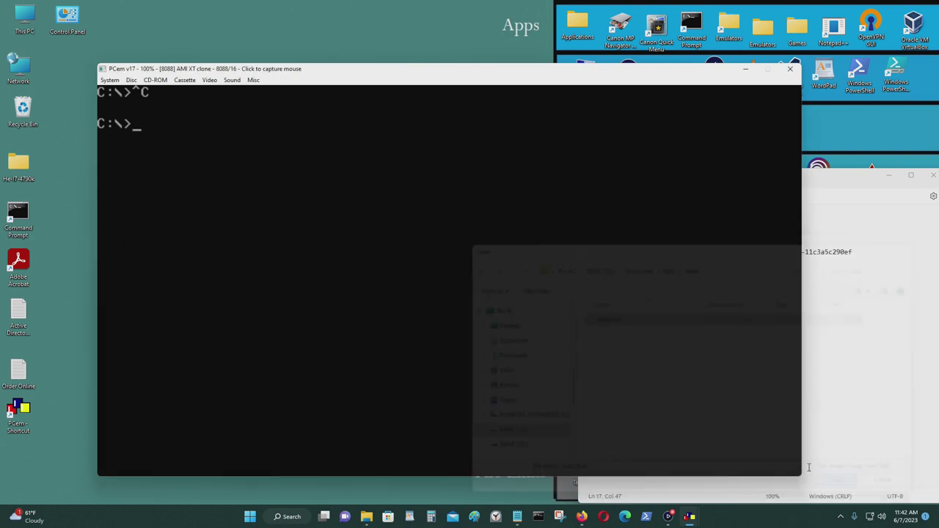
- Switch to drive A: and list the contents of the Adlib floppy
type("a:")
key("Return")
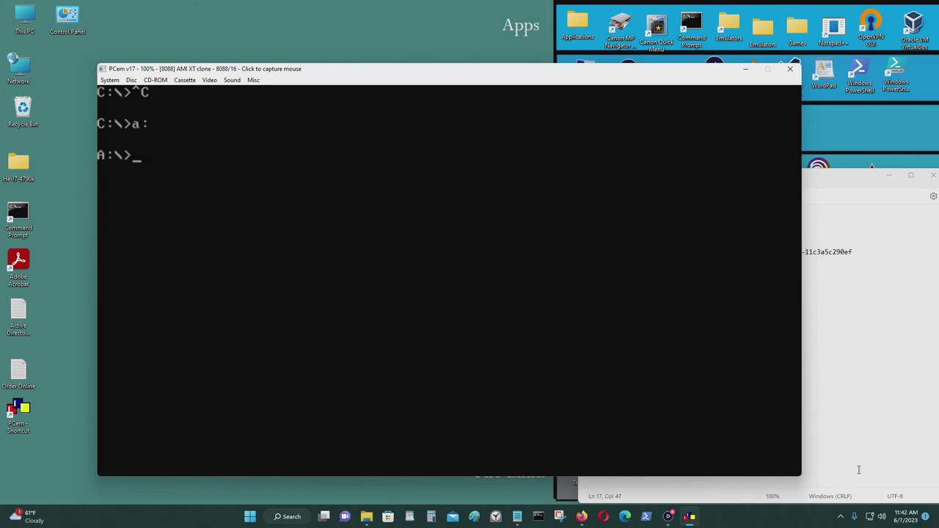
type("dir")
key("Return")
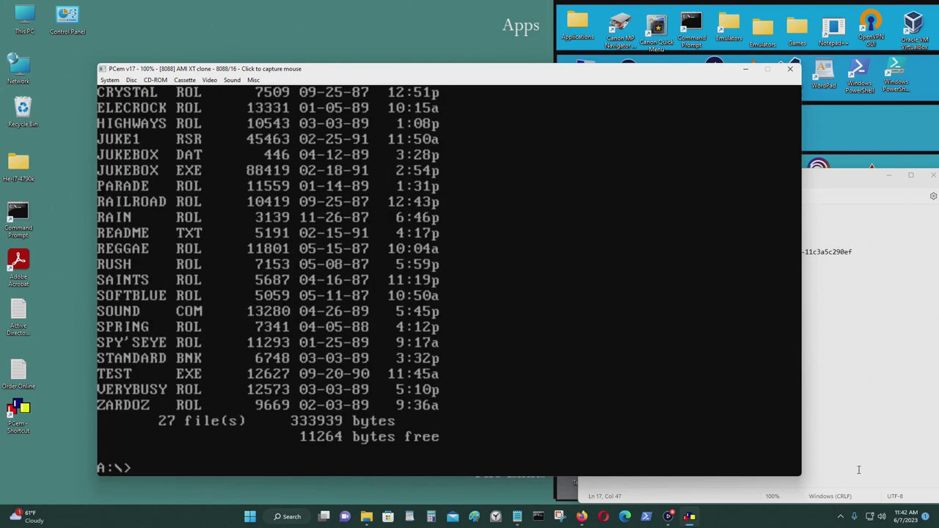
- Switch to drive D: and list its contents
type("d:")
key("Return")
type("dir")
key("Return")
- Create a directory named adlib on drive D: and change into it
type("md ")
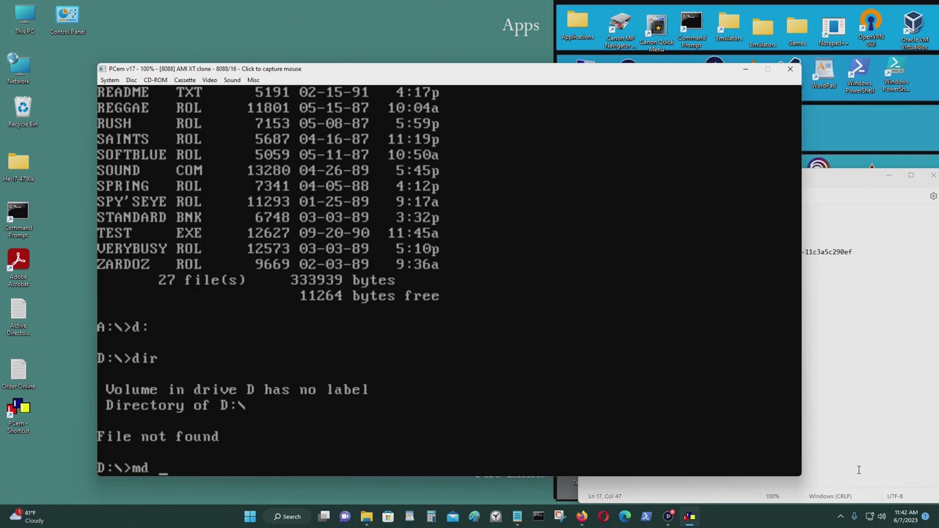
type("adlib")
key("BackSpace")
key("BackSpace")
key("BackSpace")
type("lib")
key("Return")
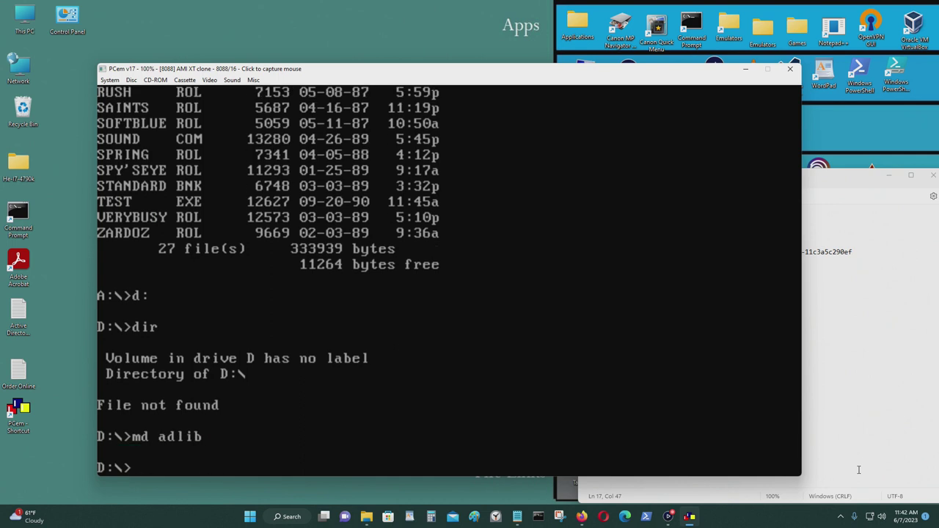
type("cd adlib")
key("Return")
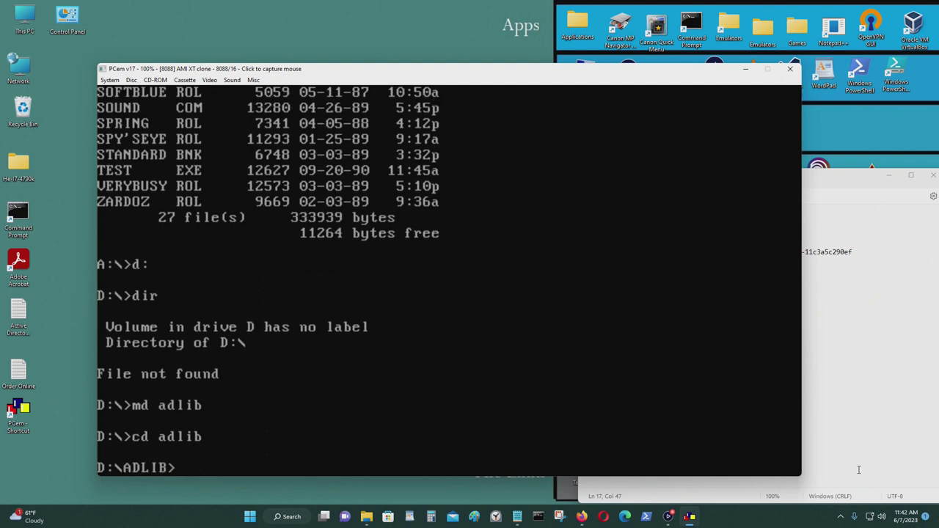
- Switch to drive A: and copy all files from the floppy to d:\adlib
type("di")
key("BackSpace")
key("BackSpace")
type("a:")
key("Return")
type("copy")
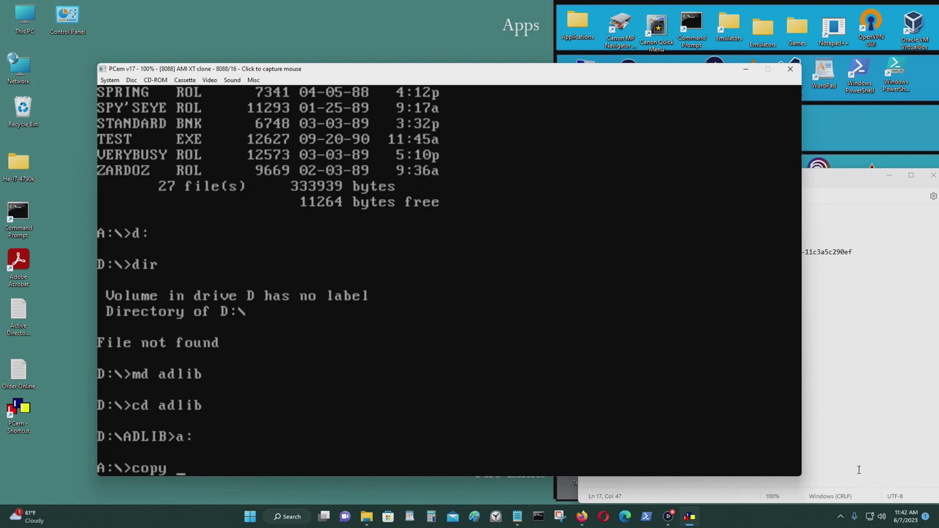
type("*.*.")
type("d:\\adlib")
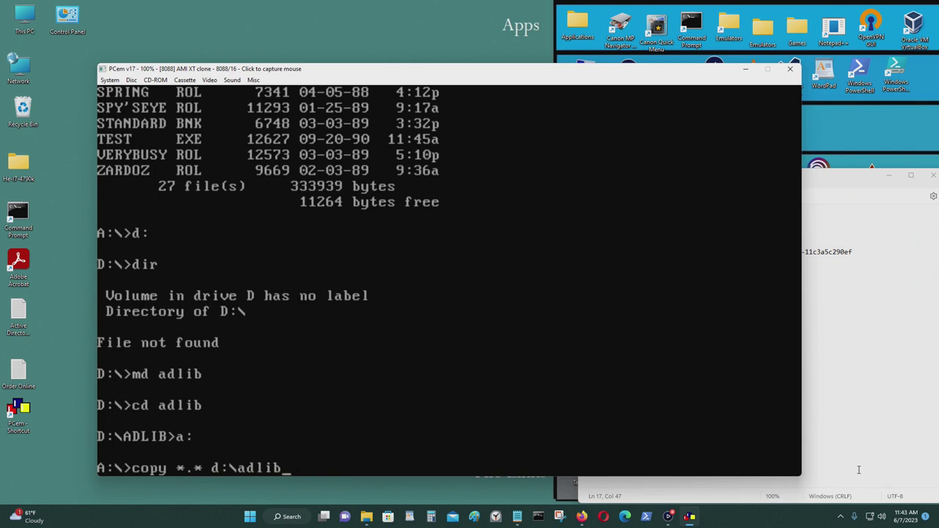
key("Return")
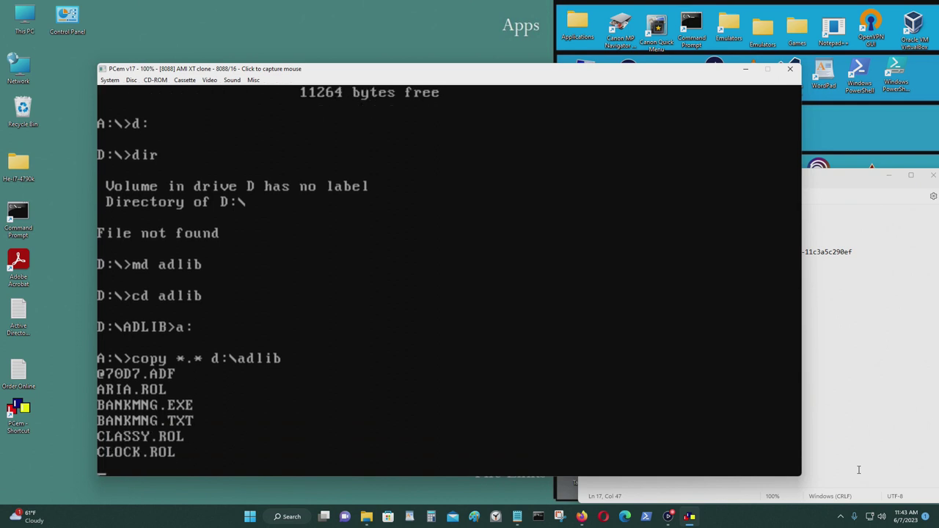
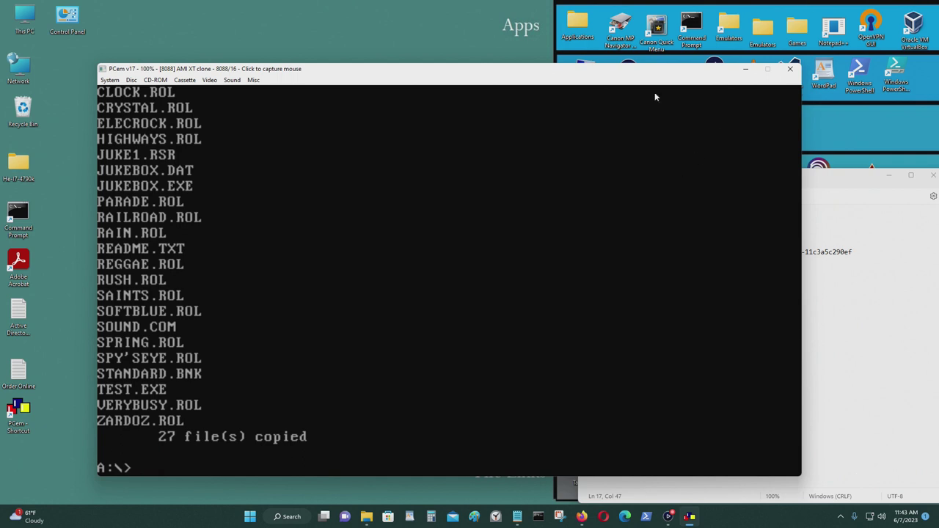
- Eject the floppy from drive A and list the contents of the ADLIB directory on drive D:
left_click(130, 81)
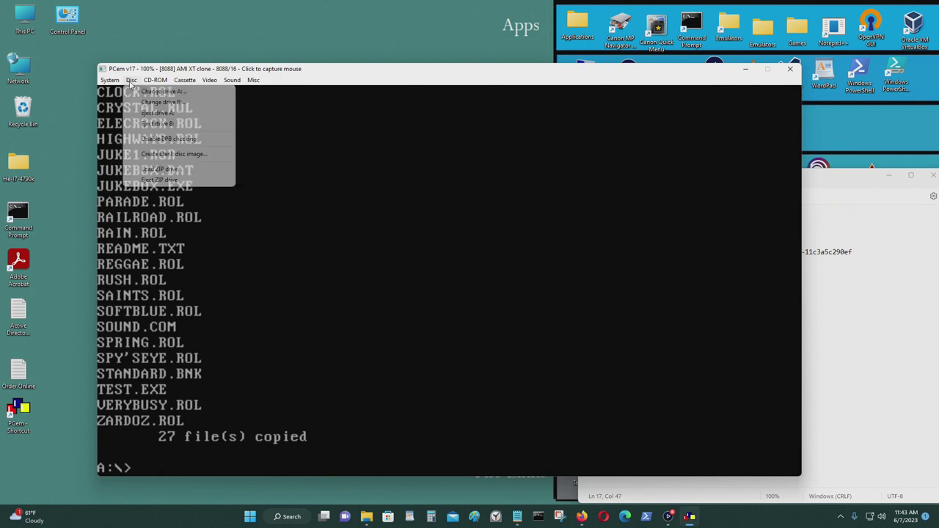
left_click(179, 114)
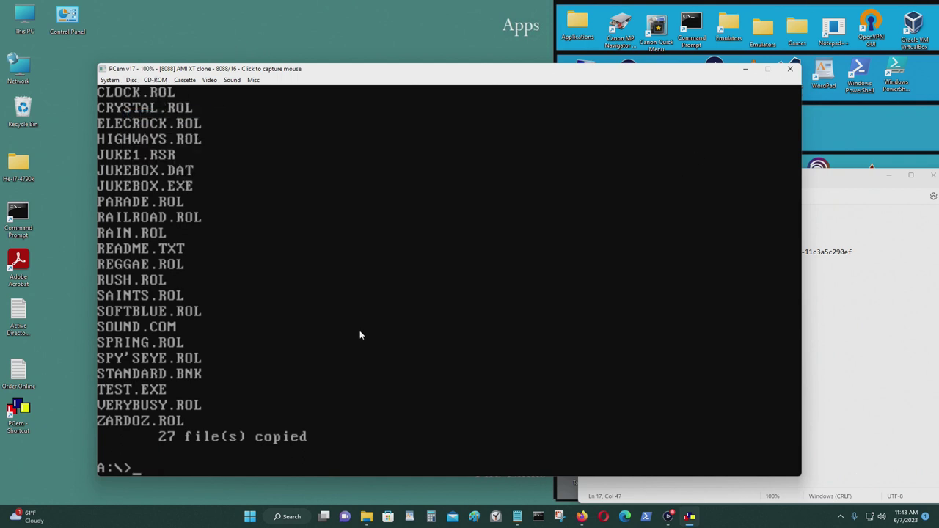
type("d:")
key("Return")
type("dir")
key("Return")
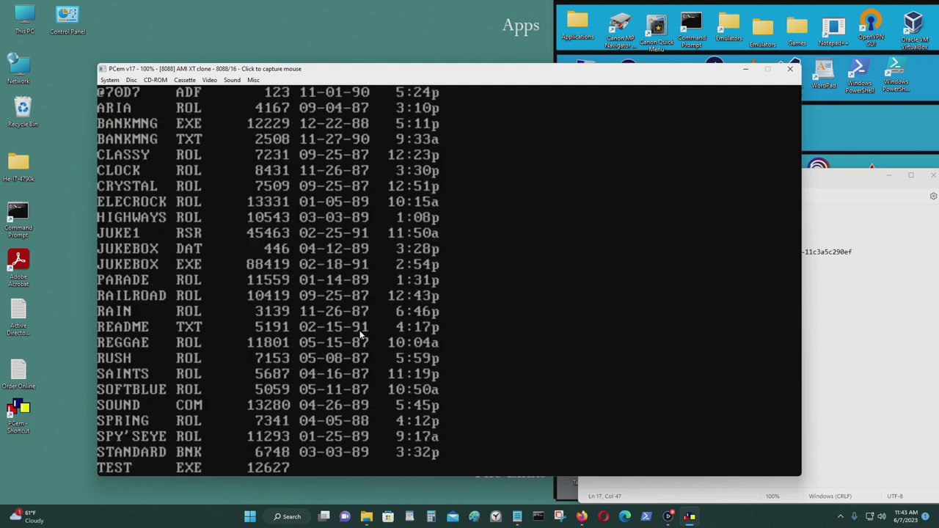
- Run the jukebox program from D:\ADLIB
type("juke")
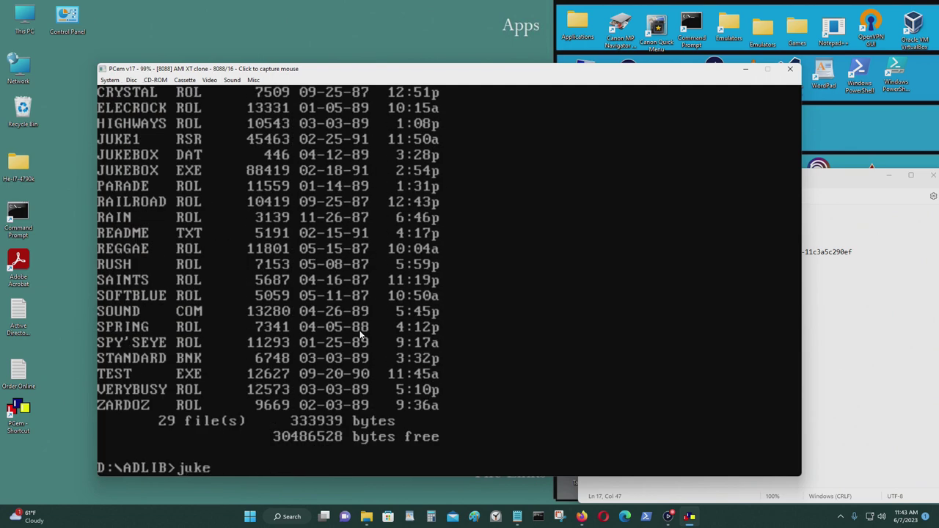
type("box")
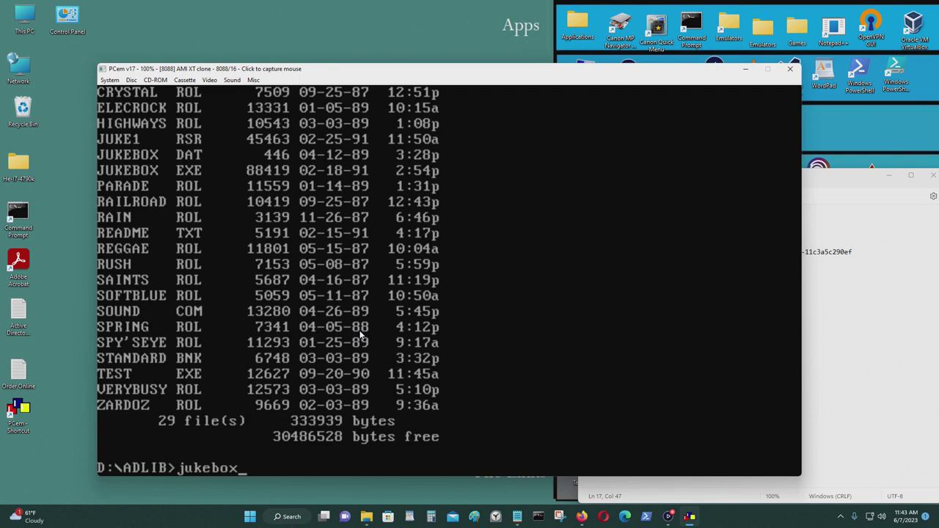
key("Return")
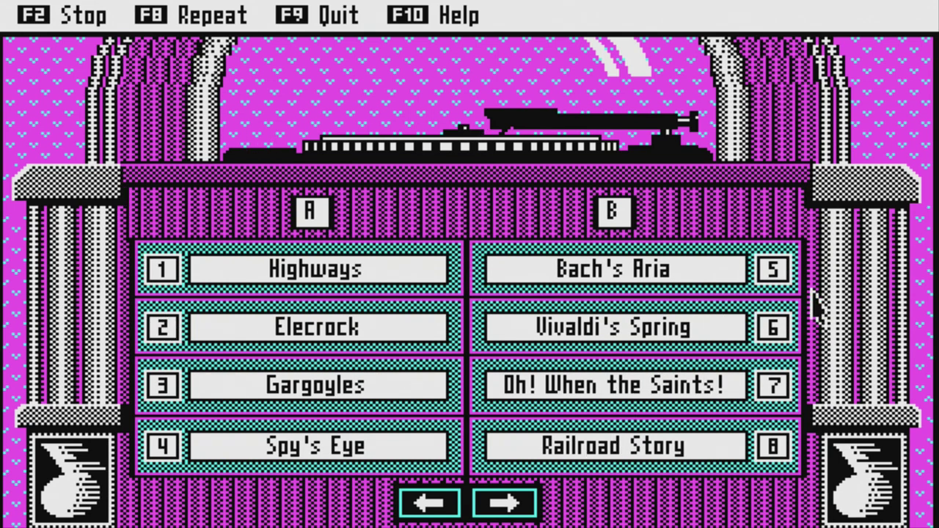
- Play and stop Bach's Aria and Railroad Story in the jukebox, and quit the program
left_click(774, 275)
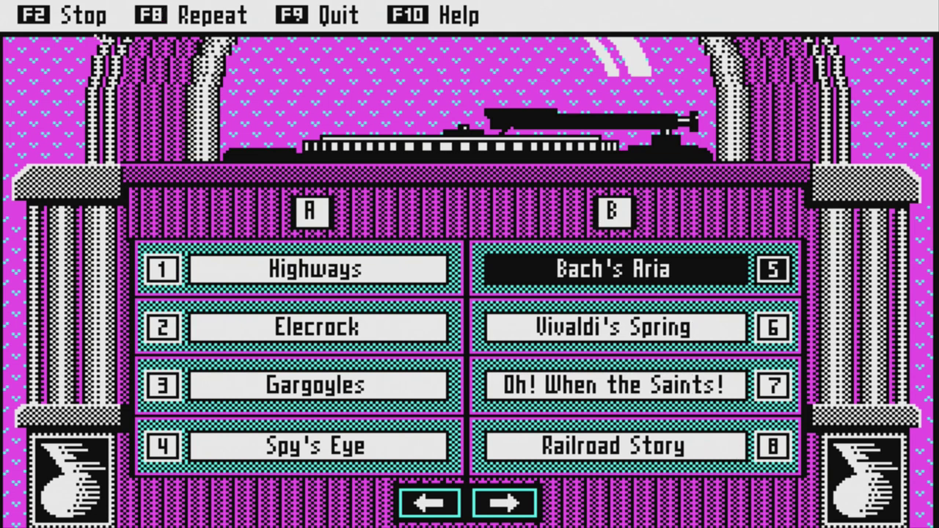
left_click(69, 21)
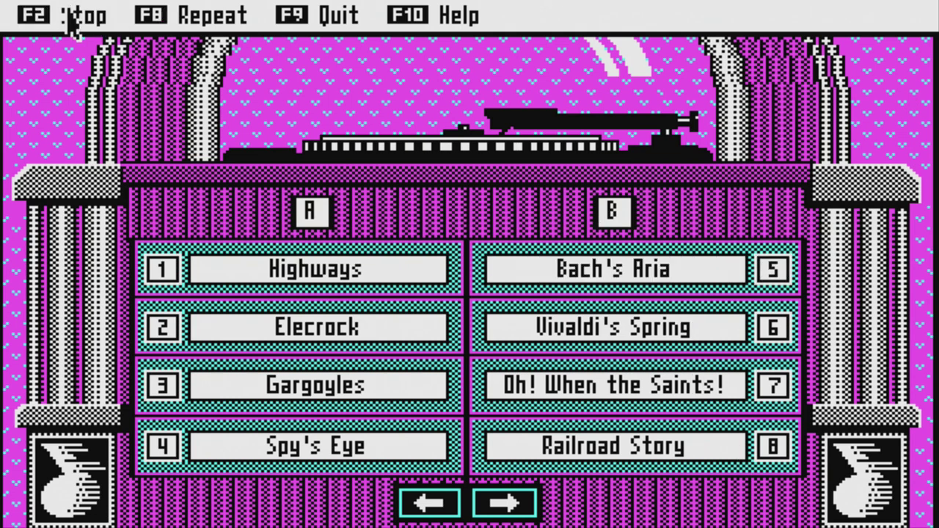
left_click(772, 449)
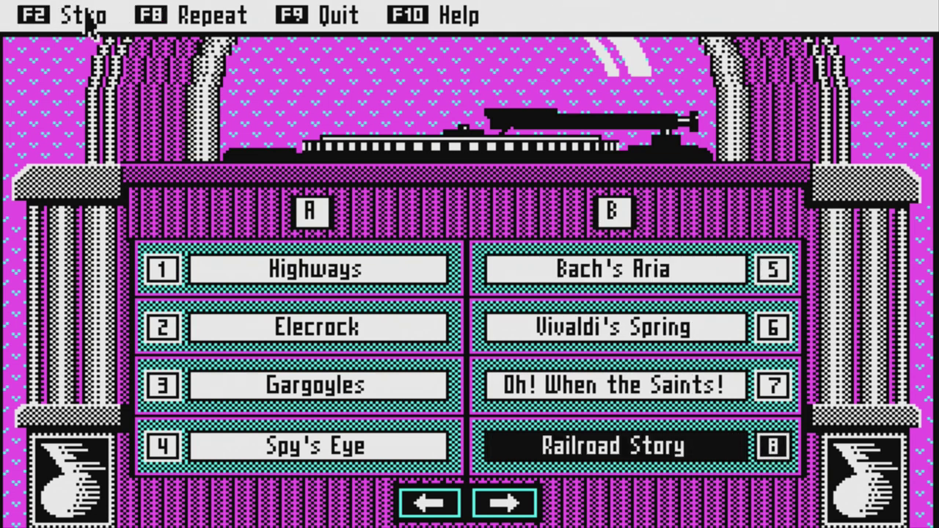
left_click(33, 21)
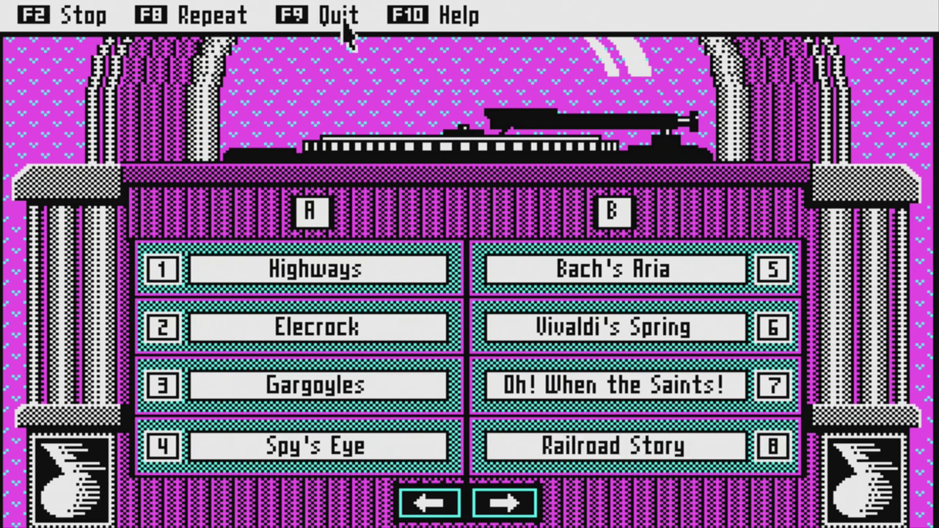
left_click(342, 18)
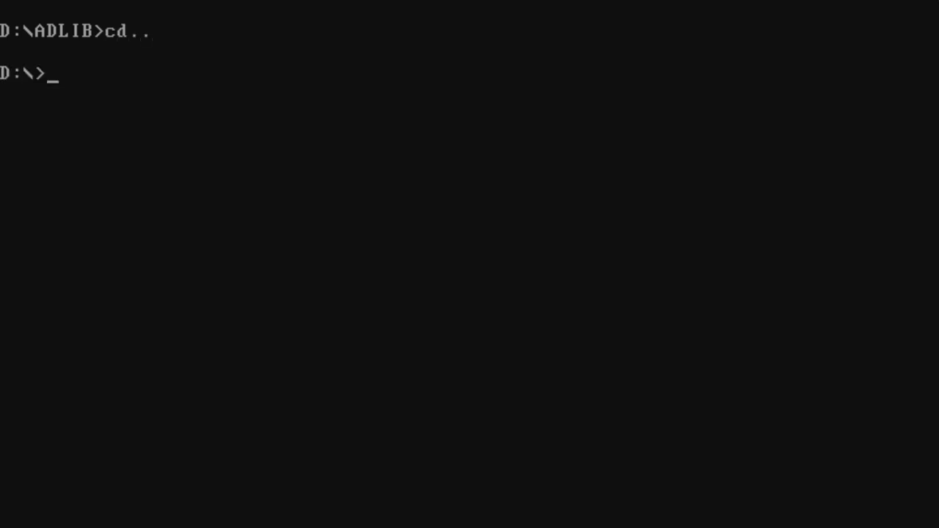
- Stop the emulation outside full screen and close the PCem Configuration Manager
key("ctrl+c")
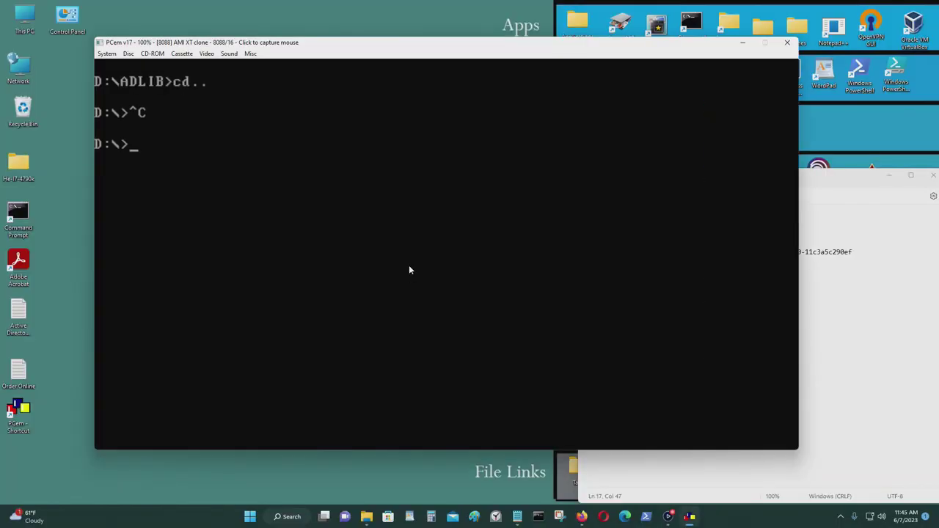
left_click(108, 54)
left_click(121, 96)
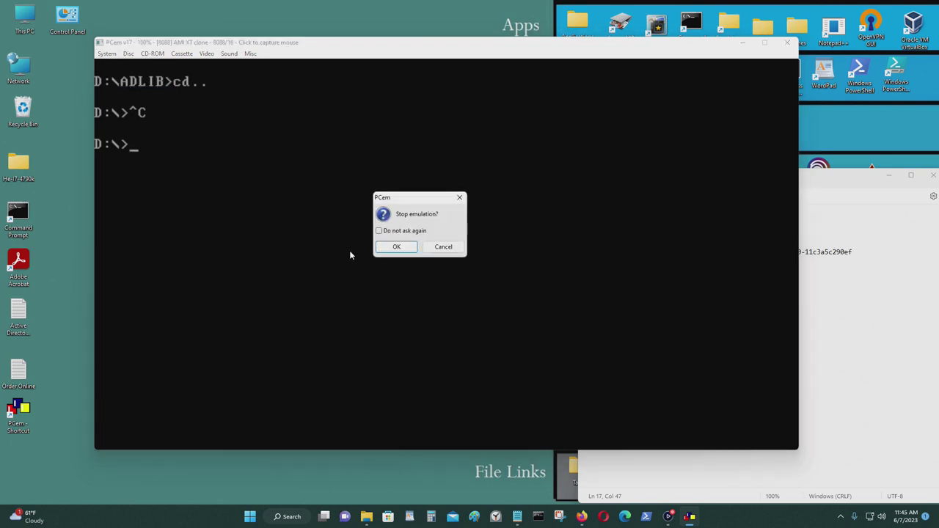
left_click(395, 246)
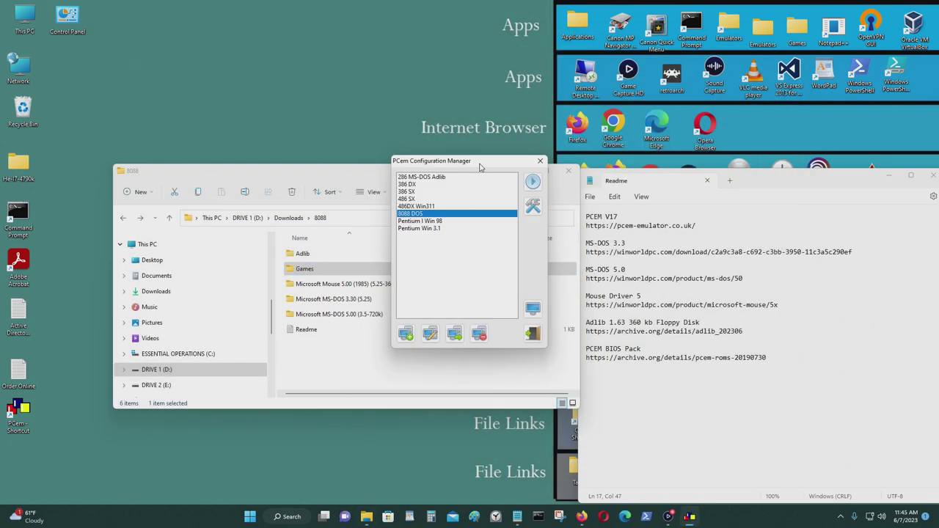
left_click_drag(480, 163, 691, 156)
left_click(742, 321)
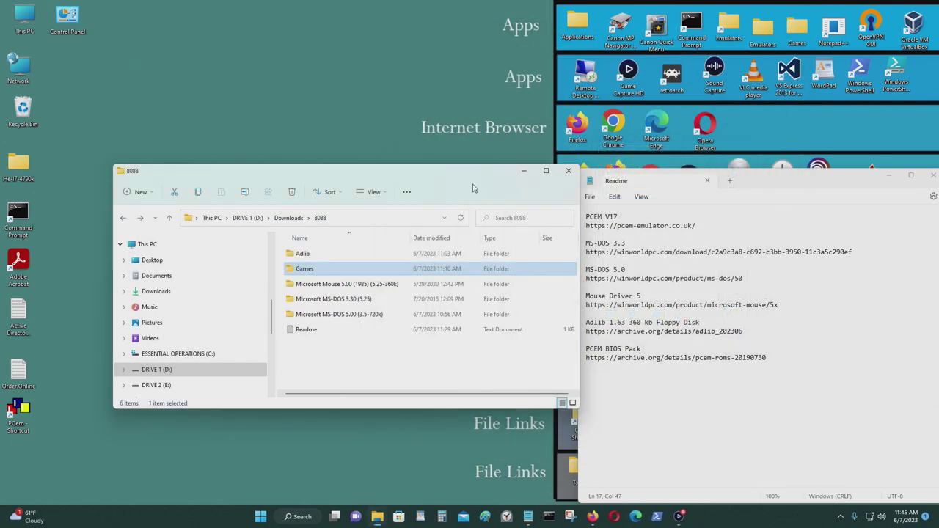
left_click_drag(472, 182, 463, 217)
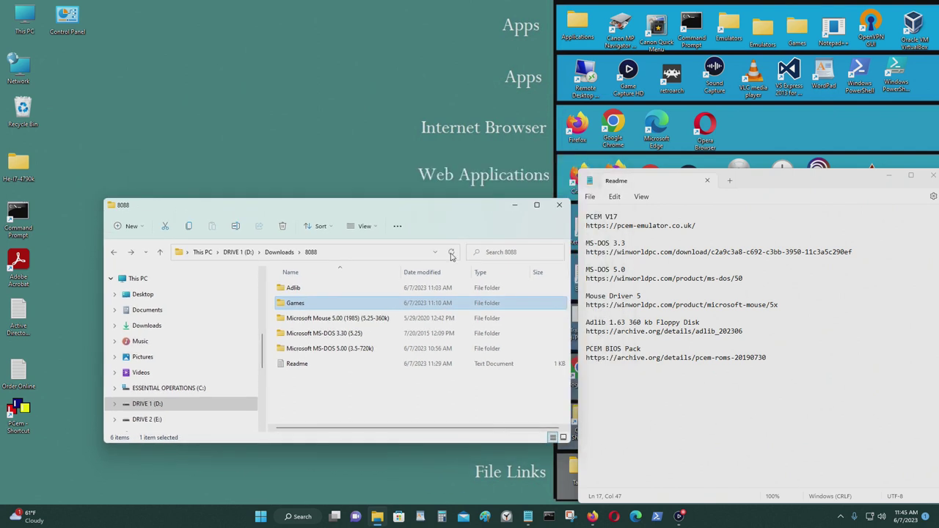
- Search Windows for computer management and open Disk Management under Storage in Computer Management
left_click(310, 517)
type("computer")
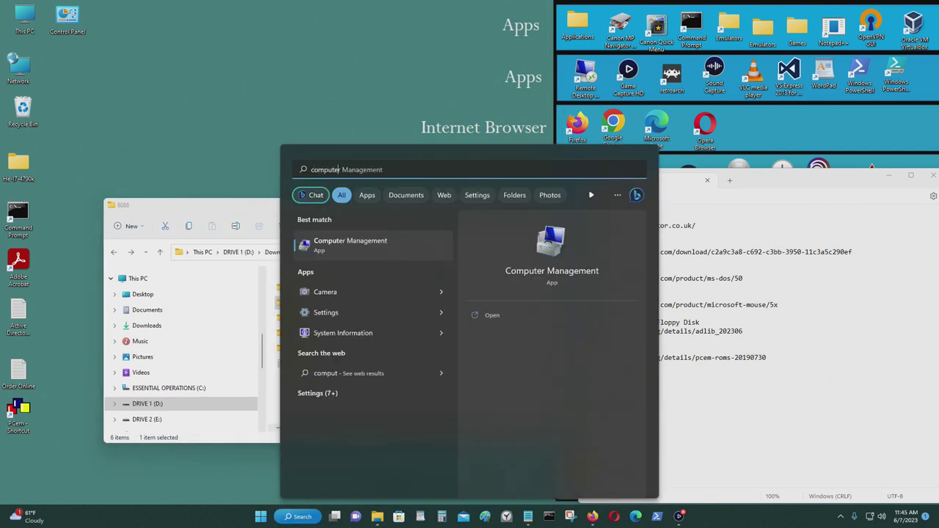
type(" manage")
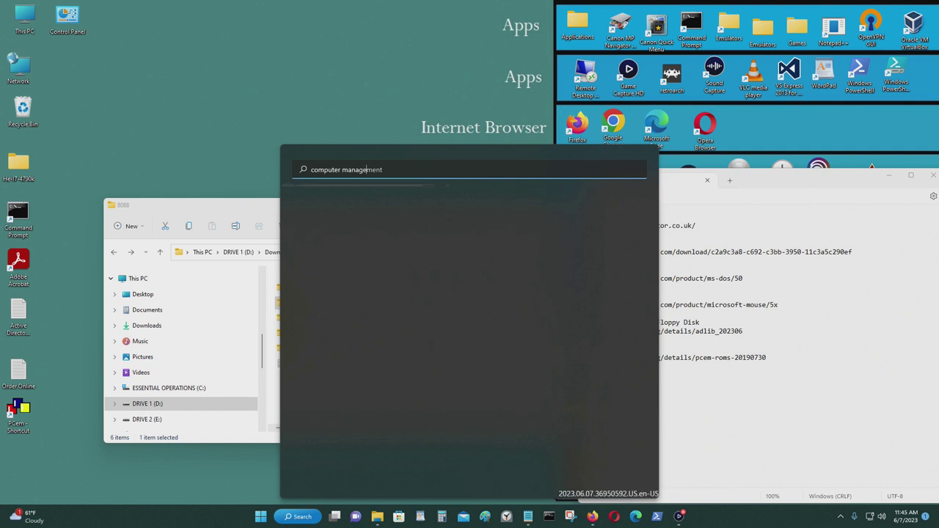
type("ment")
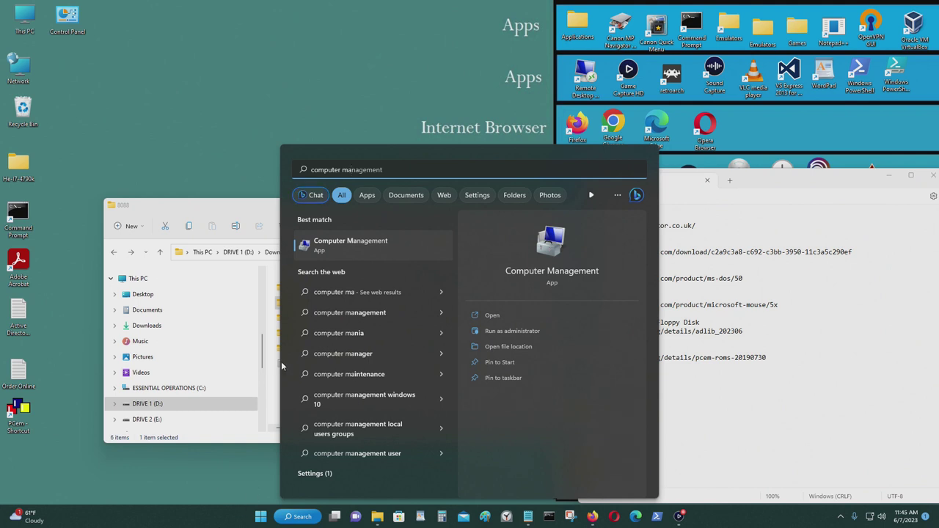
left_click(341, 244)
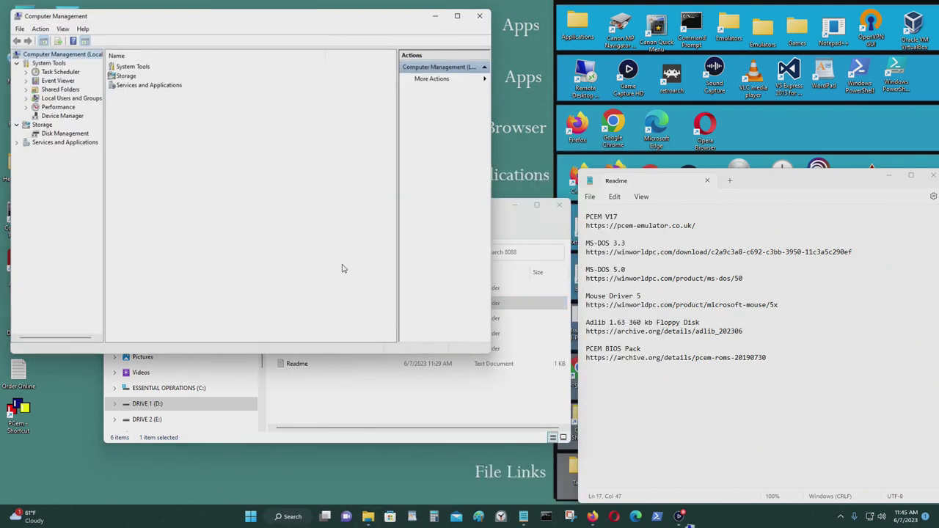
double_click(124, 77)
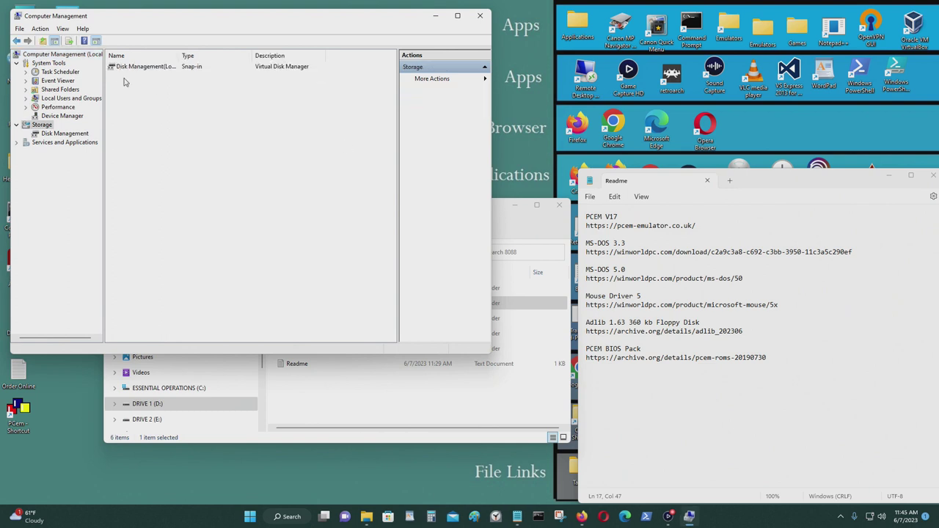
double_click(133, 67)
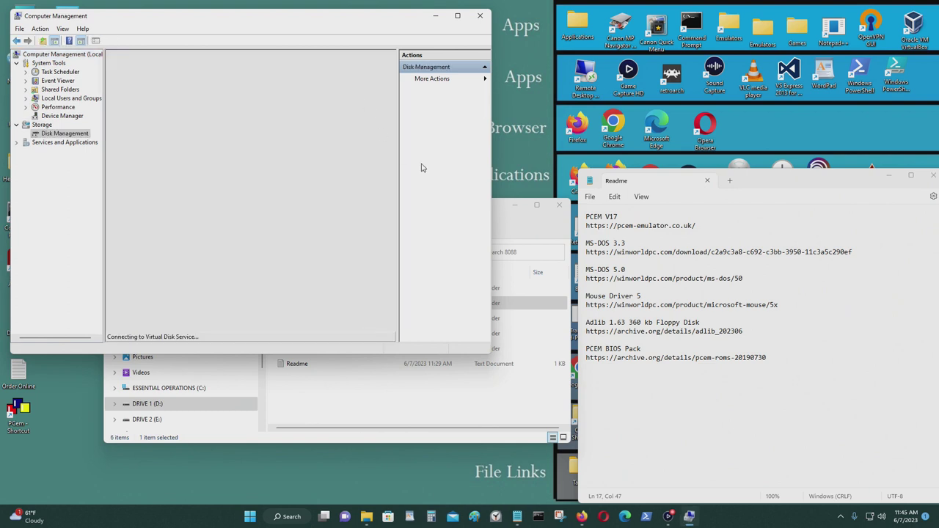
- Start attaching a virtual hard disk in Disk Management and browse for its file
left_click(499, 401)
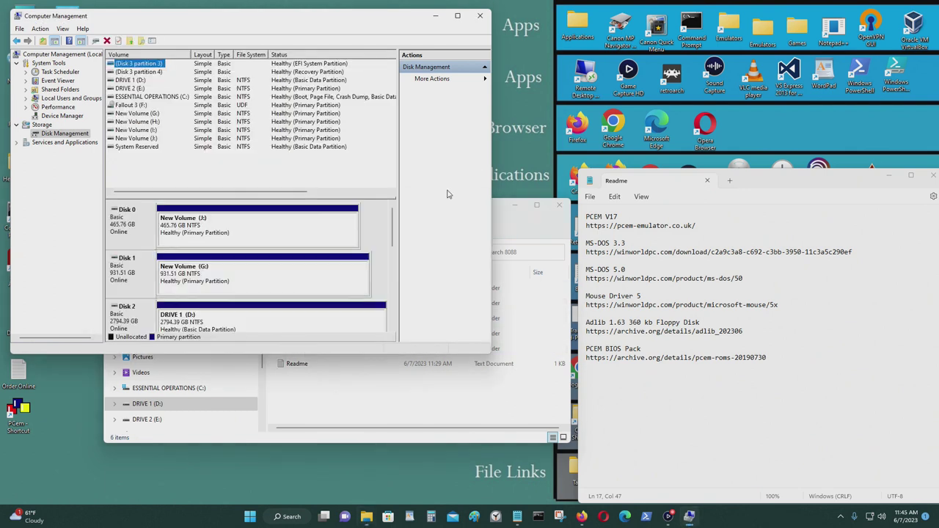
left_click(128, 324)
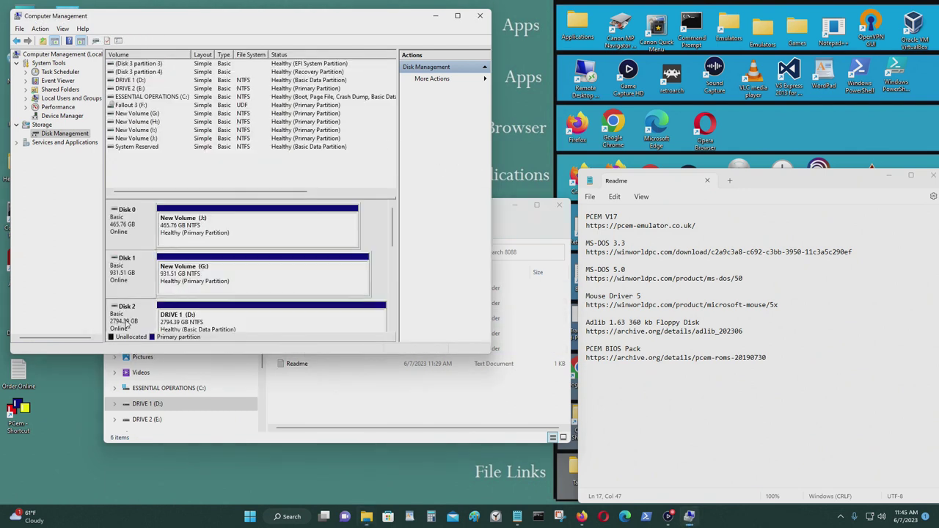
left_click(453, 81)
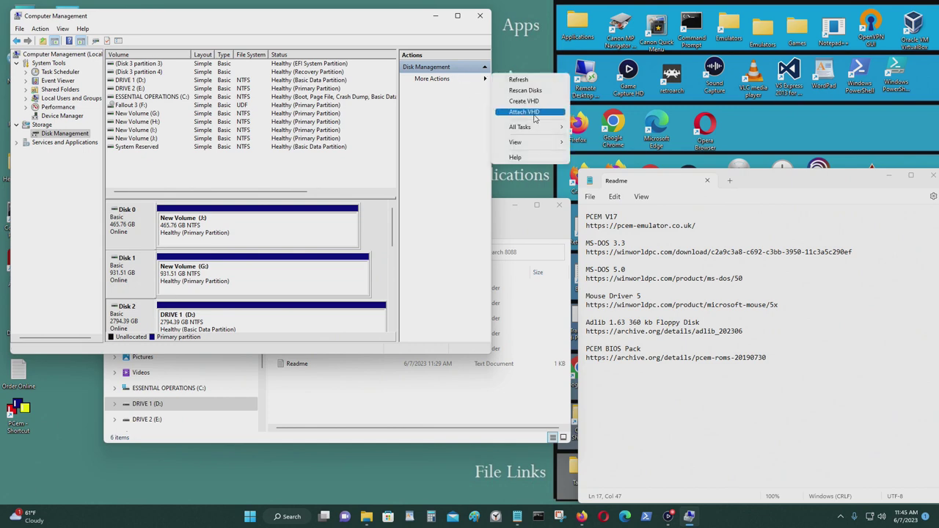
left_click(532, 114)
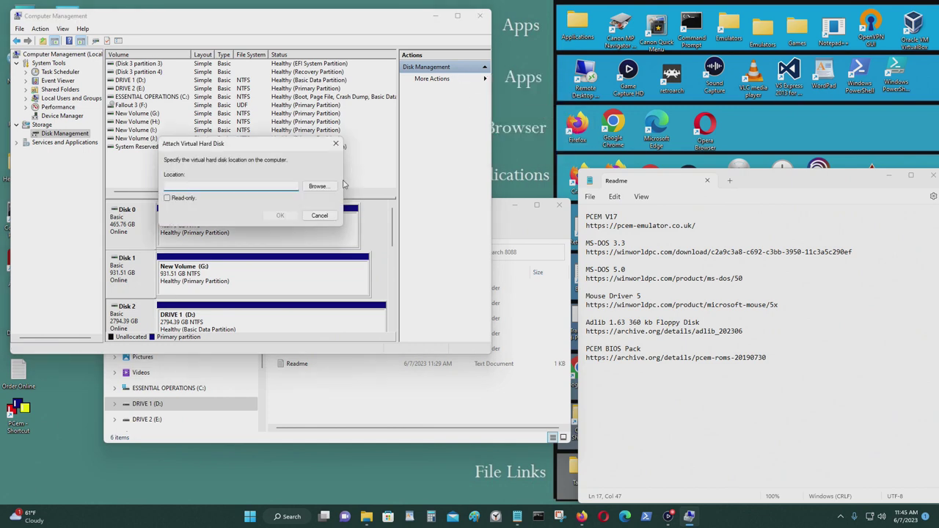
left_click(318, 186)
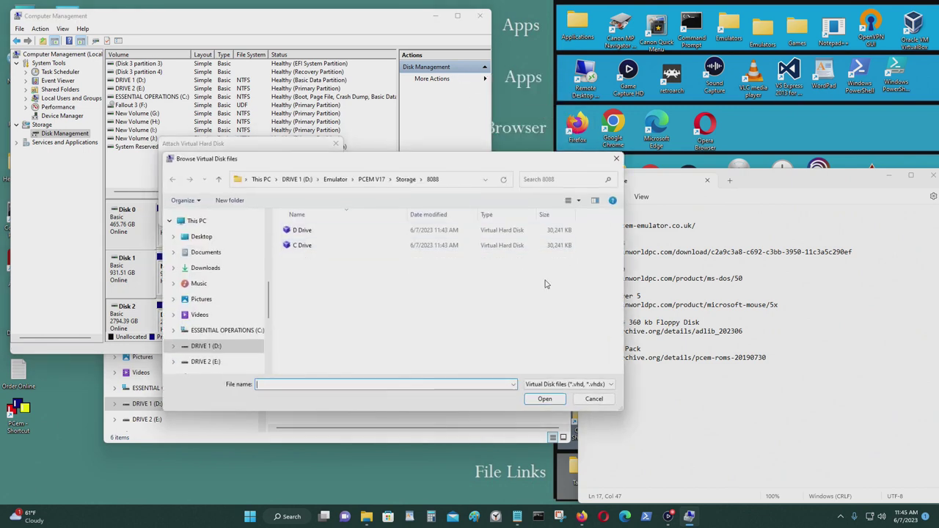
- Attach the D Drive virtual disk file from D:\Emulator\PCEM V17\Storage\8088
left_click(462, 183)
left_click(439, 179)
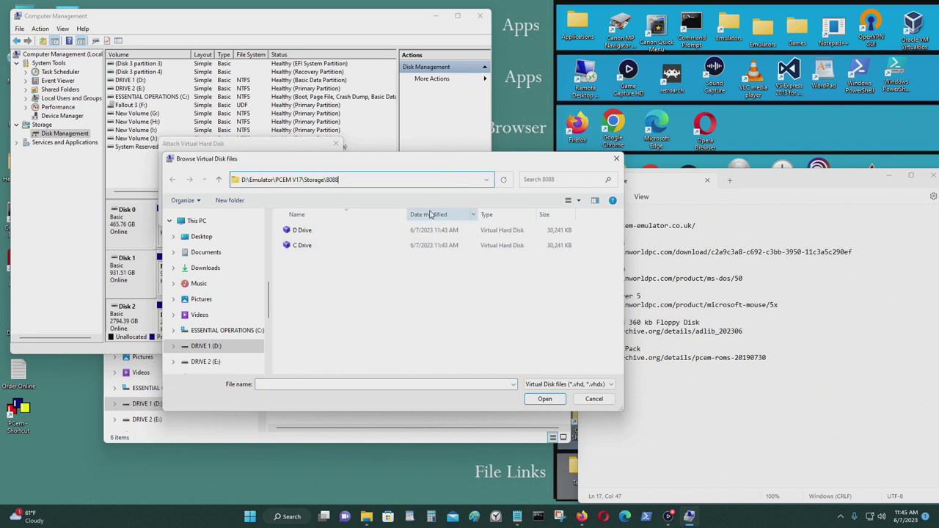
key("BackSpace")
key("BackSpace")
key("BackSpace")
key("BackSpace")
key("Return")
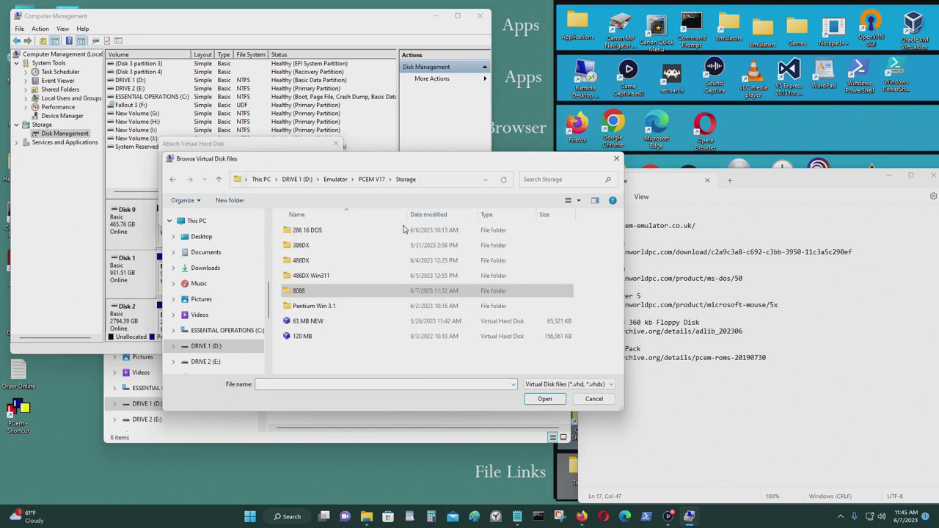
double_click(319, 291)
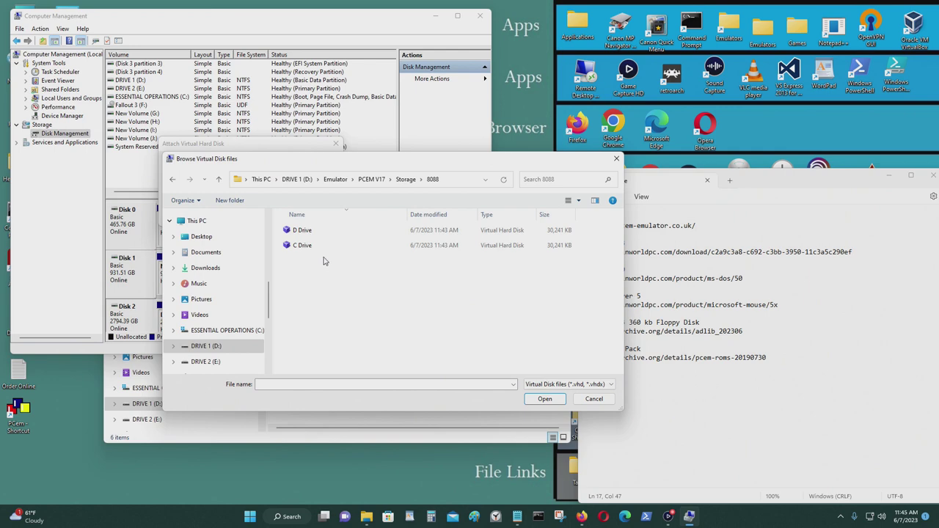
left_click(302, 230)
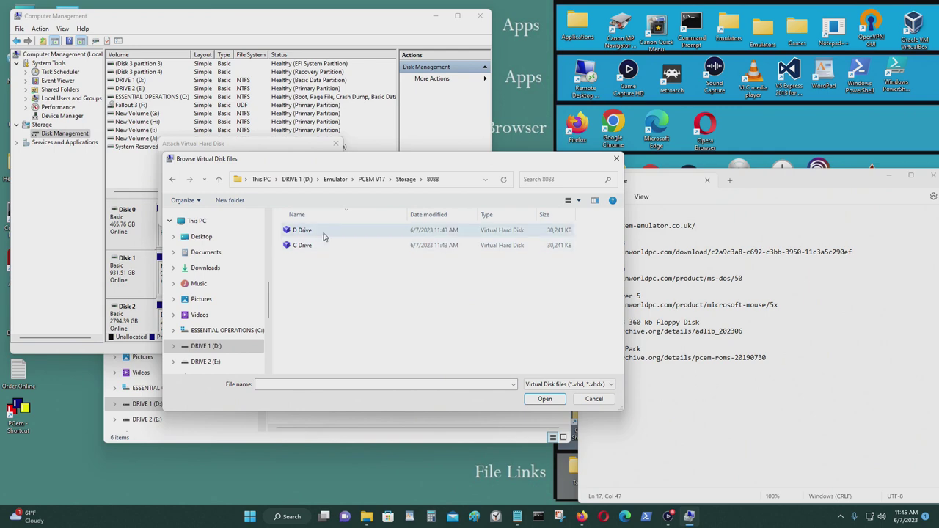
left_click(556, 398)
left_click(276, 218)
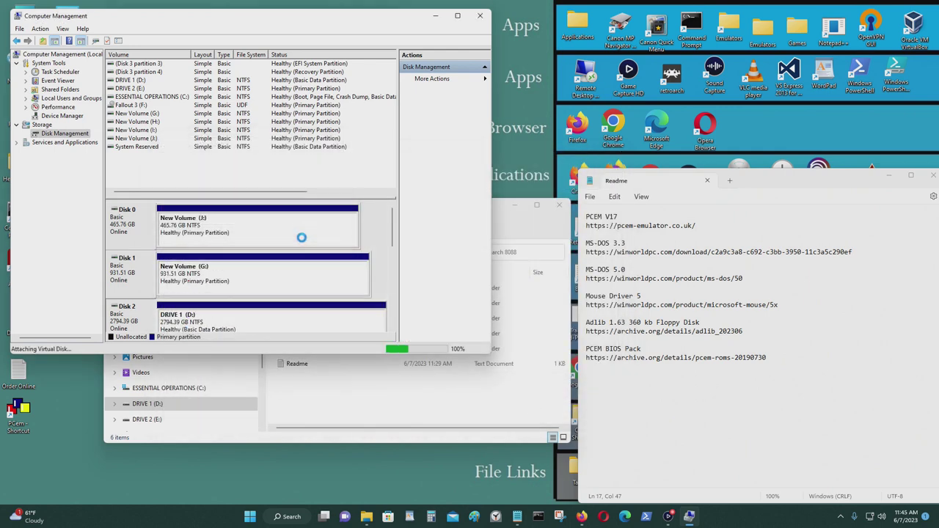
- Minimize Computer Management and copy the Games folder from Downloads\8088 to the root of Local Disk (K:)
left_click_drag(409, 222, 814, 74)
left_click(435, 15)
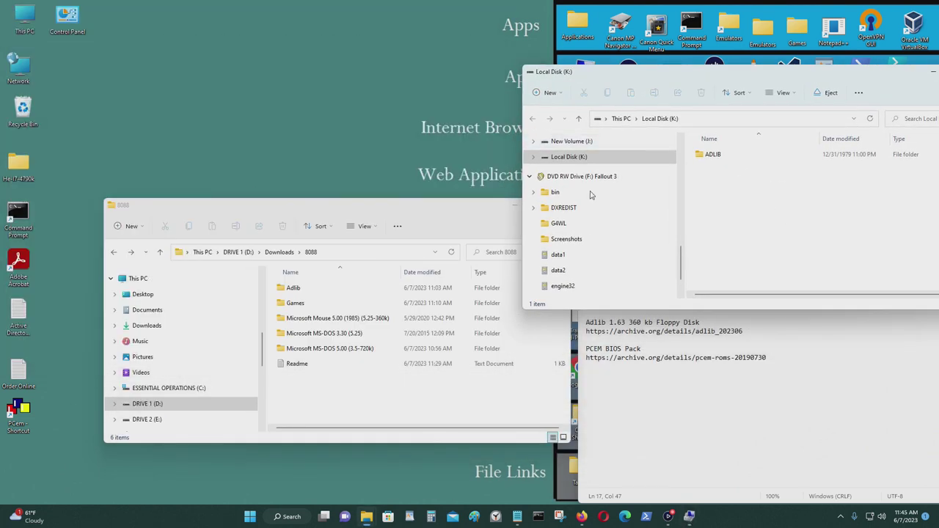
double_click(290, 303)
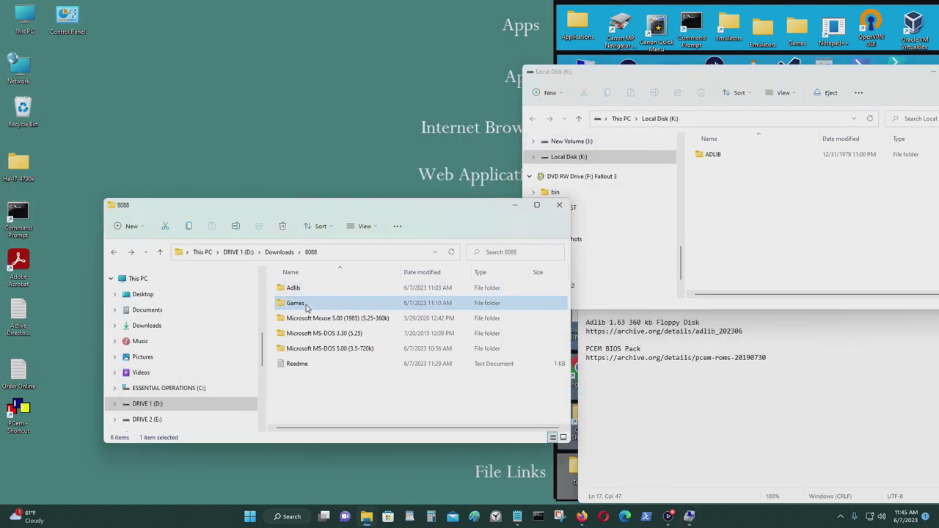
left_click(114, 252)
left_click_drag(293, 303, 755, 234)
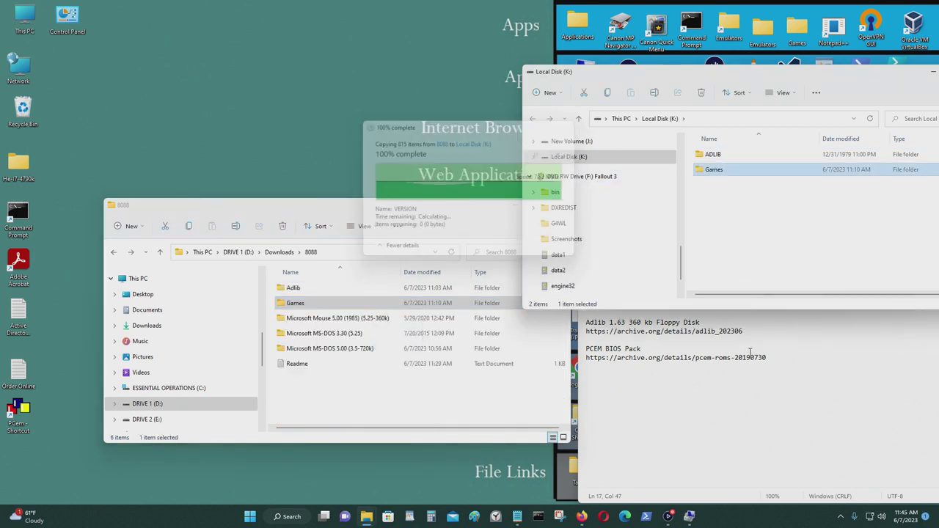
- Move the 8088 folder window aside and close the Local Disk (K:) window
left_click_drag(437, 213, 364, 182)
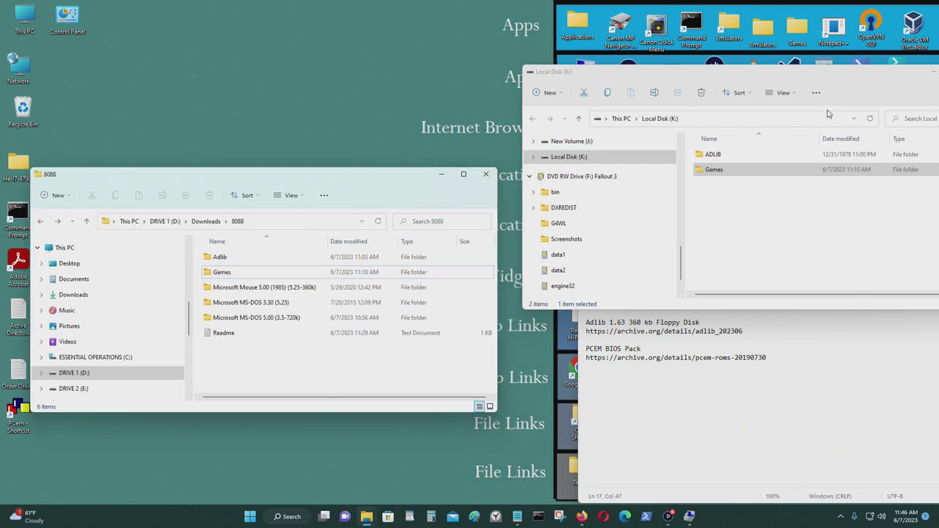
left_click_drag(807, 78, 335, 78)
left_click(542, 70)
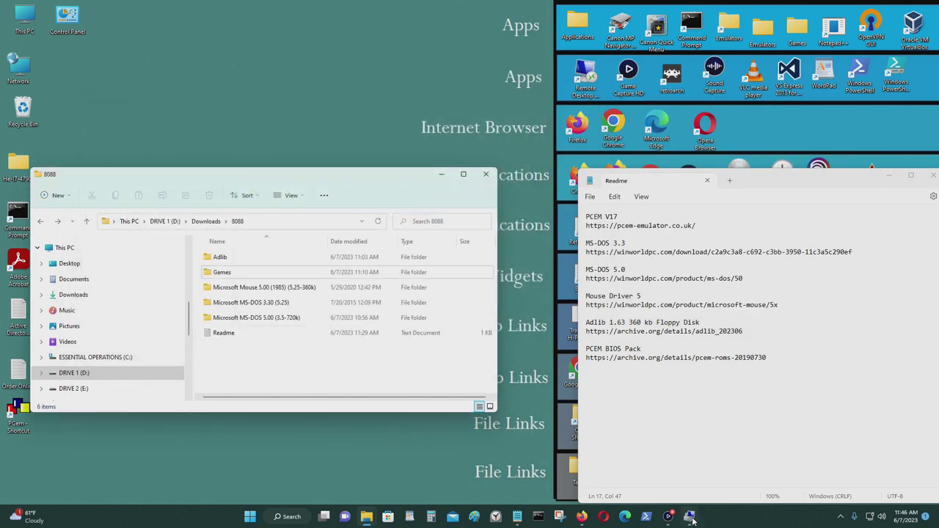
- Open a new File Explorer window beside the 8088 folder and show the Games folder on Local Disk (K:)
mouse_move(692, 520)
middle_click(365, 519)
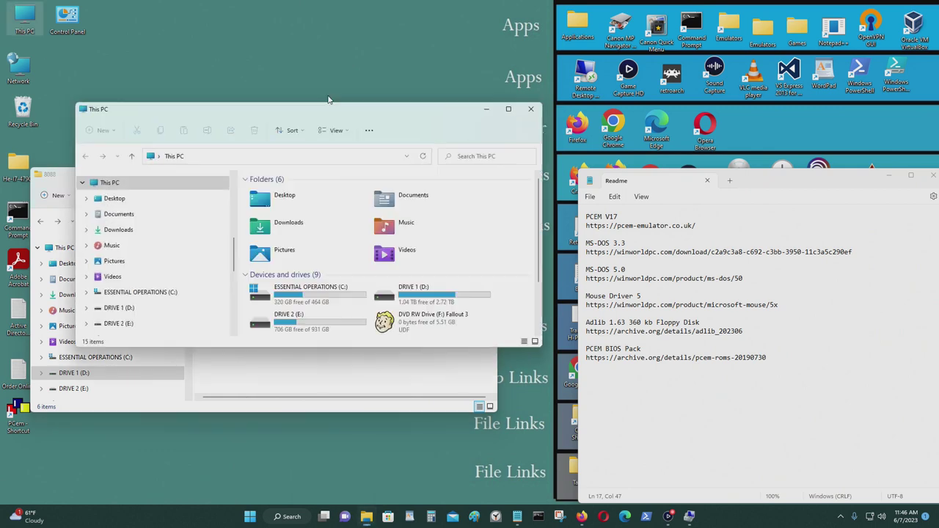
left_click_drag(320, 111, 750, 188)
scroll(822, 334, "down", 1)
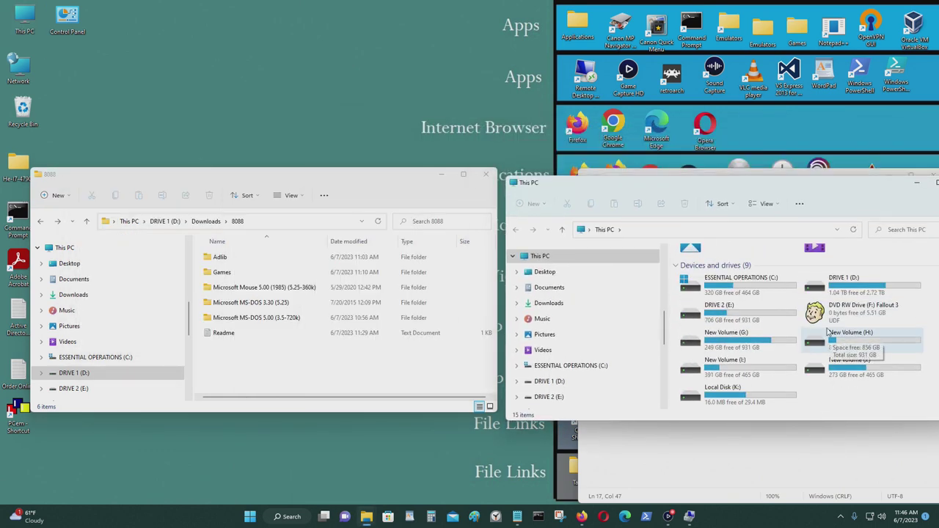
double_click(759, 406)
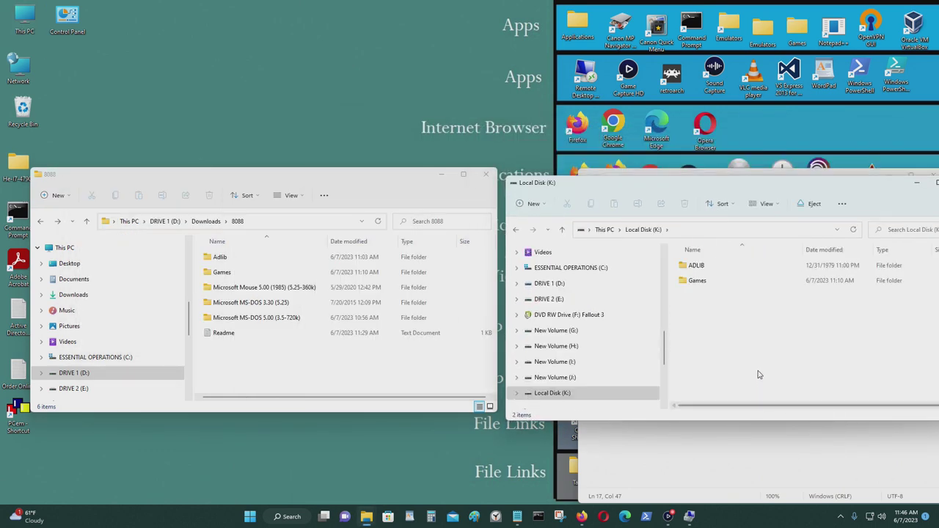
double_click(724, 279)
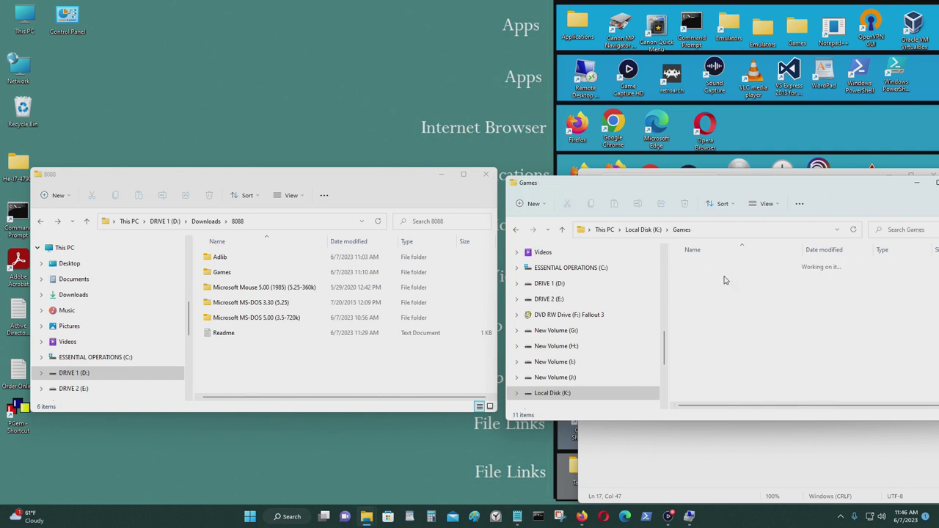
- Open D:\Emulator\Dos1 in another File Explorer window and look through its game folders and archives
double_click(24, 18)
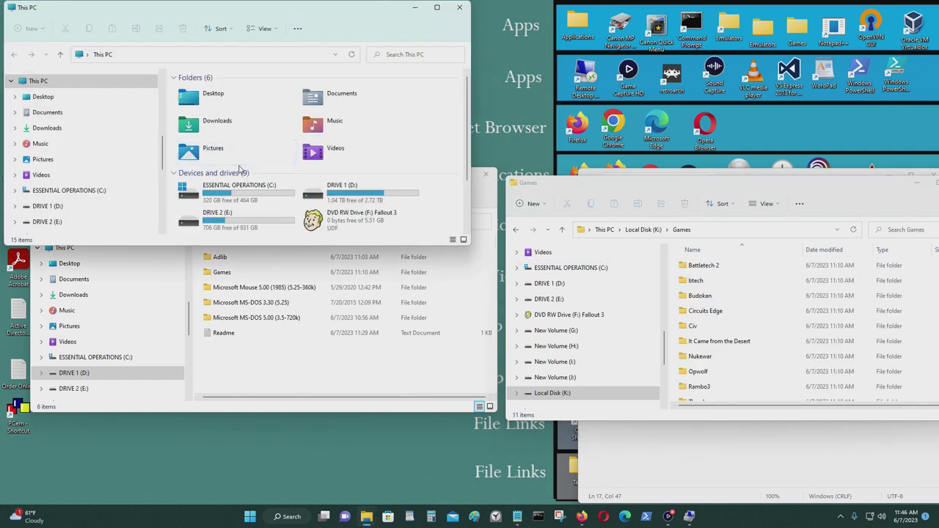
double_click(343, 192)
double_click(253, 197)
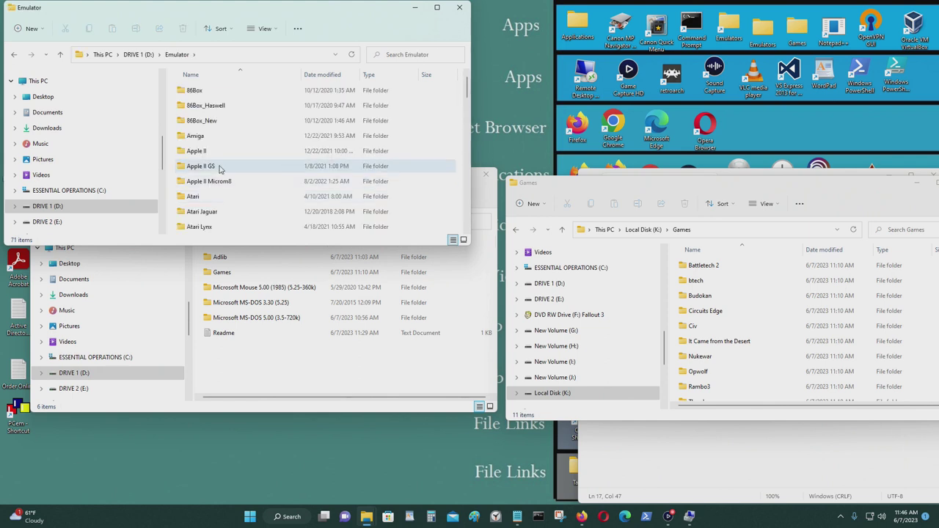
scroll(221, 176, "down", 5)
scroll(223, 192, "up", 1)
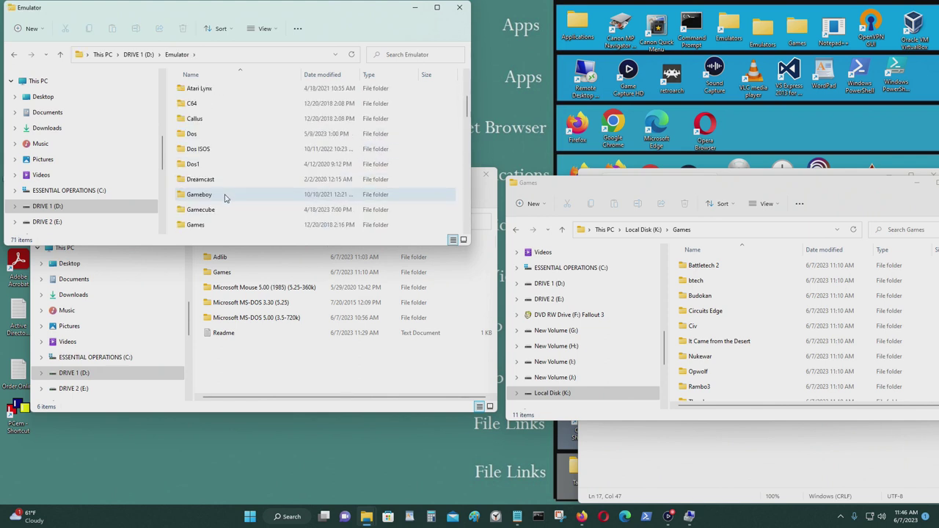
double_click(210, 166)
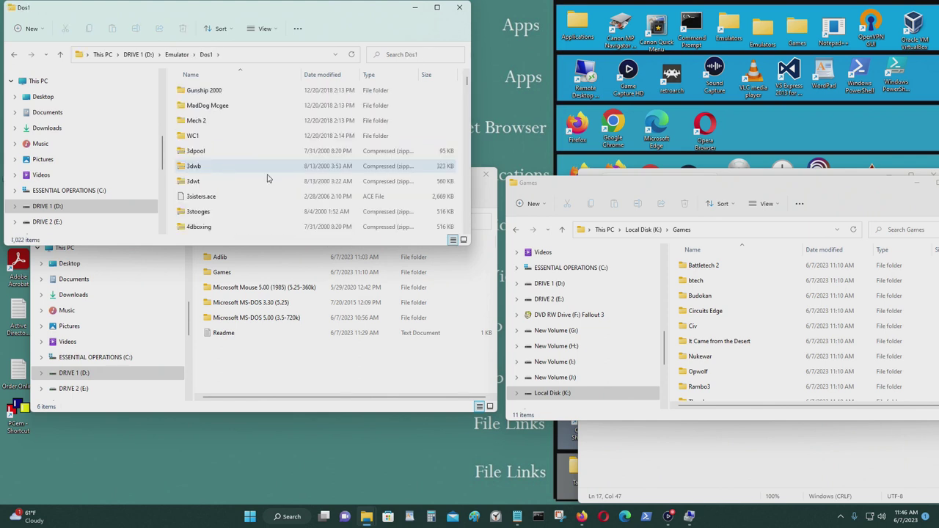
scroll(298, 182, "down", 2)
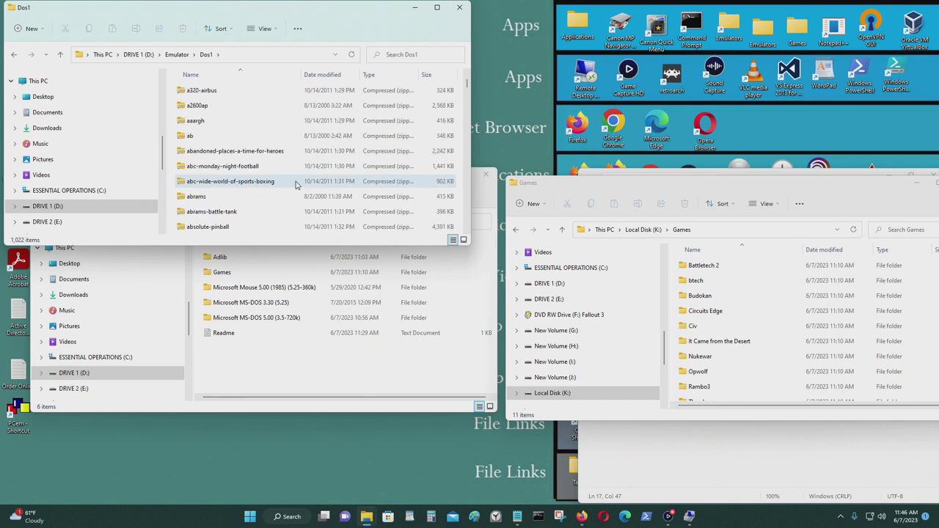
scroll(297, 185, "down", 3)
scroll(297, 185, "up", 6)
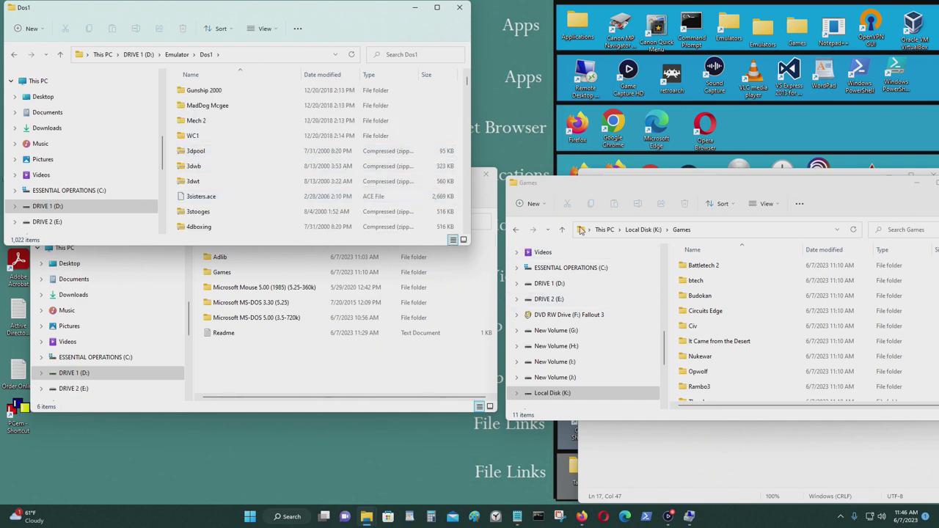
- Return to the root of Local Disk (K:) and browse further through the Dos1 game archives
left_click(515, 231)
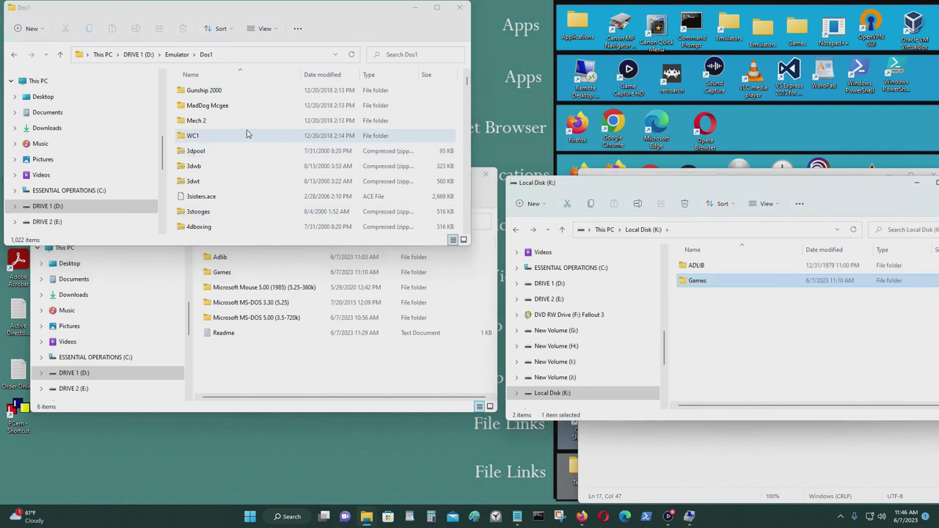
left_click(224, 129)
left_click_drag(224, 129, 246, 136)
scroll(258, 162, "down", 4)
scroll(259, 166, "down", 10)
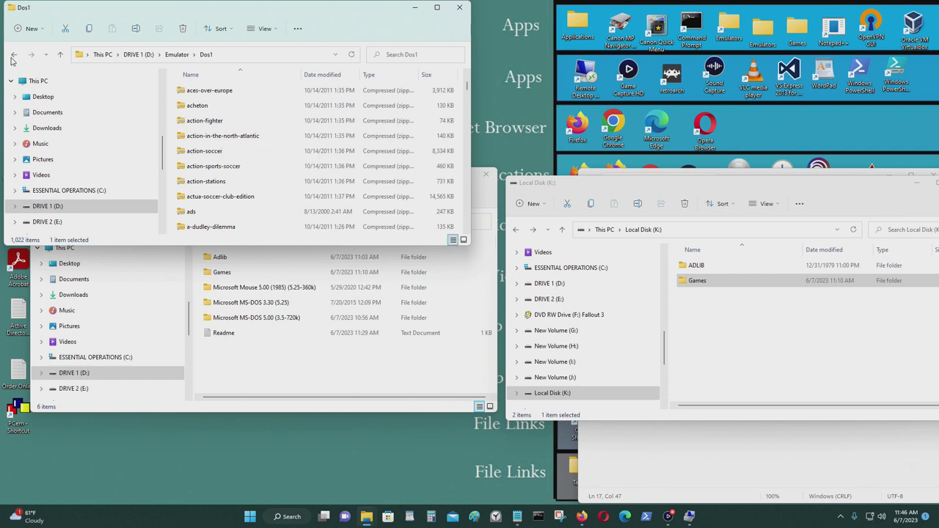
- Go back from Dos1 to the Emulator folder and open Dos\Simulator
left_click(11, 56)
left_click(14, 56)
left_click(31, 56)
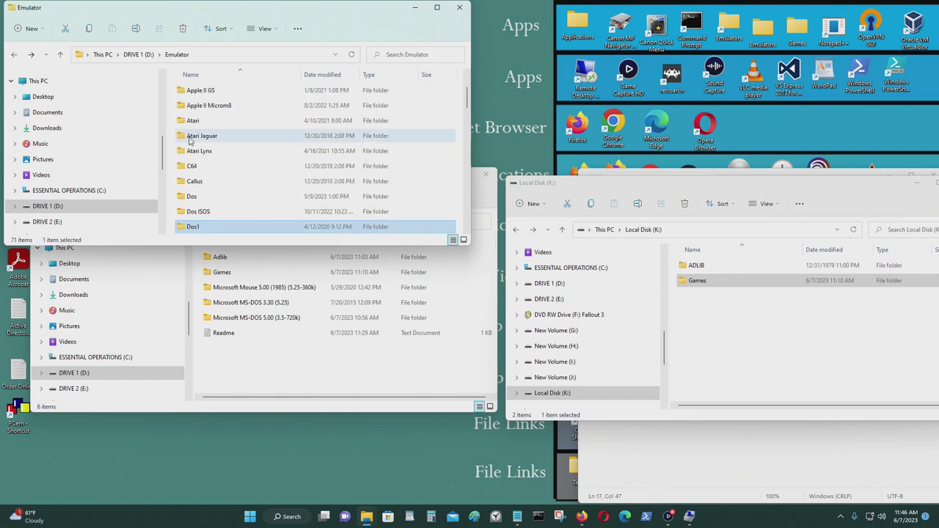
double_click(232, 196)
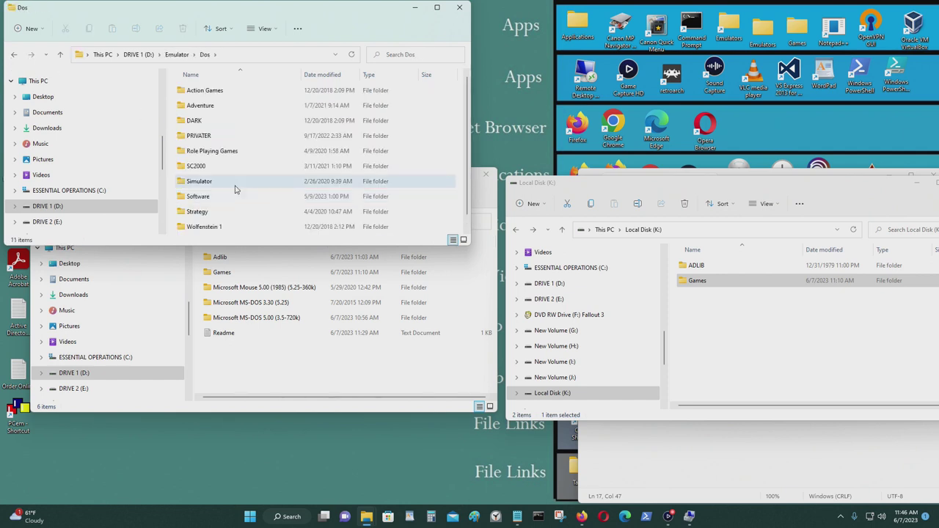
scroll(245, 221, "down", 1)
double_click(237, 167)
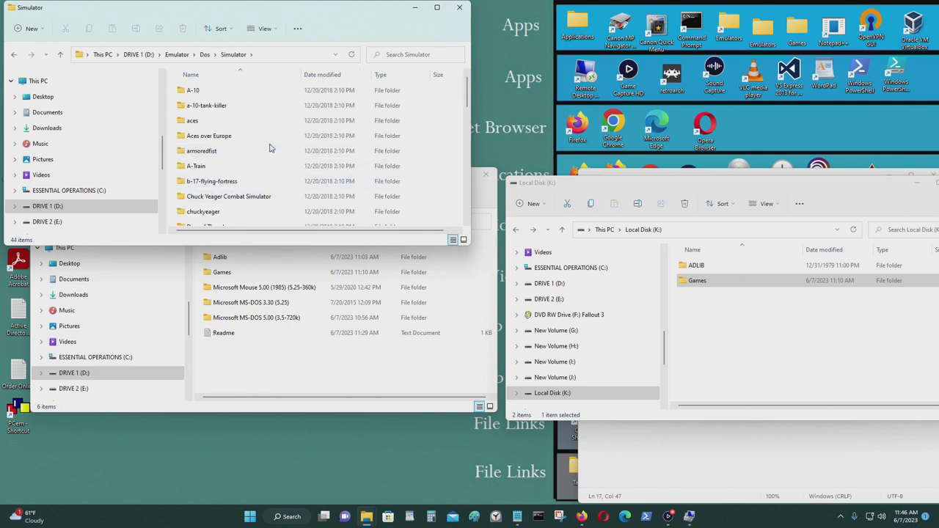
- Copy the A-10, LHX and Mechwar folders from Simulator into the Games folder on Local Disk (K:)
left_click_drag(232, 90, 719, 284)
scroll(346, 190, "down", 8)
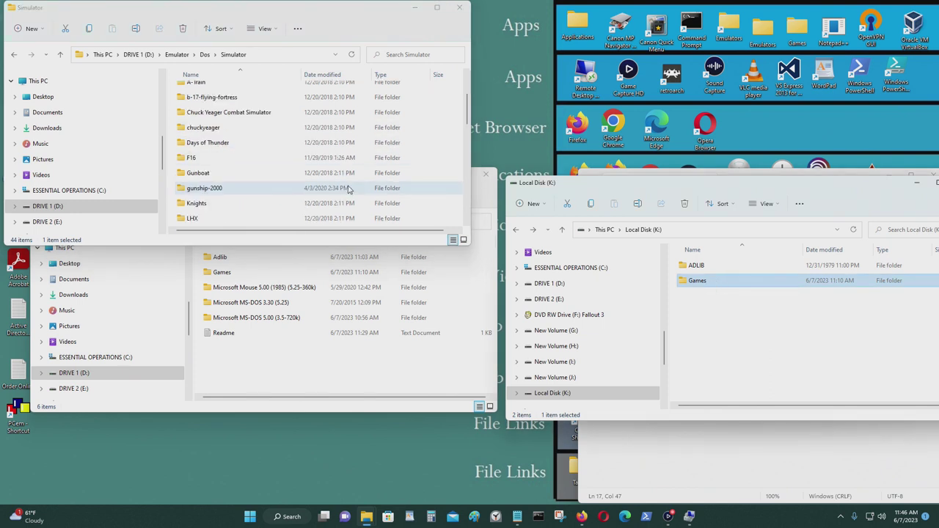
scroll(350, 201, "up", 2)
left_click_drag(249, 119, 722, 280)
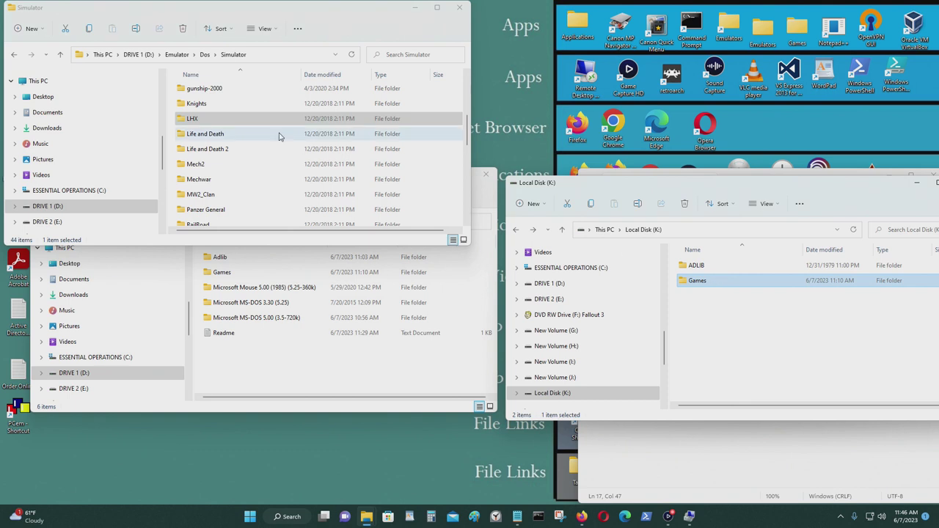
left_click_drag(273, 183, 737, 281)
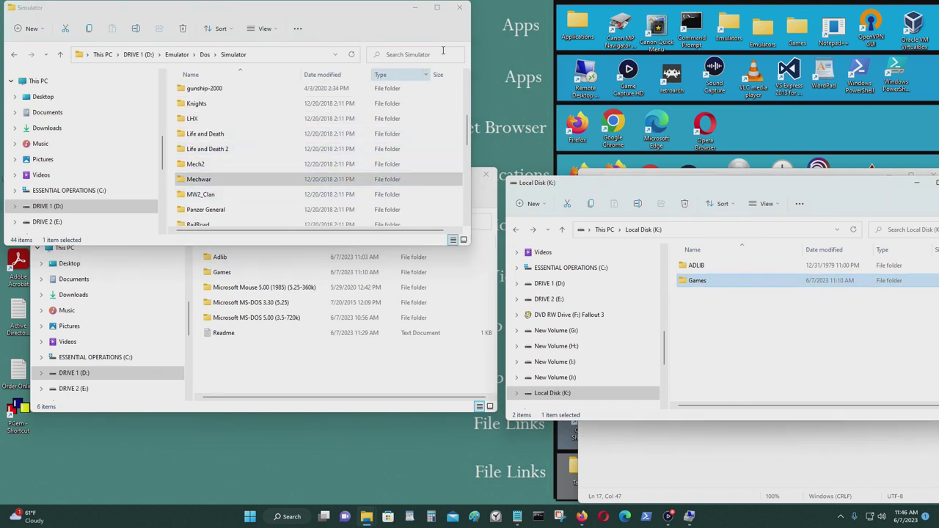
- Close the Simulator and Local Disk (K:) windows and bring Computer Management back up
left_click(459, 9)
left_click_drag(761, 191, 636, 192)
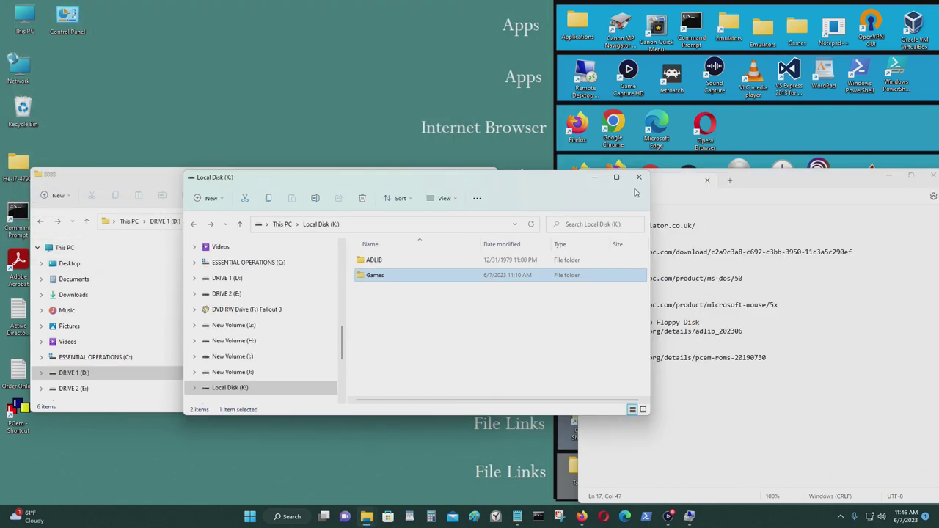
left_click(638, 178)
left_click(688, 516)
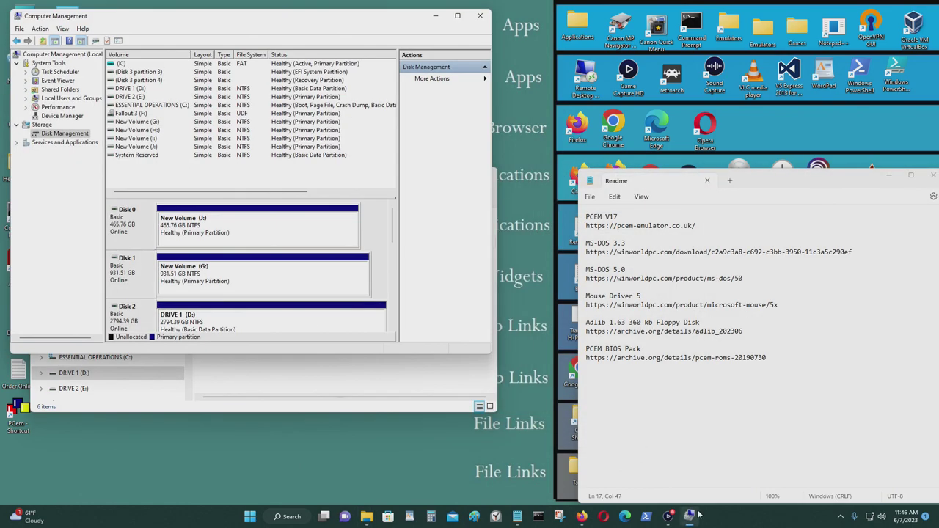
- Detach the 30 MB virtual hard disk (Disk 7) in Disk Management and close Computer Management
left_click(455, 17)
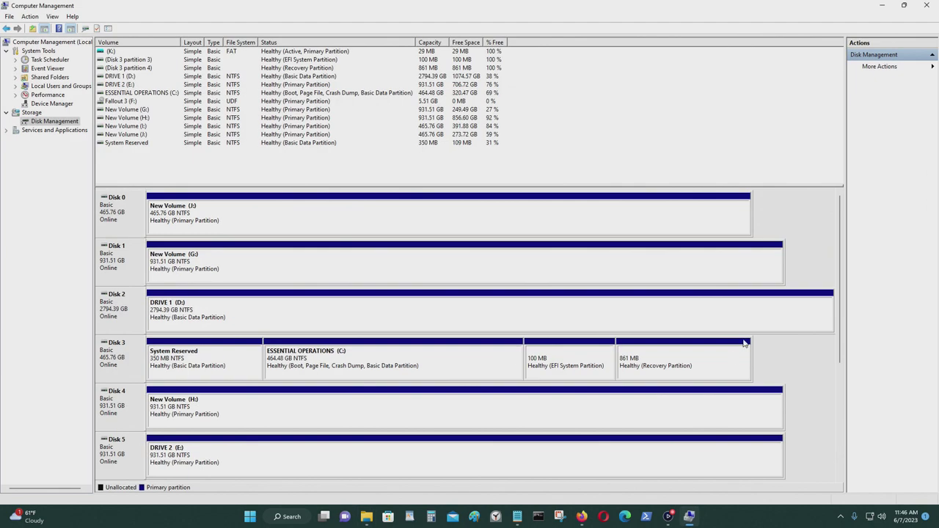
left_click_drag(844, 364, 849, 484)
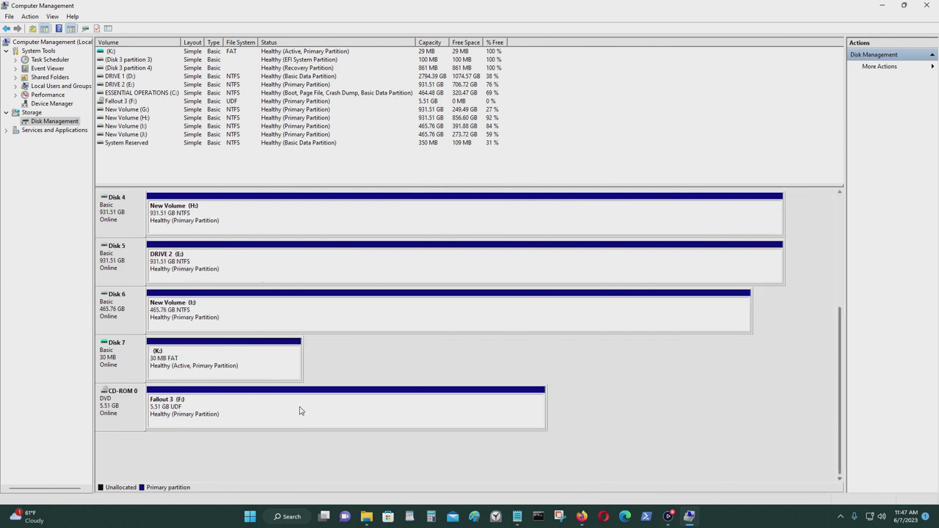
right_click(111, 364)
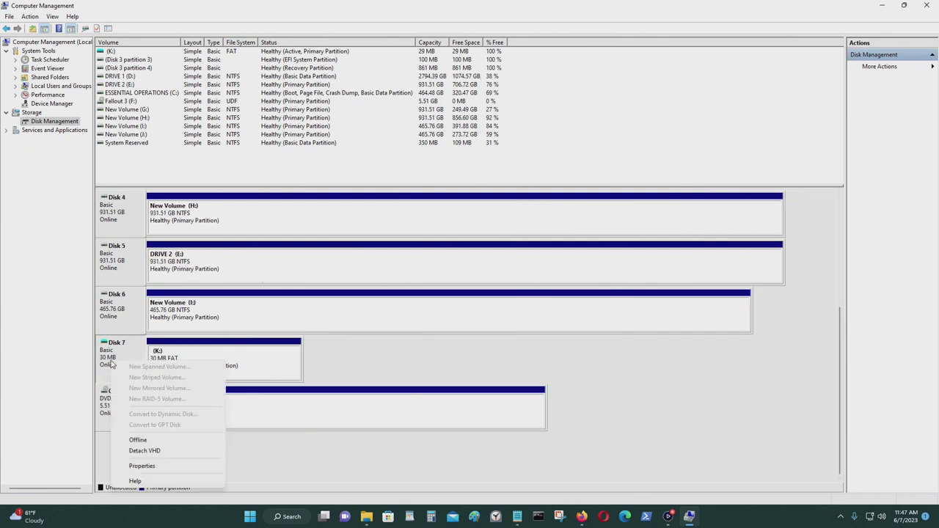
left_click(164, 452)
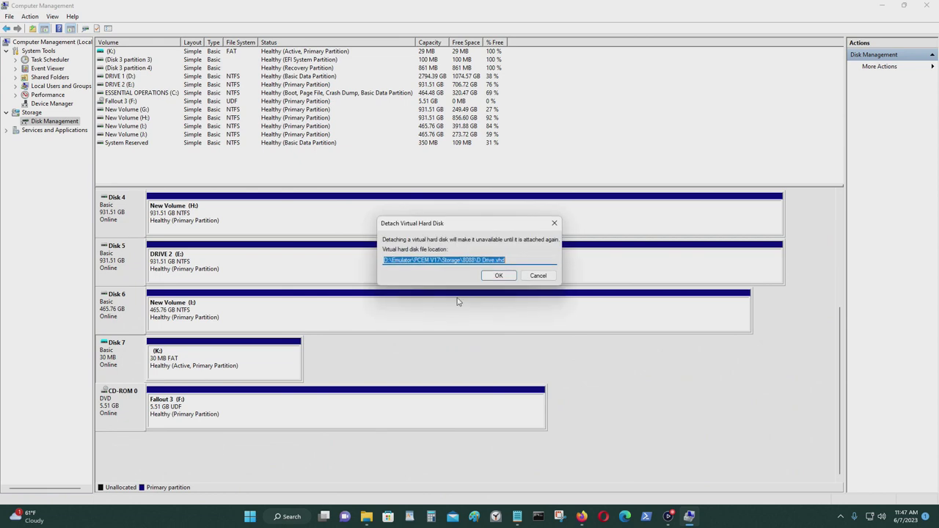
left_click(497, 275)
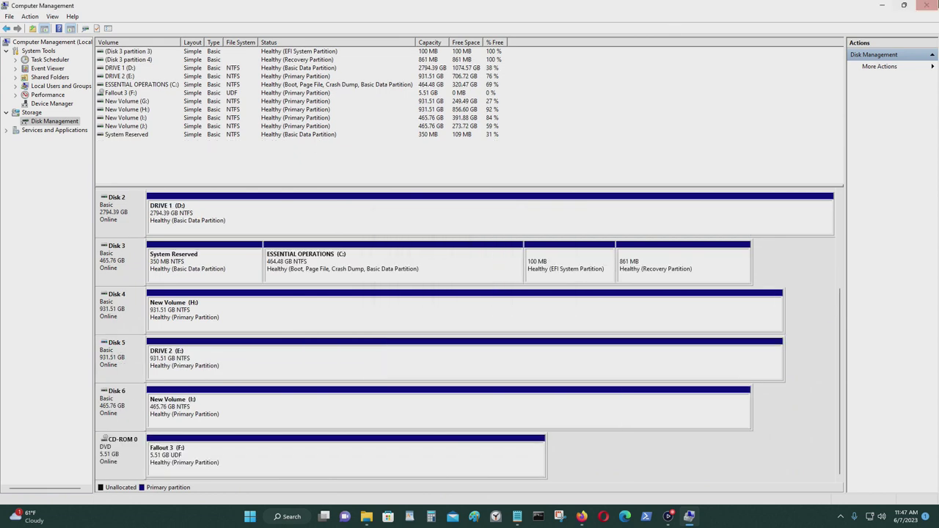
left_click(927, 6)
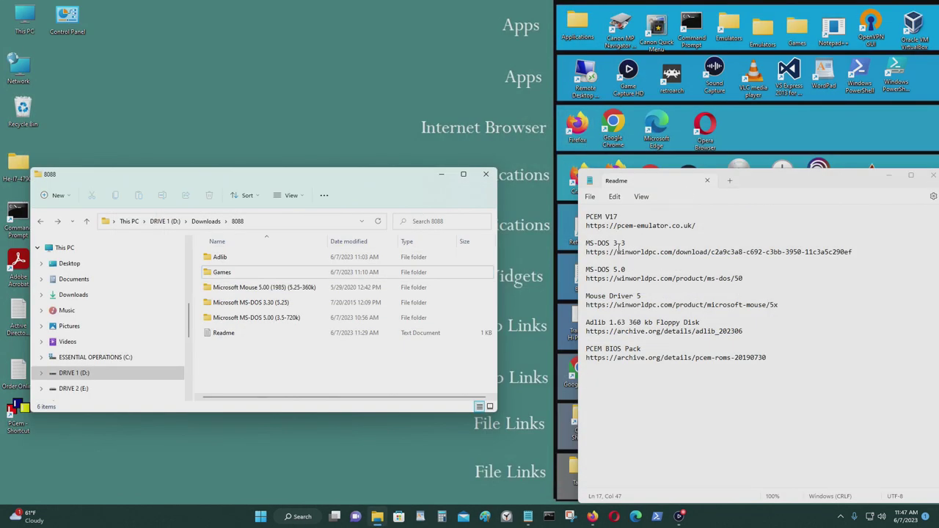
- Move the 8088 folder window aside, open PCem and start the 8088 DOS machine
left_click_drag(266, 184, 340, 182)
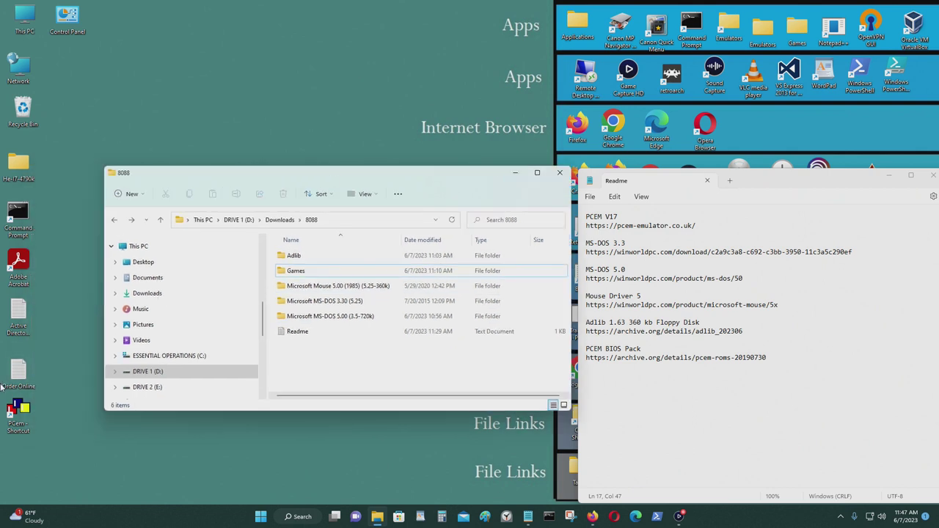
double_click(19, 416)
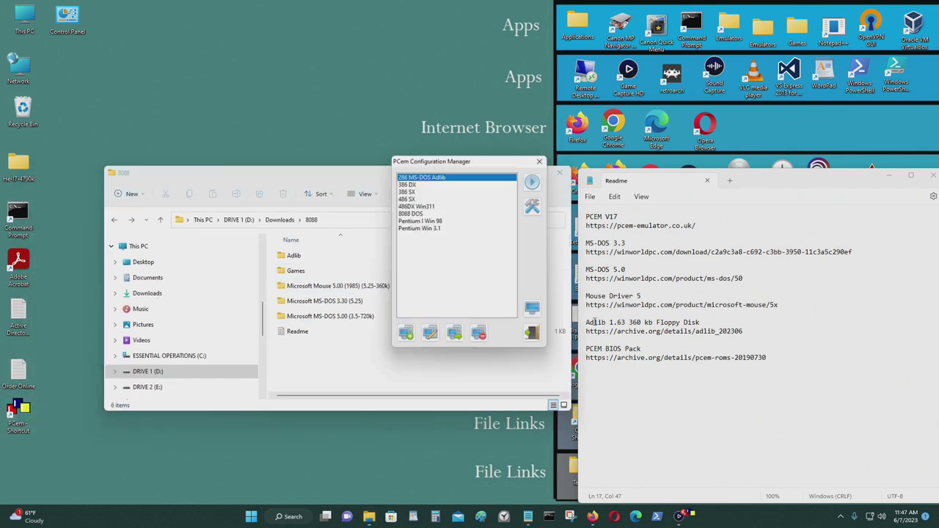
left_click(428, 214)
left_click(533, 183)
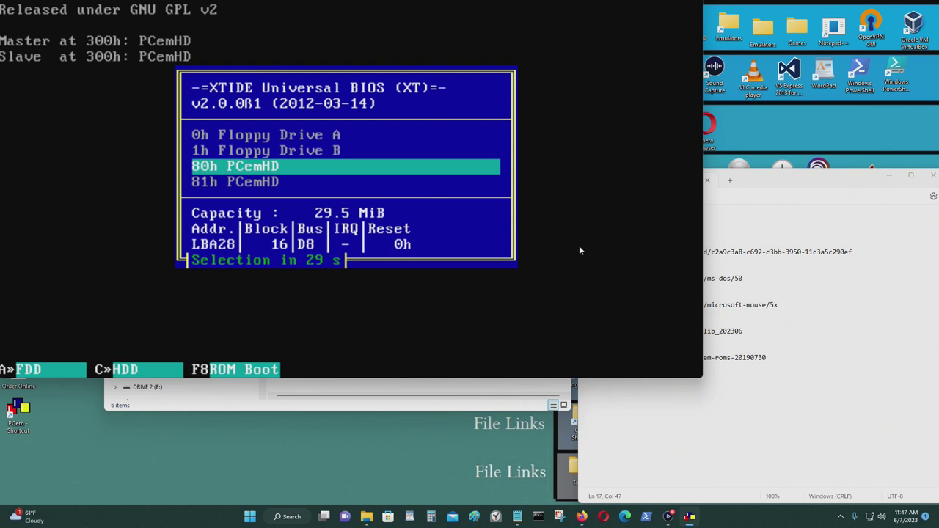
- Move the emulator window fully into view and boot the machine from the PCemHD hard disk
right_click(693, 519, "shift")
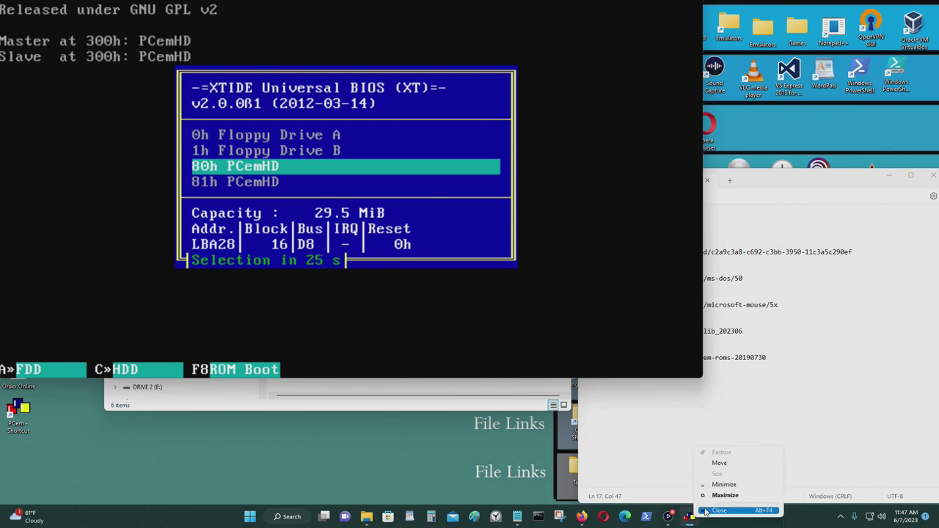
left_click(739, 461)
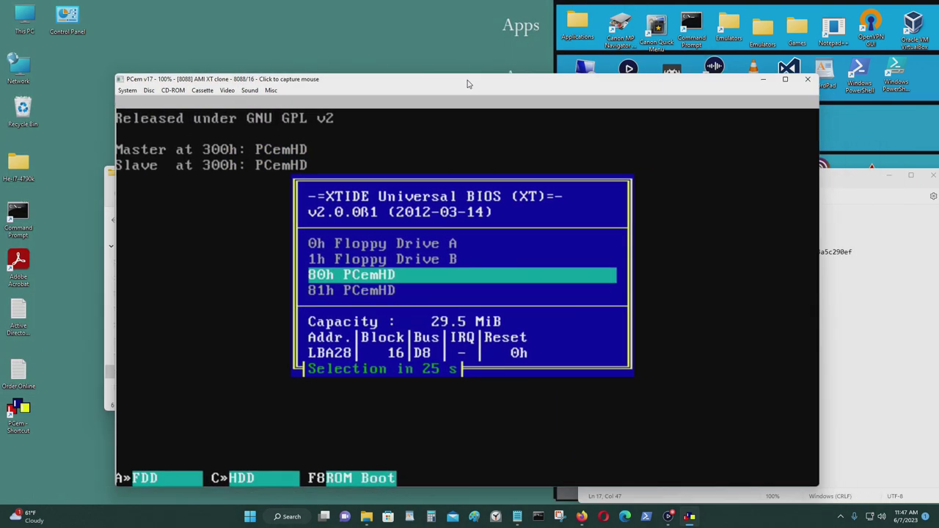
left_click(490, 138)
key("Down")
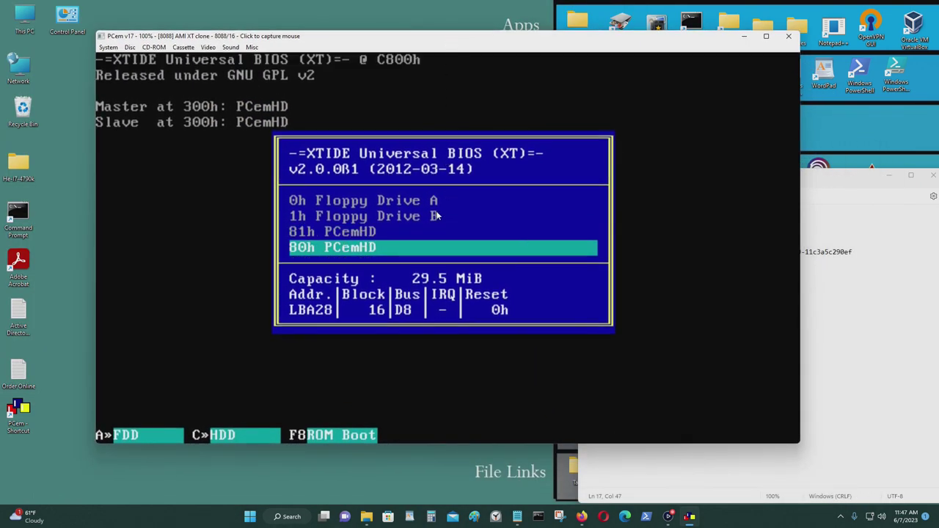
key("Return")
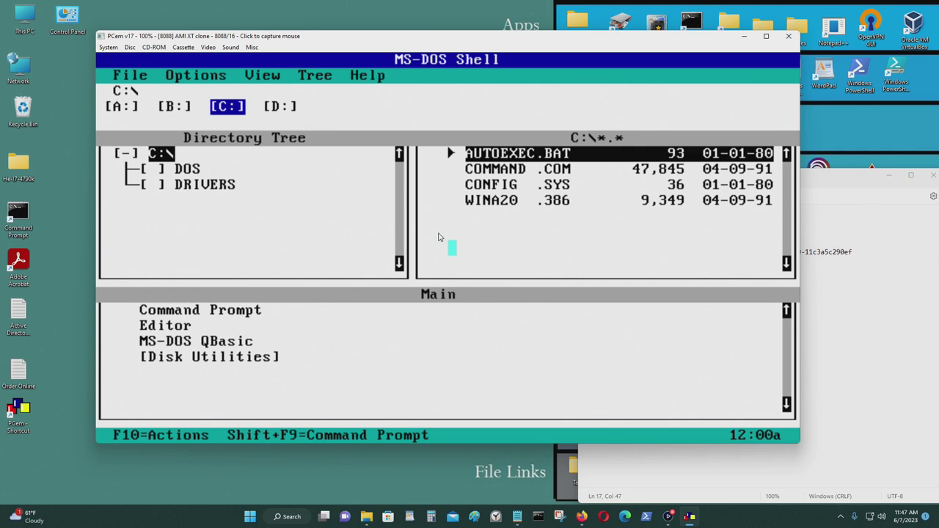
- Exit the MS-DOS Shell to the C:\ command prompt
key("alt+f")
key("Up")
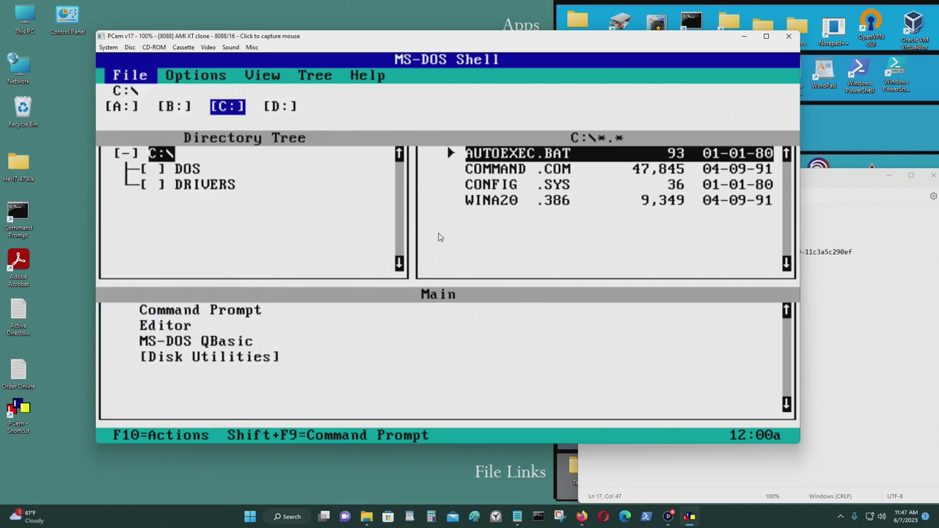
key("F3")
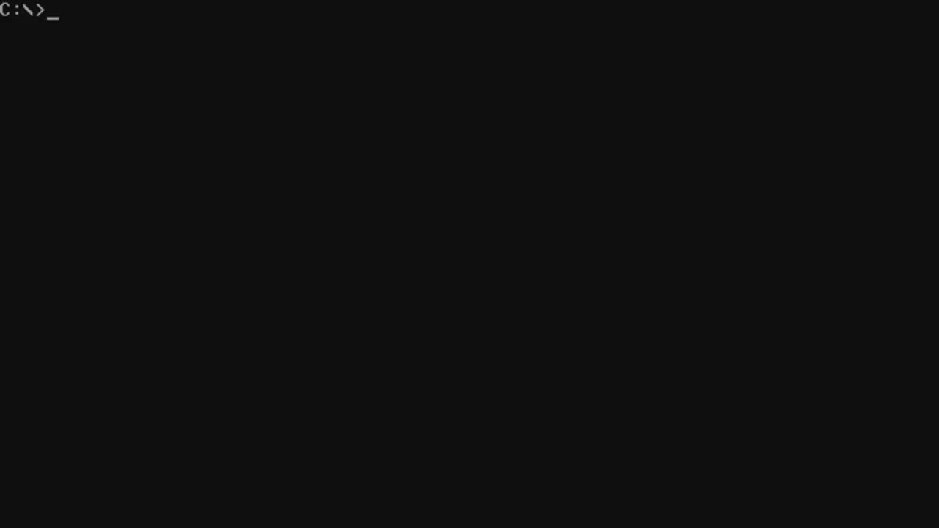
- Switch to drive D: and list its root directory with dir
key("ctrl+c")
type("d:")
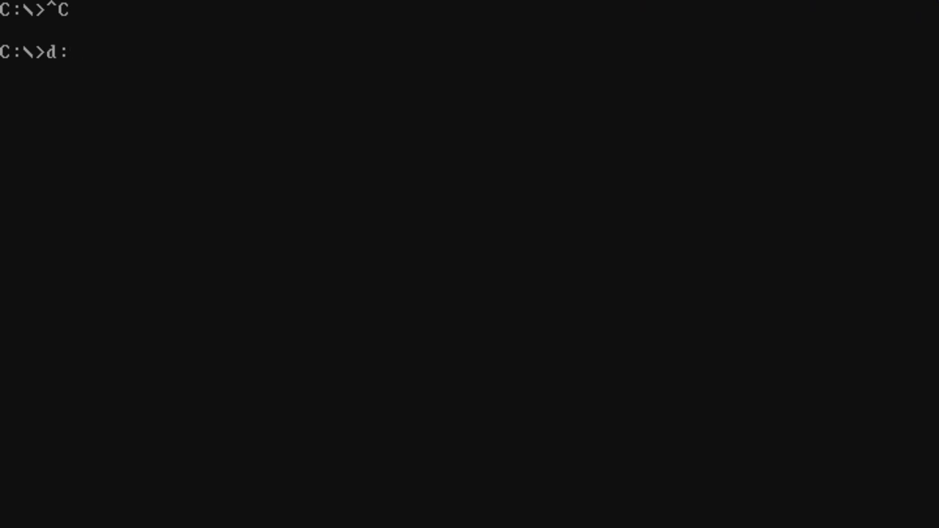
key("Return")
type("dir")
key("Return")
- Change to the games directory on drive D: and list its contents
type("cd games")
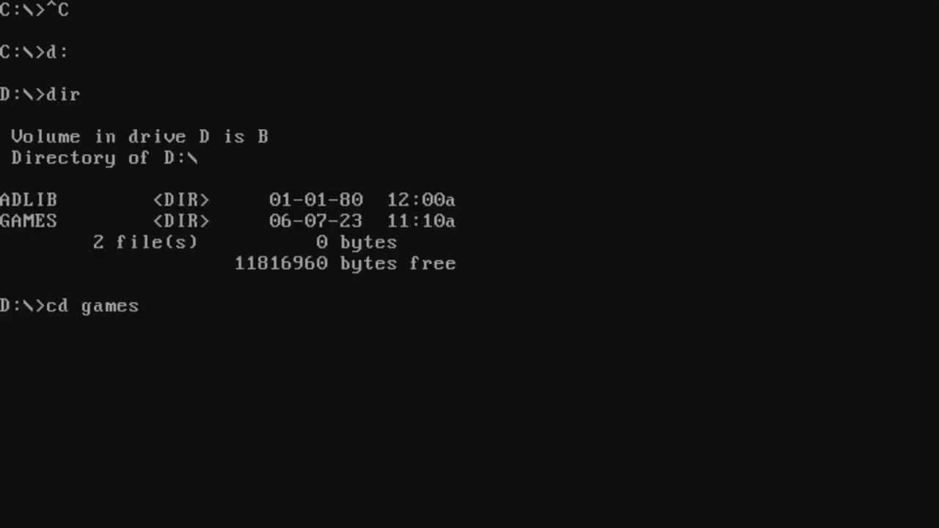
key("Return")
type("dir")
key("Return")
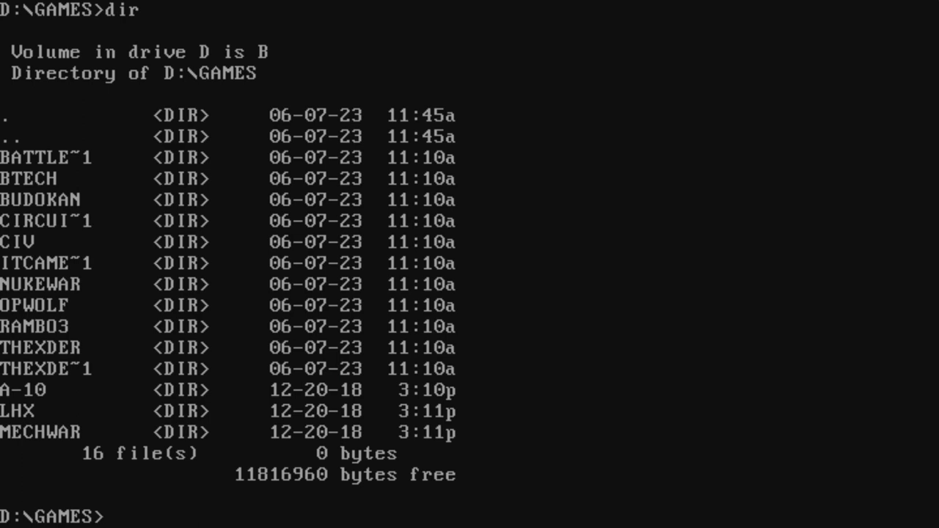
- Try to run opwolf directly from D:\GAMES
type("opwold")
key("BackSpace")
type("f")
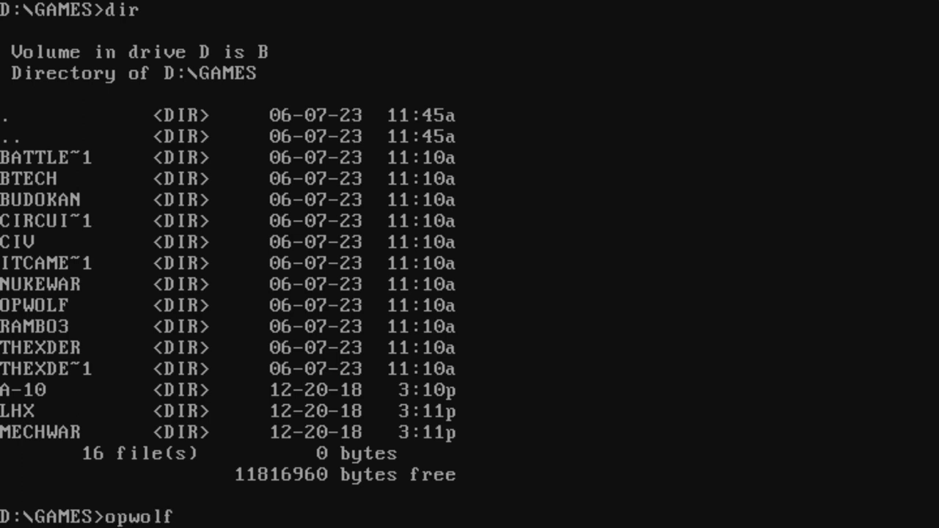
key("BackSpace")
key("BackSpace")
type("lf")
key("Return")
- Change to the opwolf directory and launch Operation Wolf with the wolf command
type("cd opwolf")
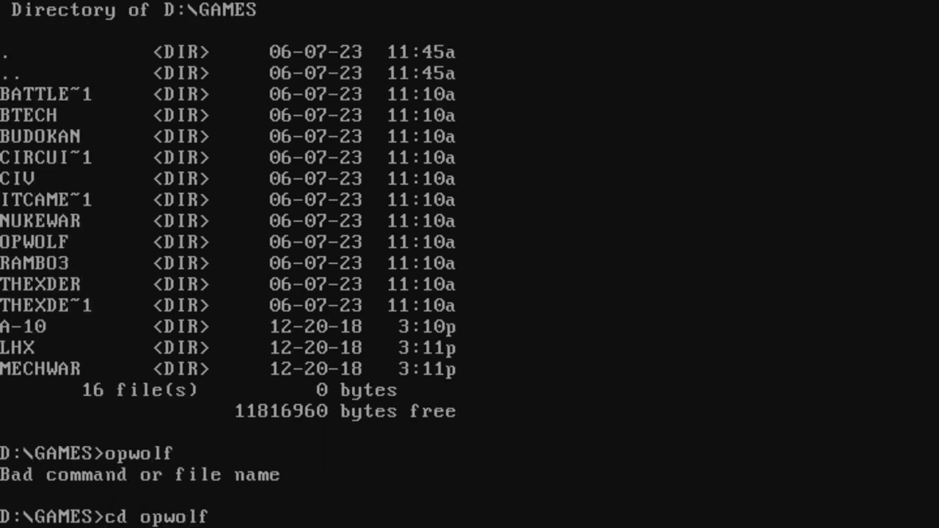
key("Return")
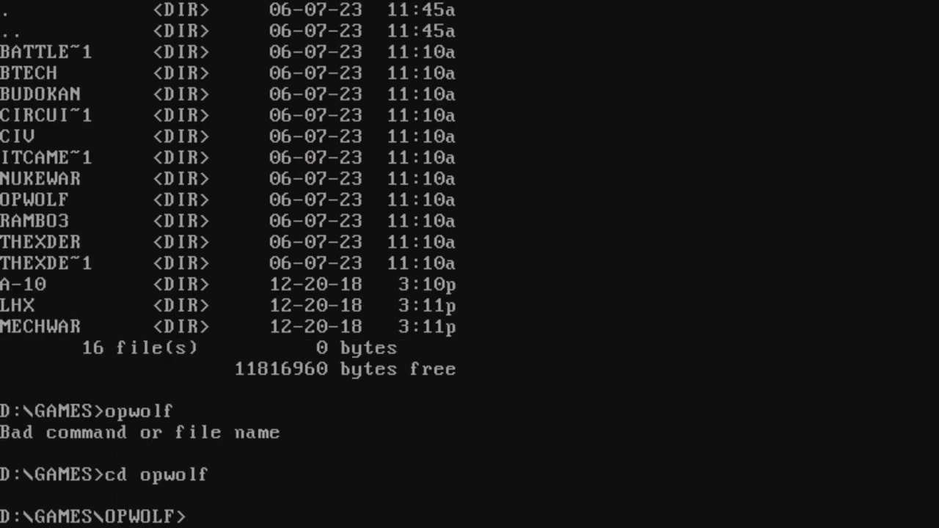
type("wolf")
key("Return")
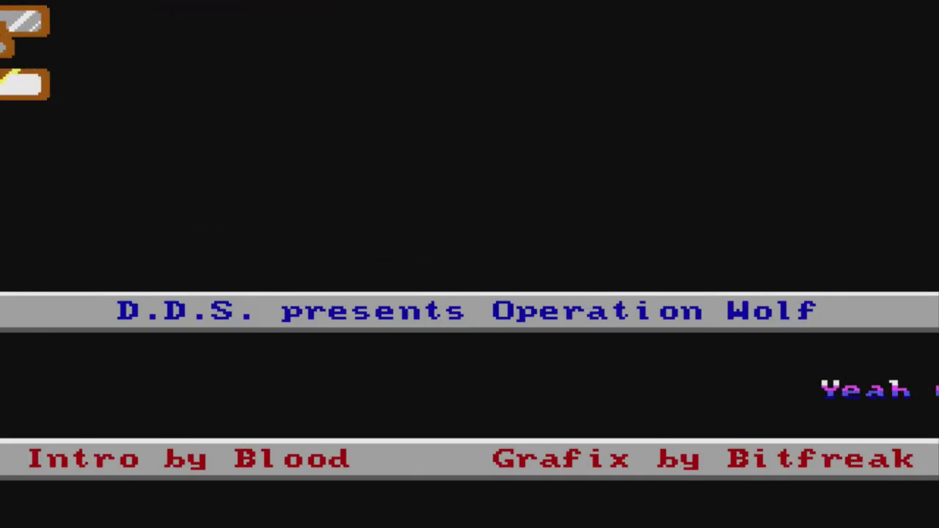